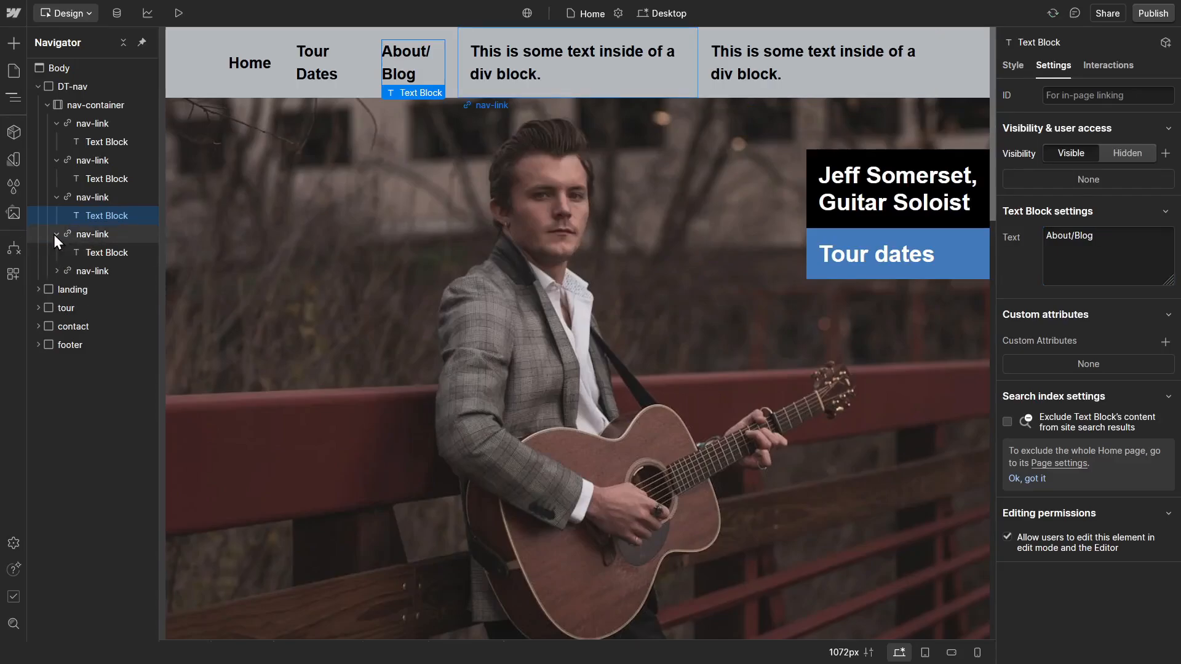
Set the text of the fourth nav-link's text block to "Music/Merch"
{"action": "left_click", "coordinate": [106, 252]}
{"action": "triple_click", "coordinate": [1095, 254]}
{"action": "type", "text": "Music/Merch"}
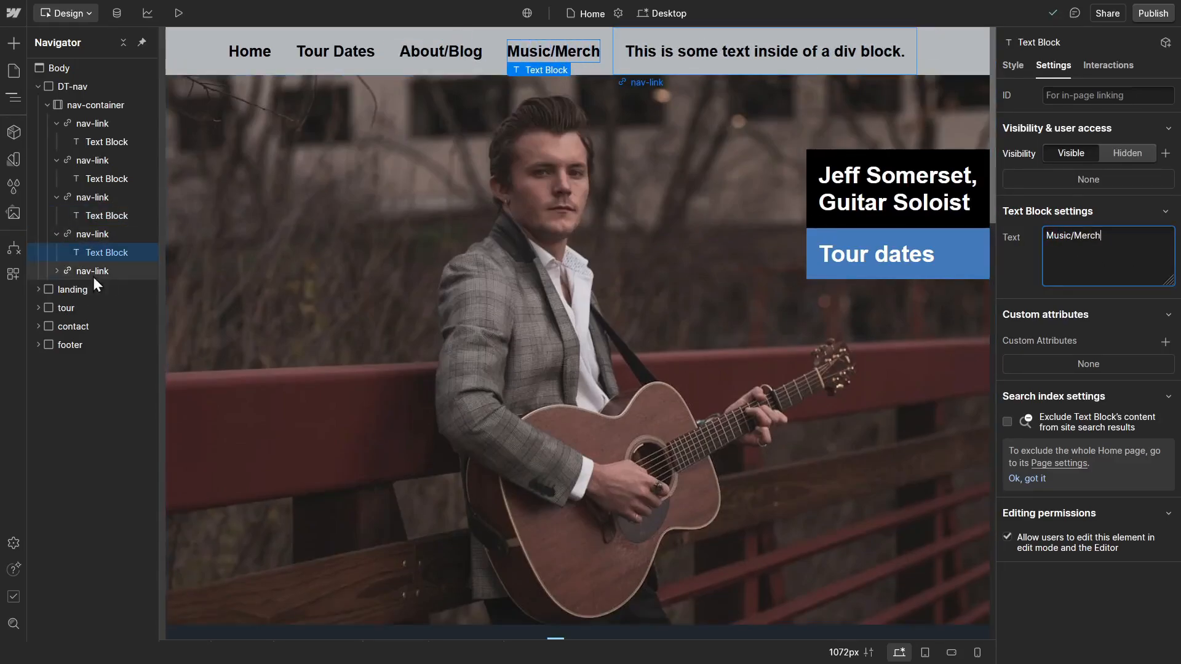
Set the text of the fifth nav-link's text block to "Contact", with a capital C
{"action": "left_click", "coordinate": [55, 272]}
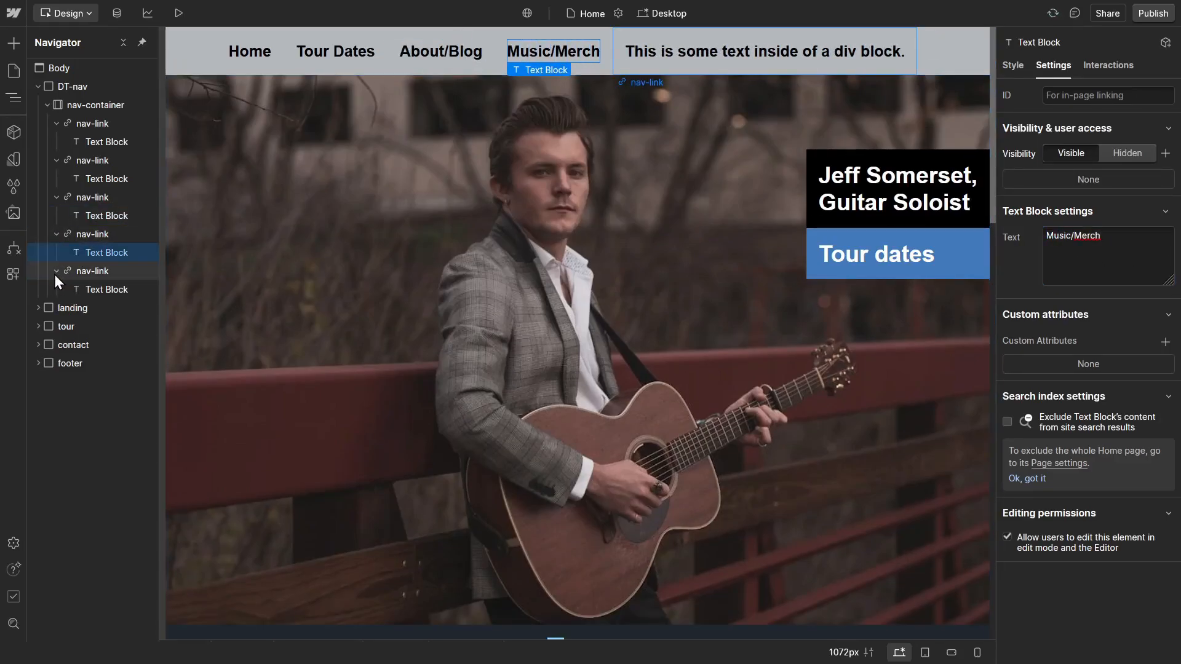
{"action": "left_click", "coordinate": [101, 291]}
{"action": "triple_click", "coordinate": [1097, 252]}
{"action": "type", "text": "contact"}
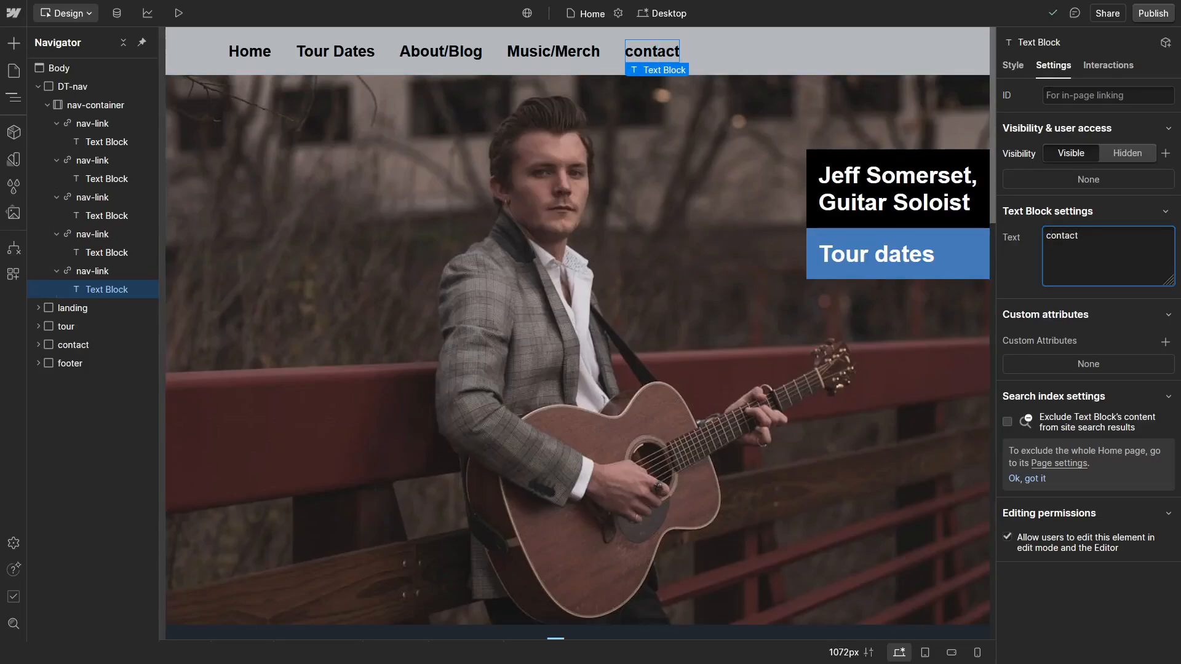
{"action": "key", "text": "Home"}
{"action": "key", "text": "shift+Right"}
{"action": "type", "text": "C"}
{"action": "left_click", "coordinate": [1023, 272]}
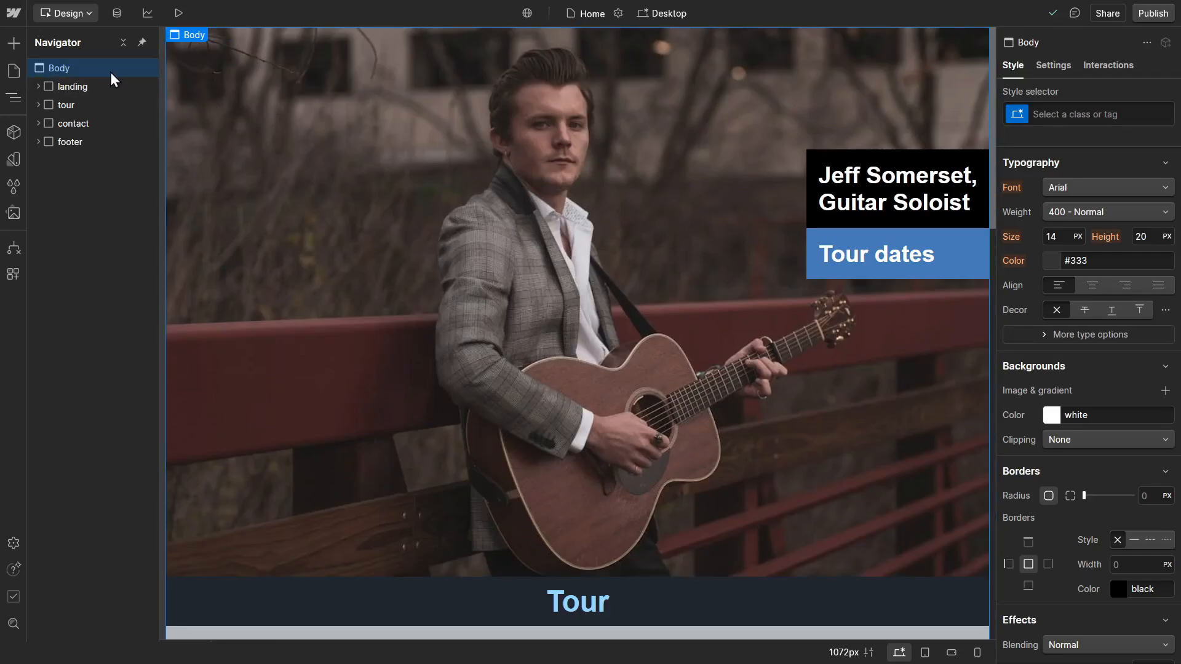
Add a Div Block to the page body and give it the new class "DT-nav"
{"action": "key", "text": "ctrl+k"}
{"action": "type", "text": "div"}
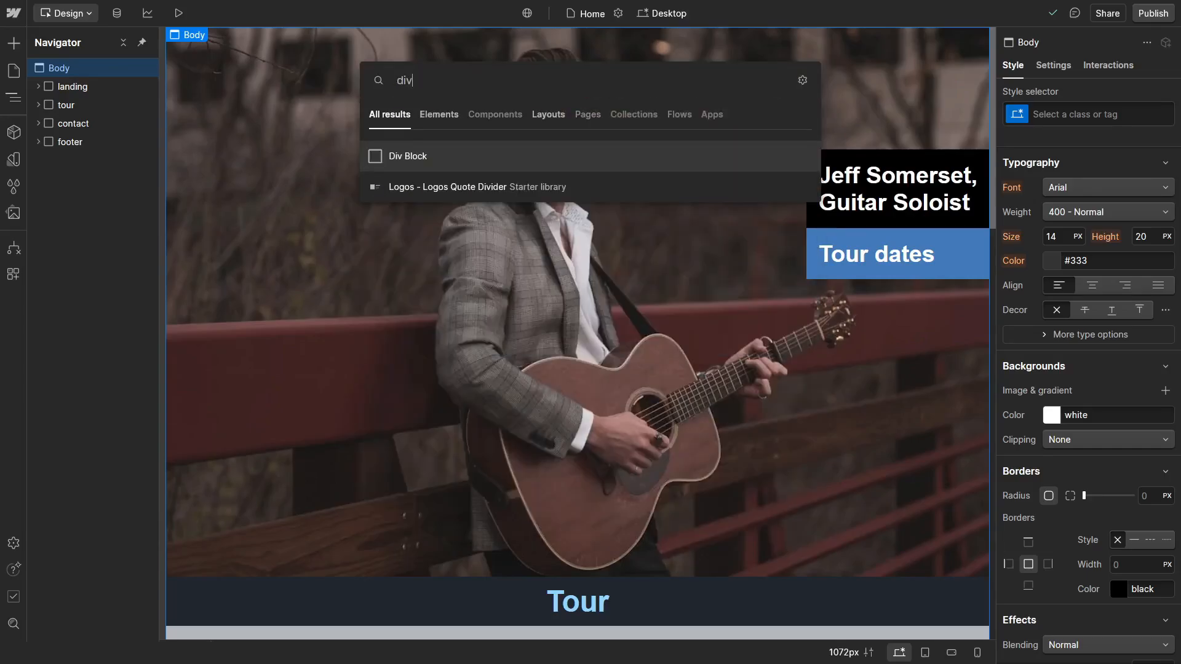
{"action": "key", "text": "Return"}
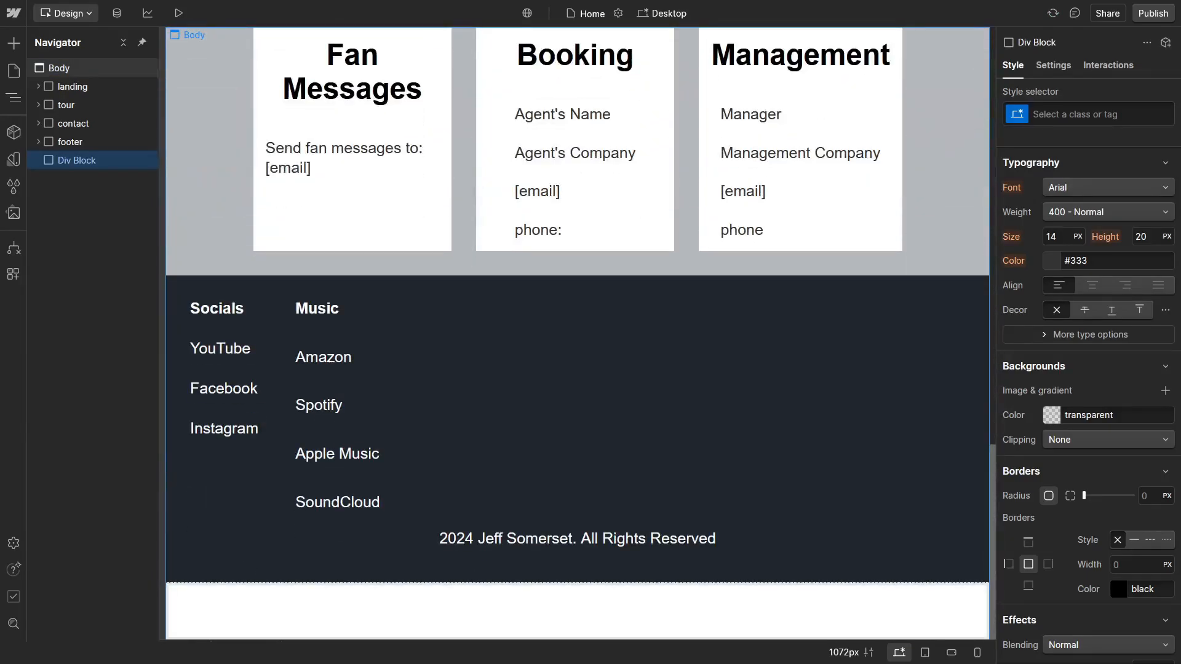
{"action": "key", "text": "ctrl+Return"}
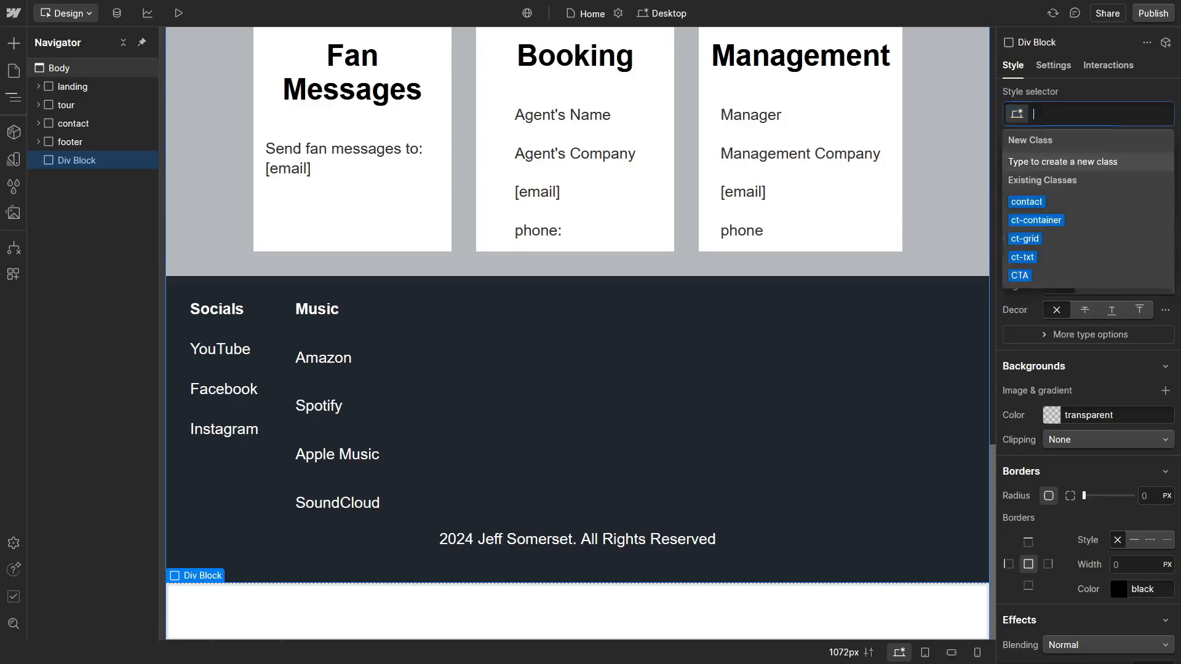
{"action": "type", "text": "DT"}
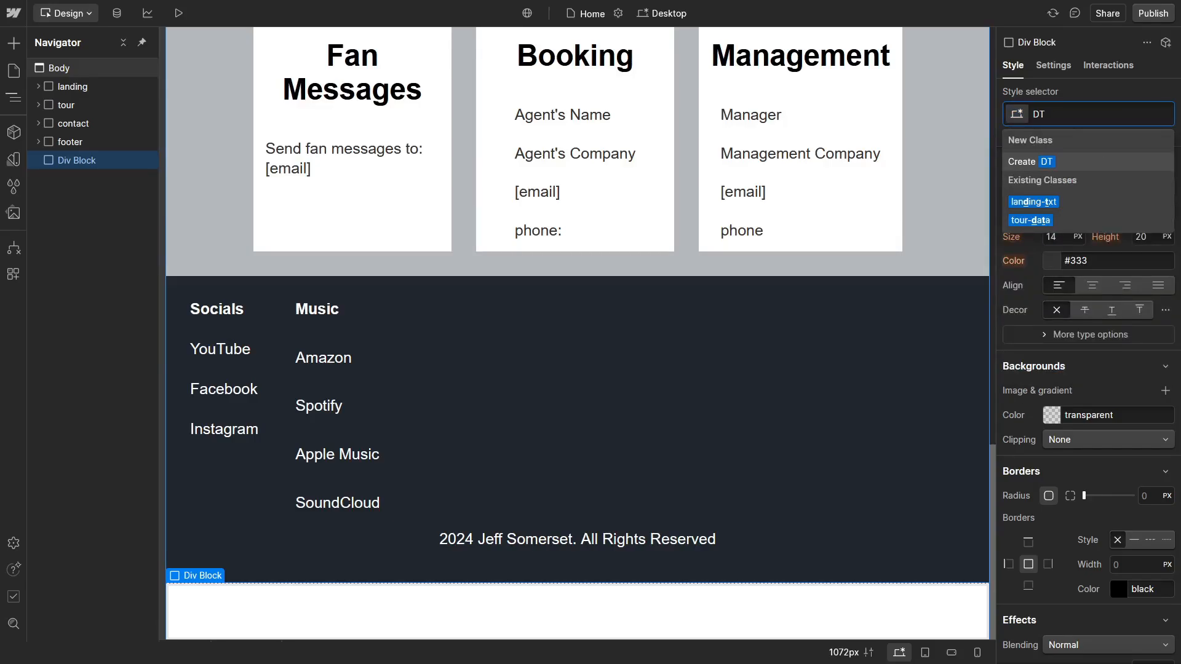
{"action": "type", "text": "-nav"}
{"action": "key", "text": "Return"}
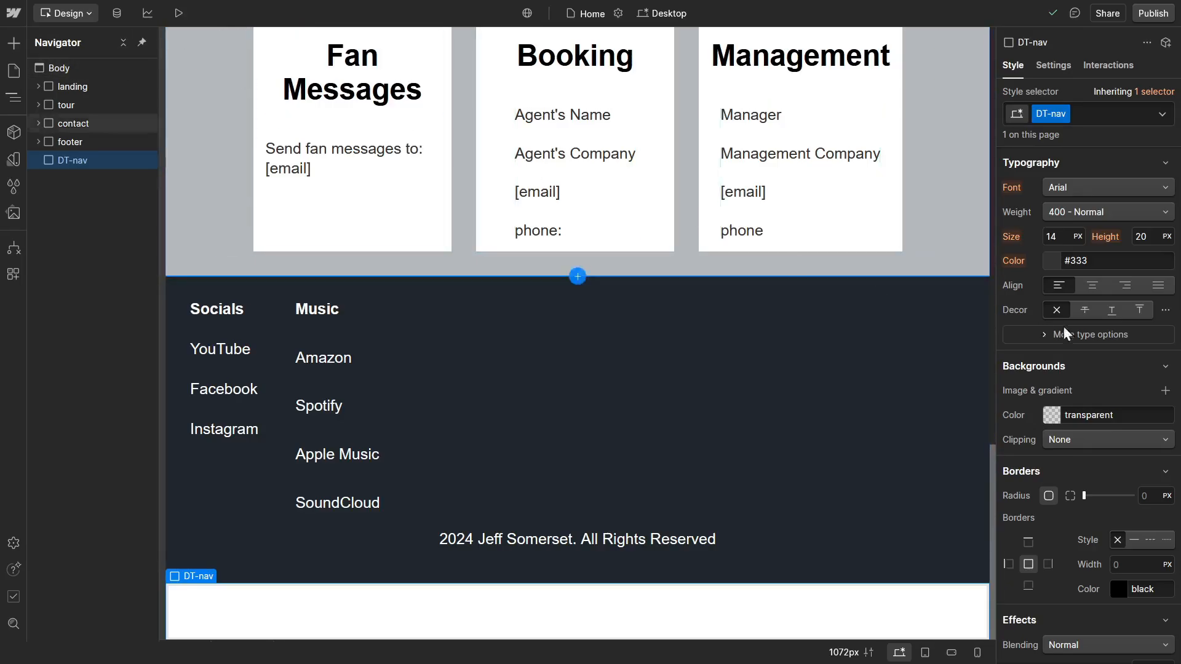
Set the background color of the DT-nav block to the Gray 1 variable
{"action": "scroll", "coordinate": [1077, 331], "scroll_direction": "down", "scroll_amount": 2}
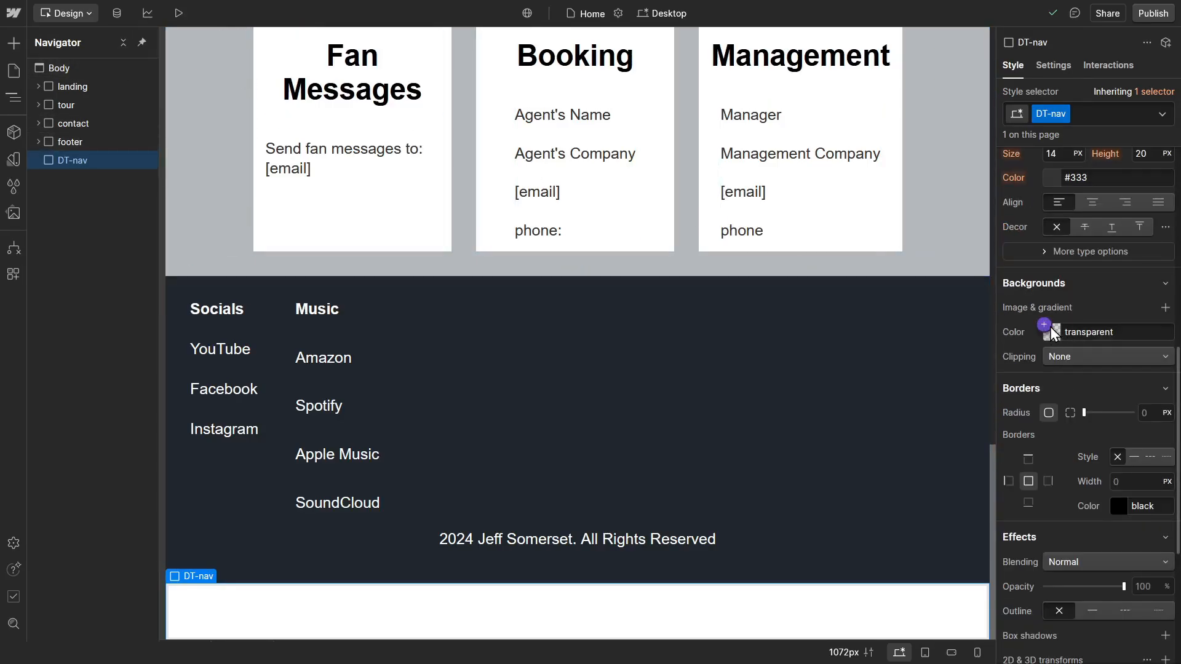
{"action": "left_click", "coordinate": [1050, 333]}
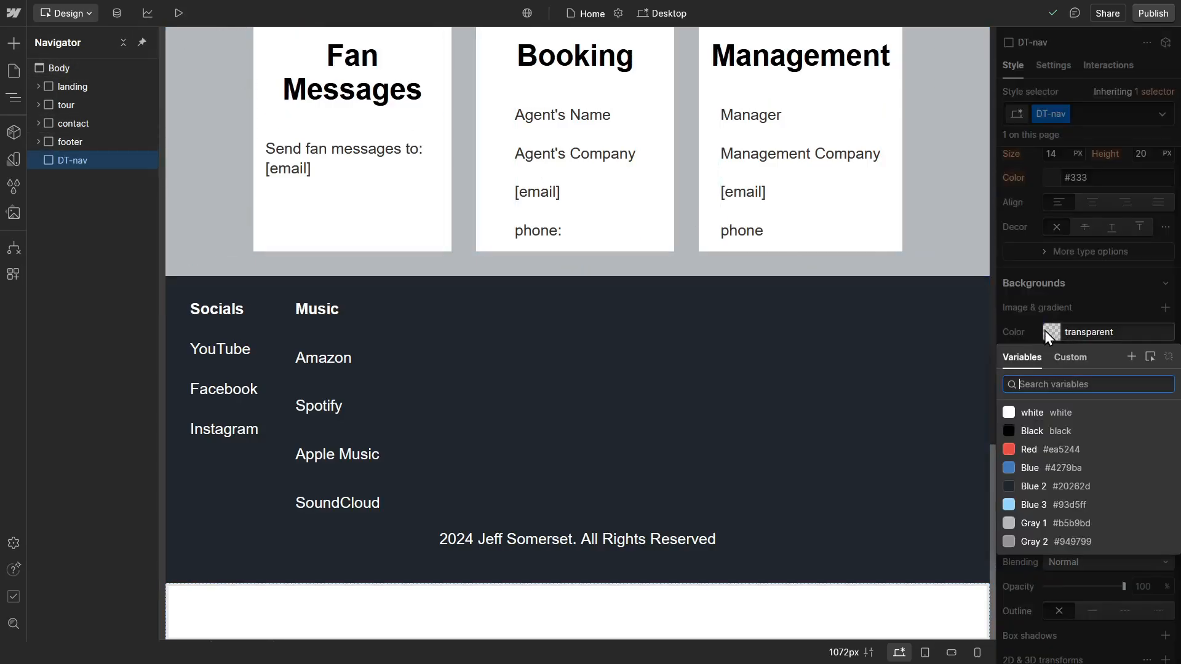
{"action": "left_click", "coordinate": [1046, 526]}
{"action": "left_click", "coordinate": [1046, 526]}
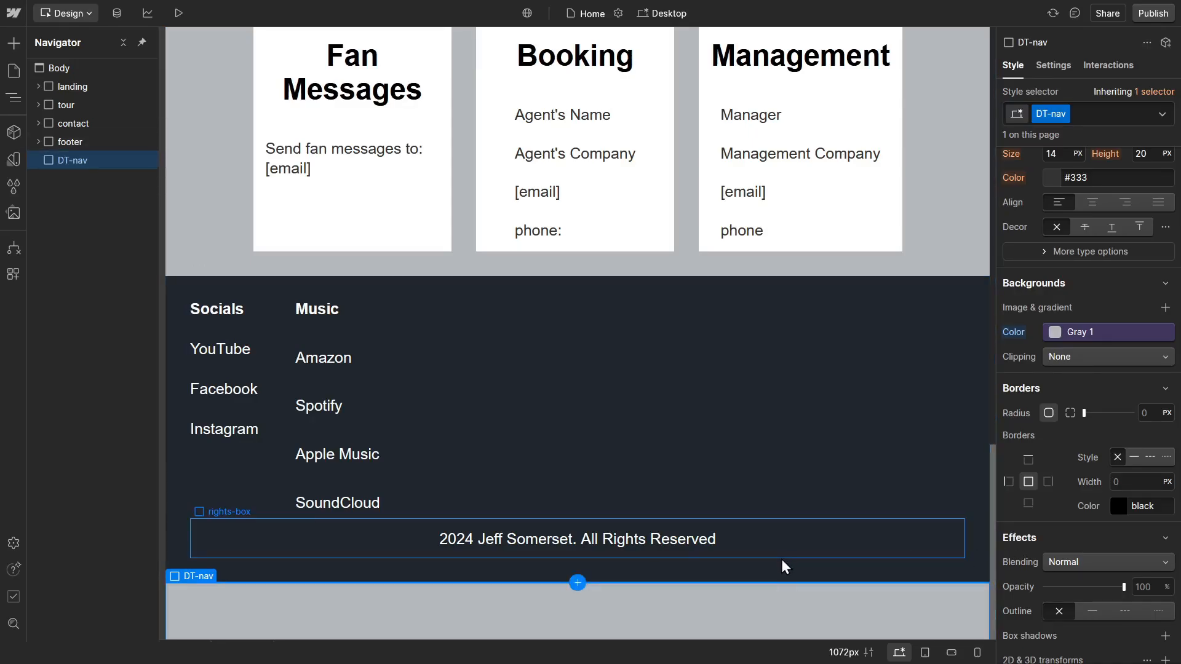
Add a Container inside DT-nav and give it the new class "nav-container"
{"action": "key", "text": "ctrl+k"}
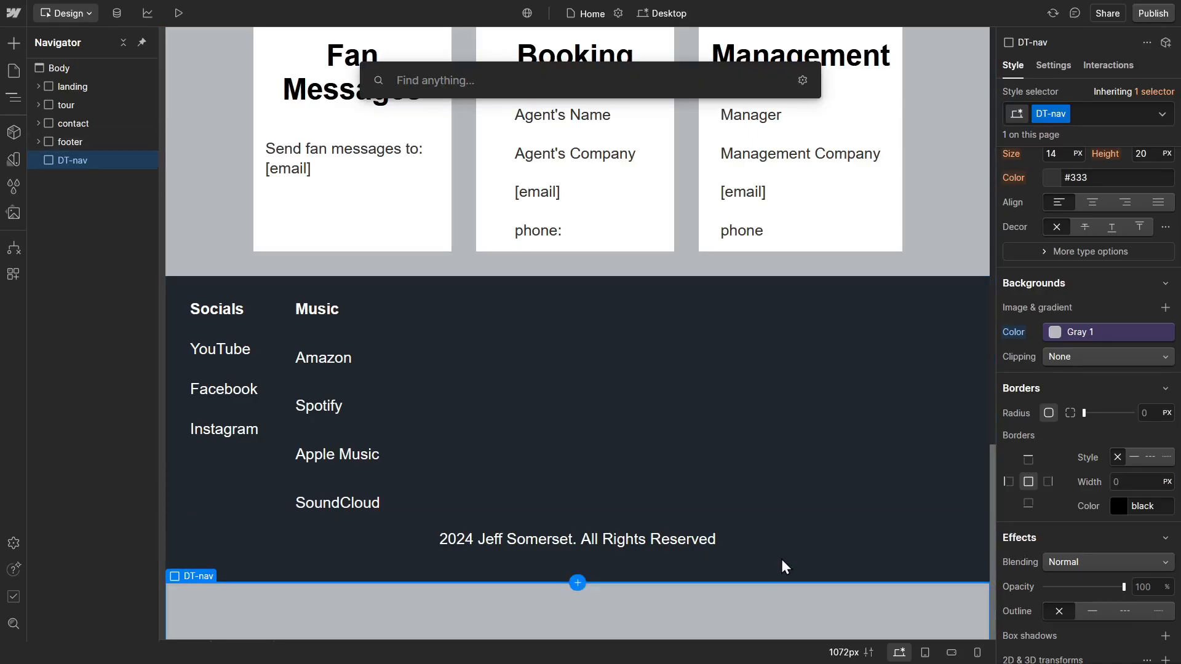
{"action": "type", "text": "con"}
{"action": "key", "text": "Return"}
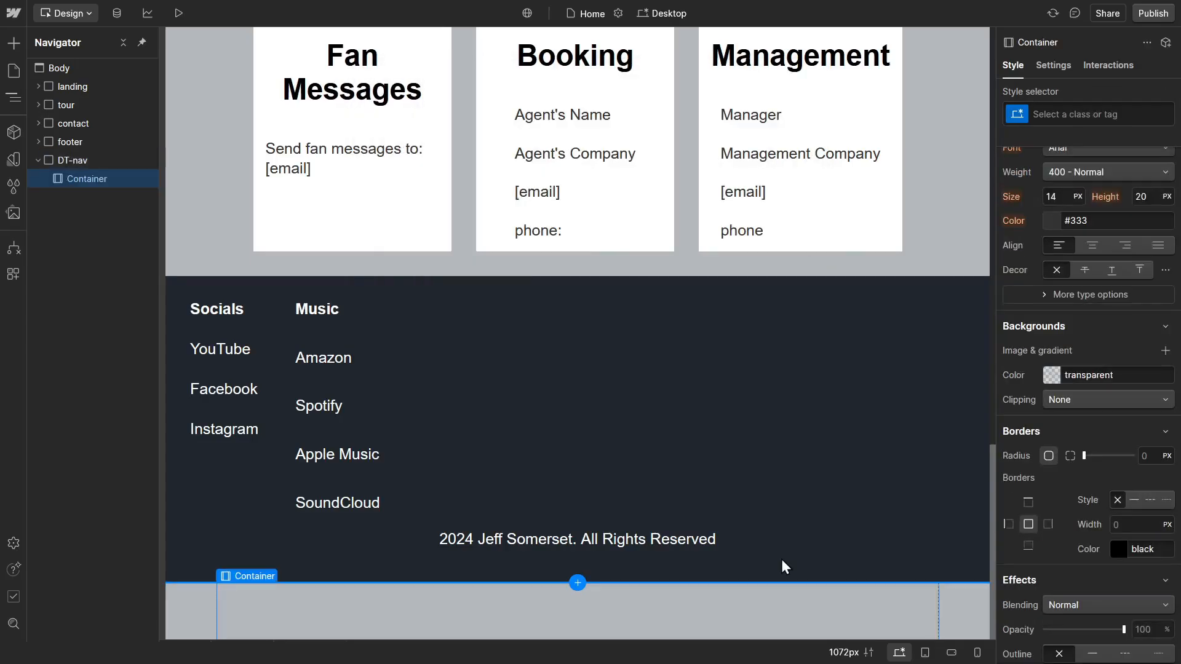
{"action": "key", "text": "ctrl+Return"}
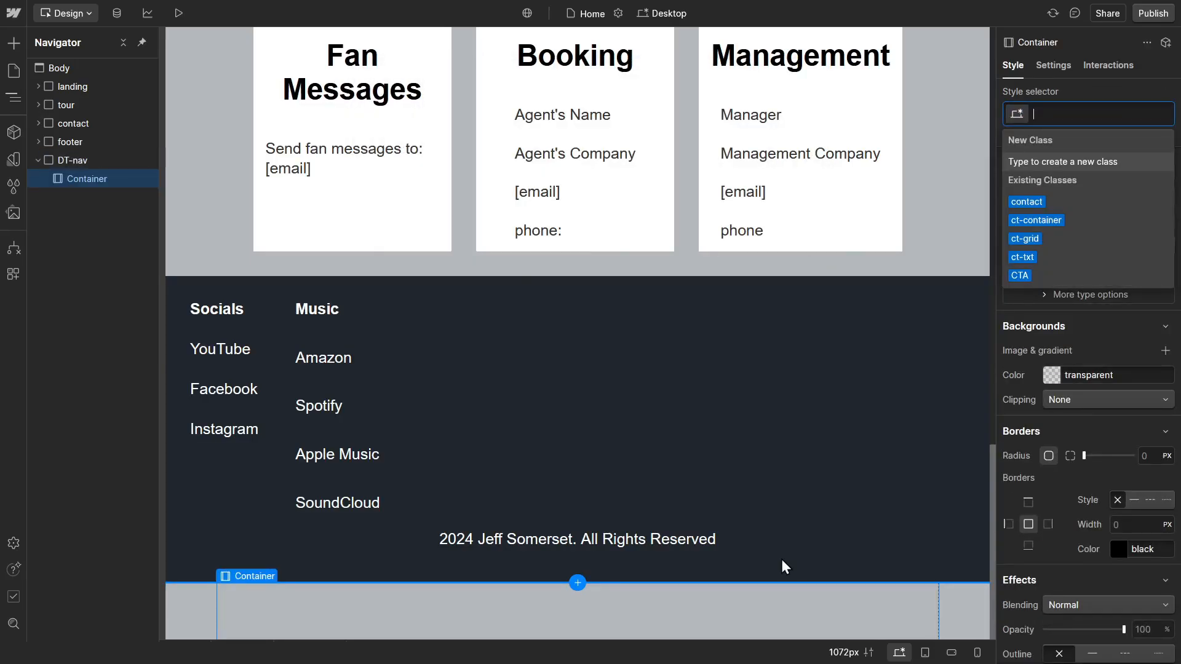
{"action": "type", "text": "nav-"}
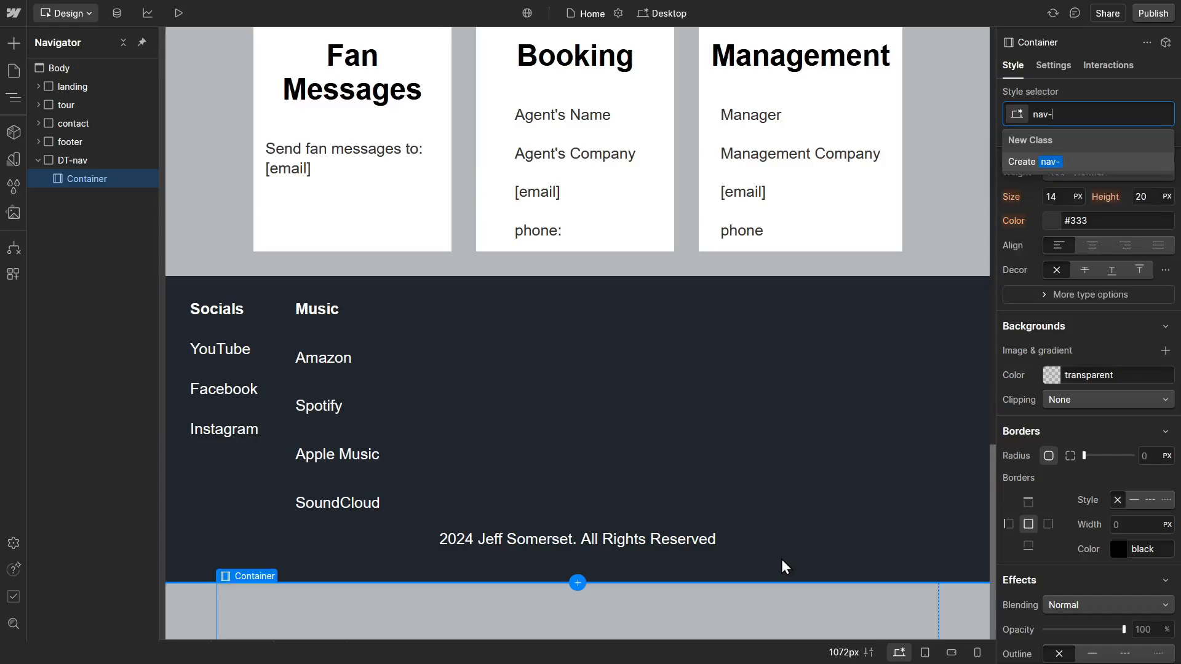
{"action": "type", "text": "container"}
{"action": "key", "text": "Return"}
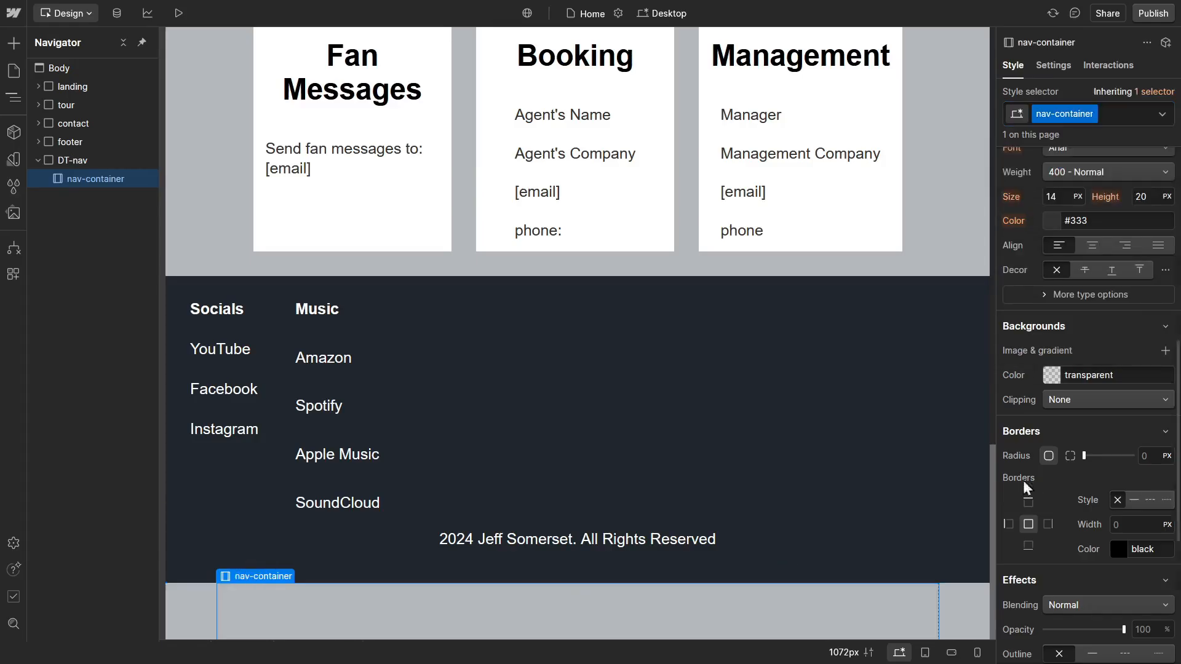
Set nav-container's display to Flex and align its children left horizontally and center vertically
{"action": "scroll", "coordinate": [1127, 337], "scroll_direction": "up", "scroll_amount": 2}
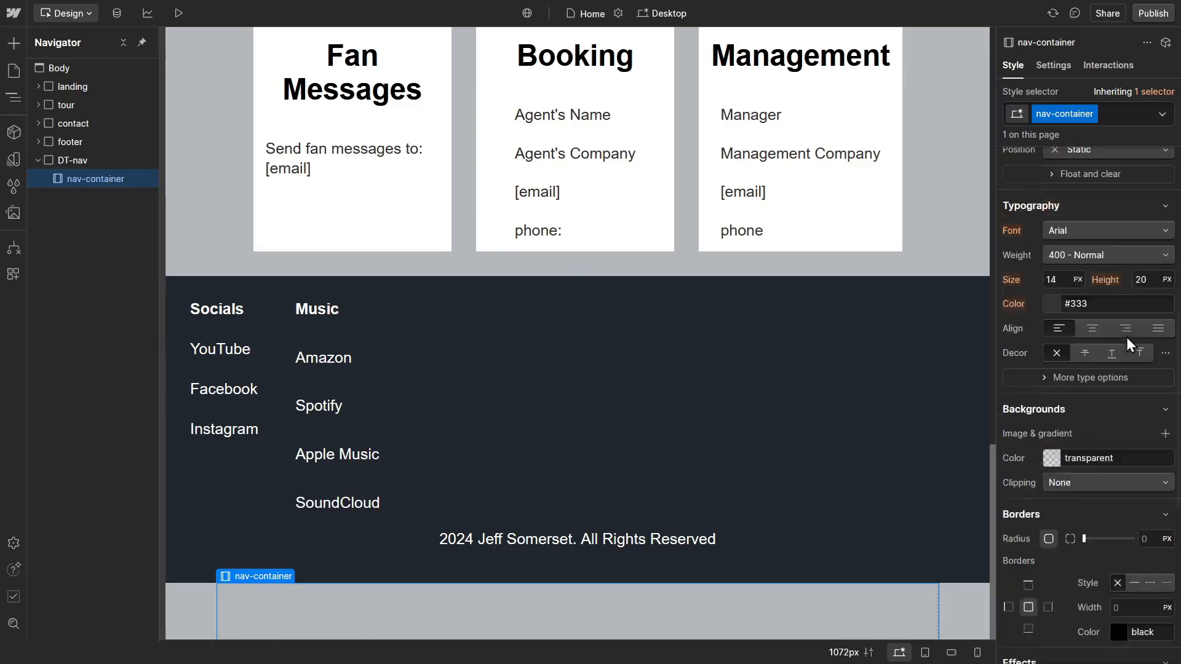
{"action": "scroll", "coordinate": [1125, 335], "scroll_direction": "up", "scroll_amount": 6}
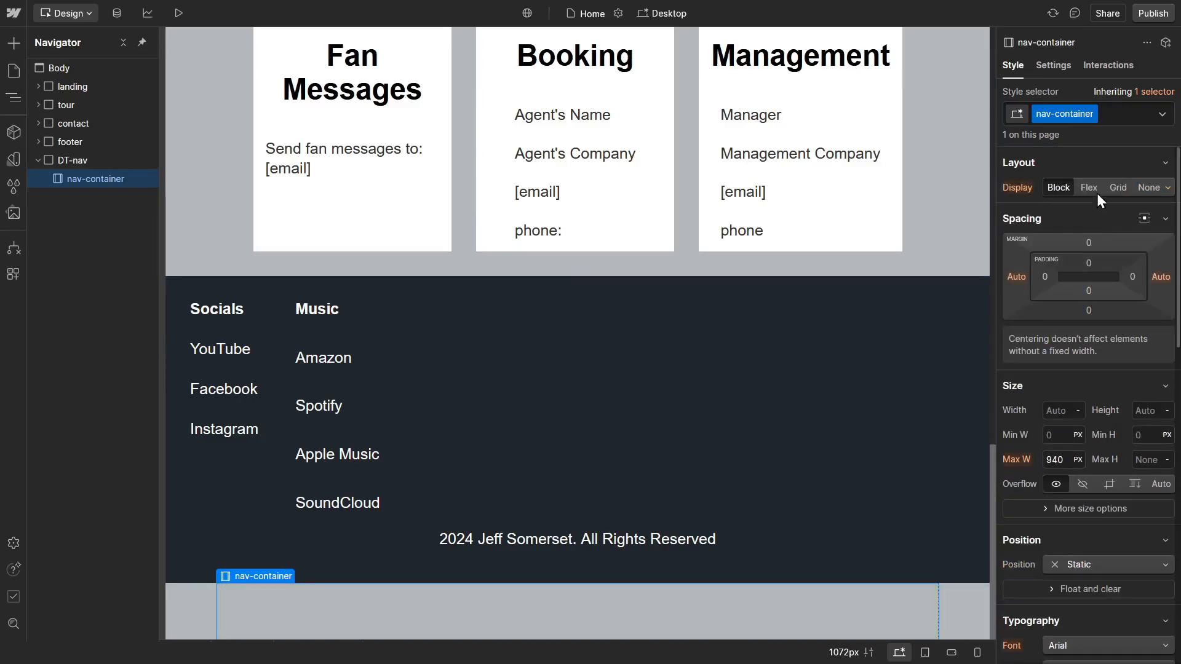
{"action": "left_click", "coordinate": [1090, 187]}
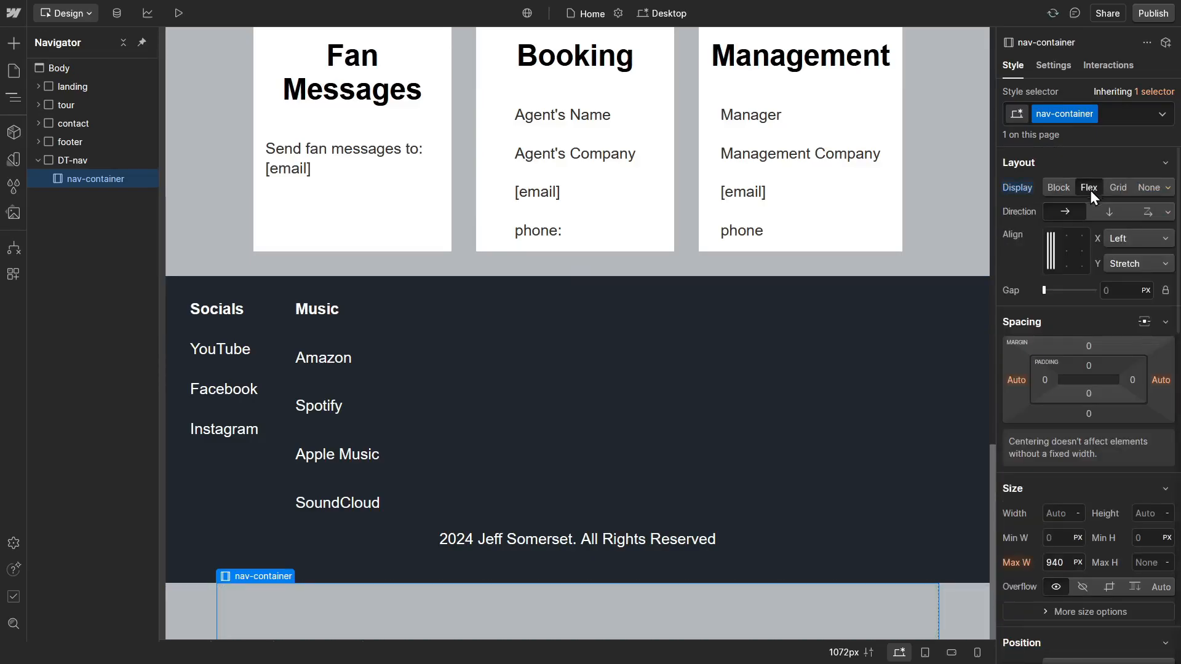
{"action": "left_click", "coordinate": [1049, 250]}
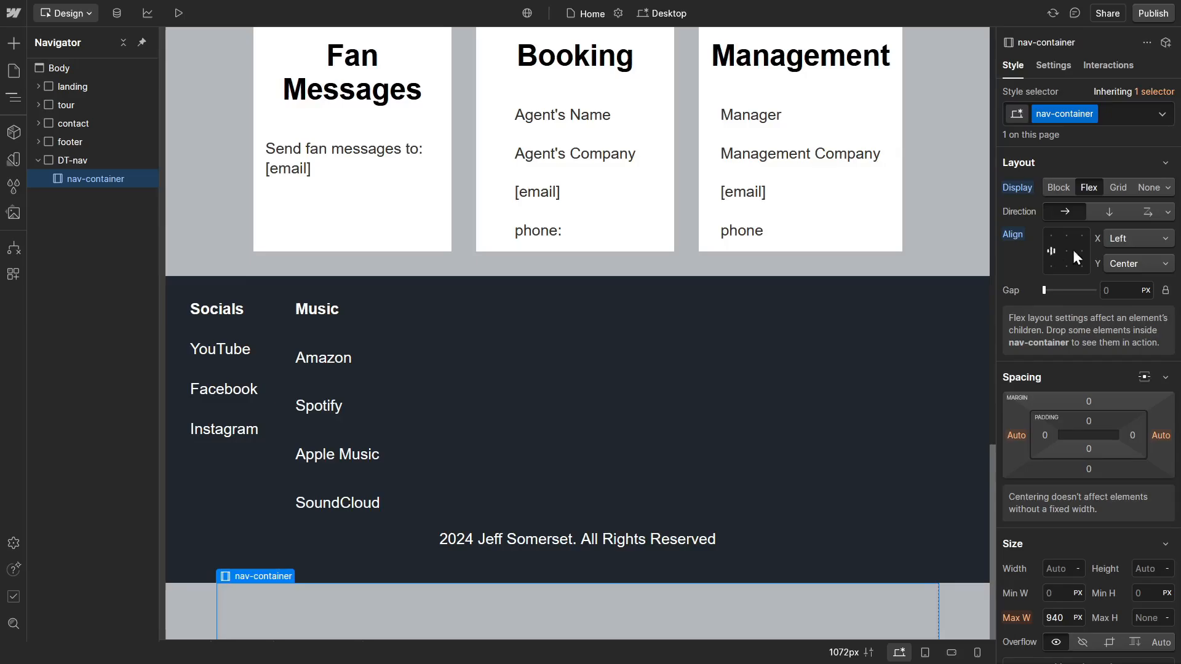
{"action": "left_click", "coordinate": [1120, 265]}
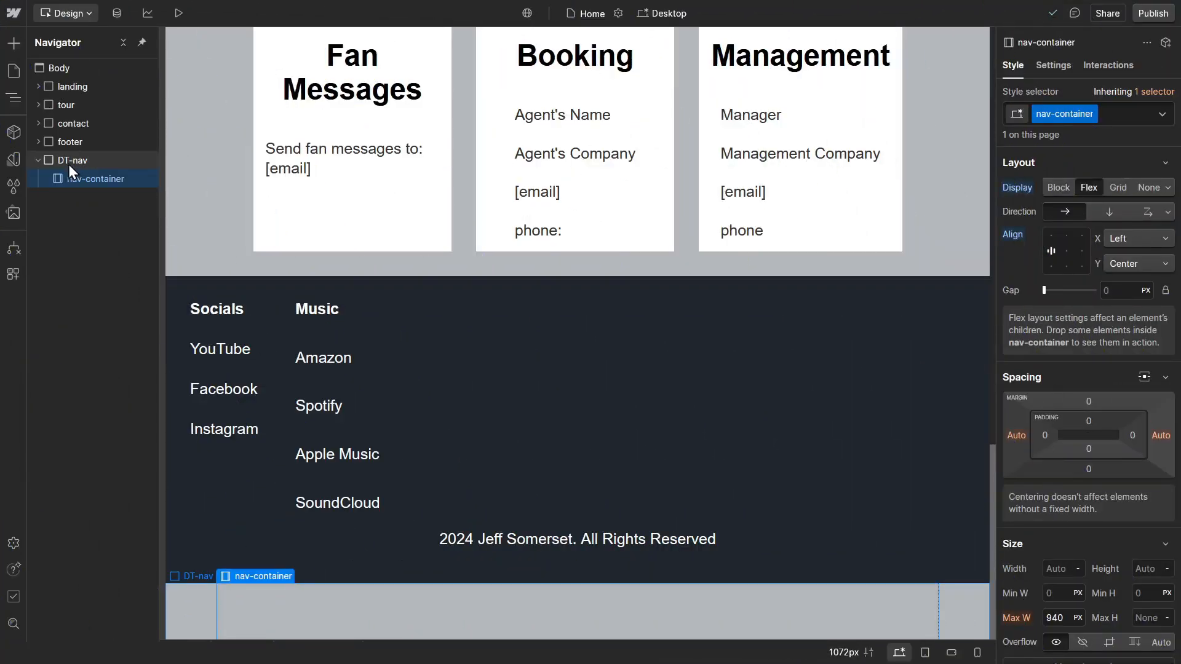
Move the DT-nav block to the start of the body, above the landing section
{"action": "left_click", "coordinate": [71, 162]}
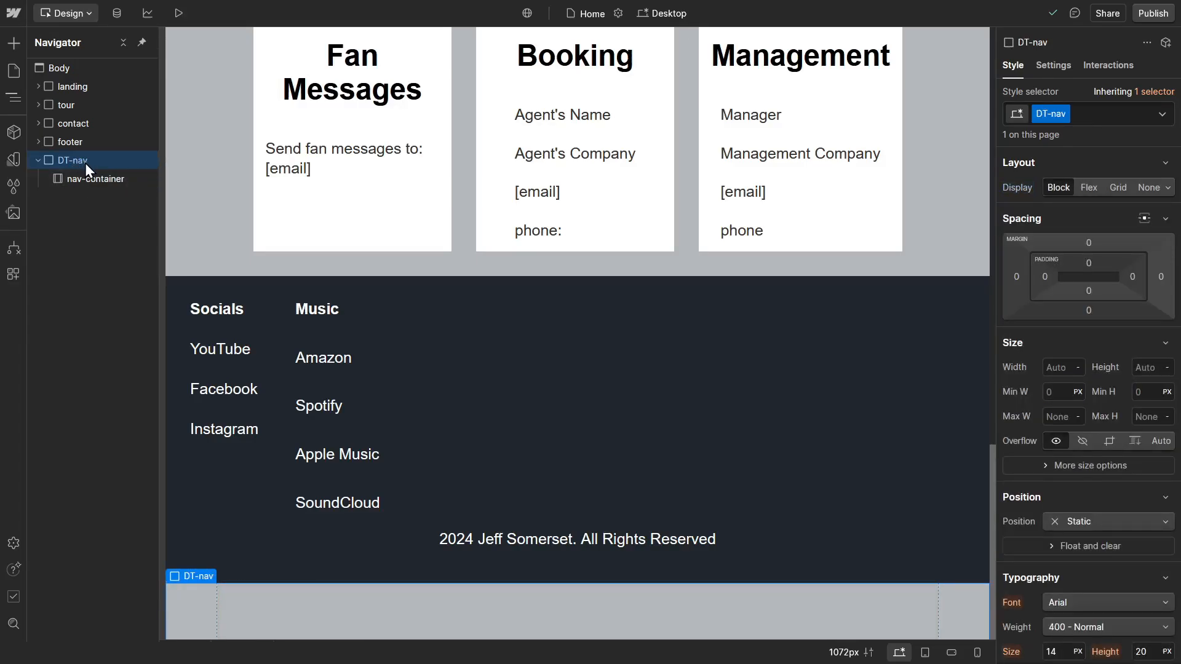
{"action": "left_click_drag", "start_coordinate": [85, 164], "coordinate": [81, 84]}
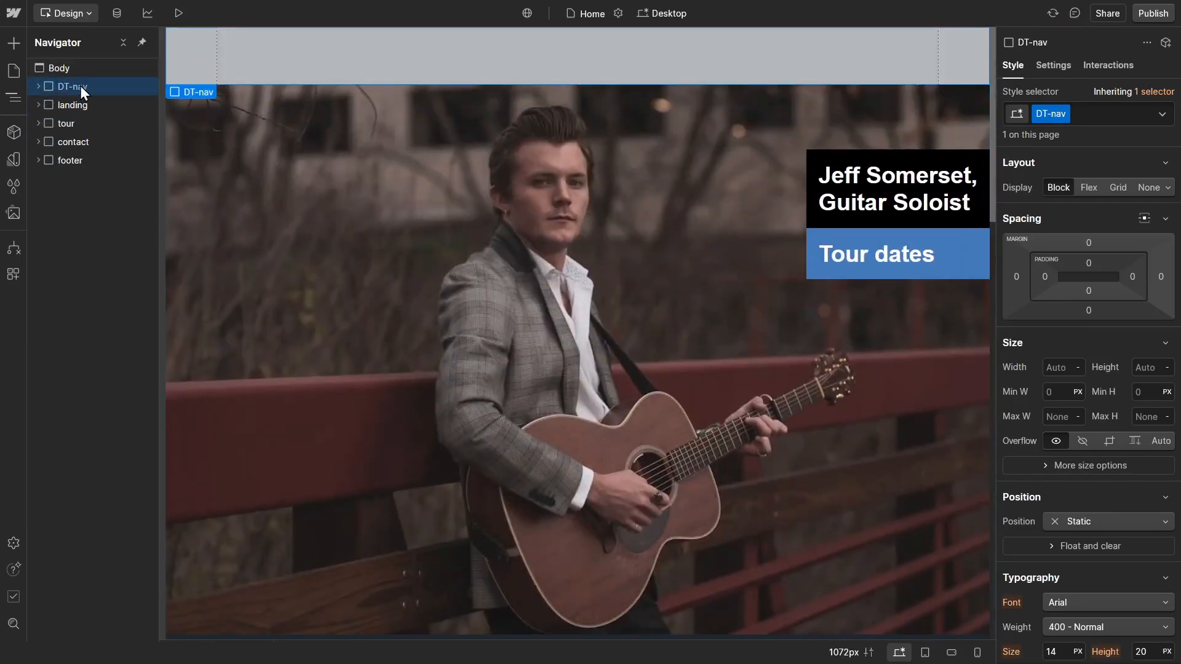
Add a Link Block inside nav-container and give it the new class "nav-link"
{"action": "left_click", "coordinate": [38, 87]}
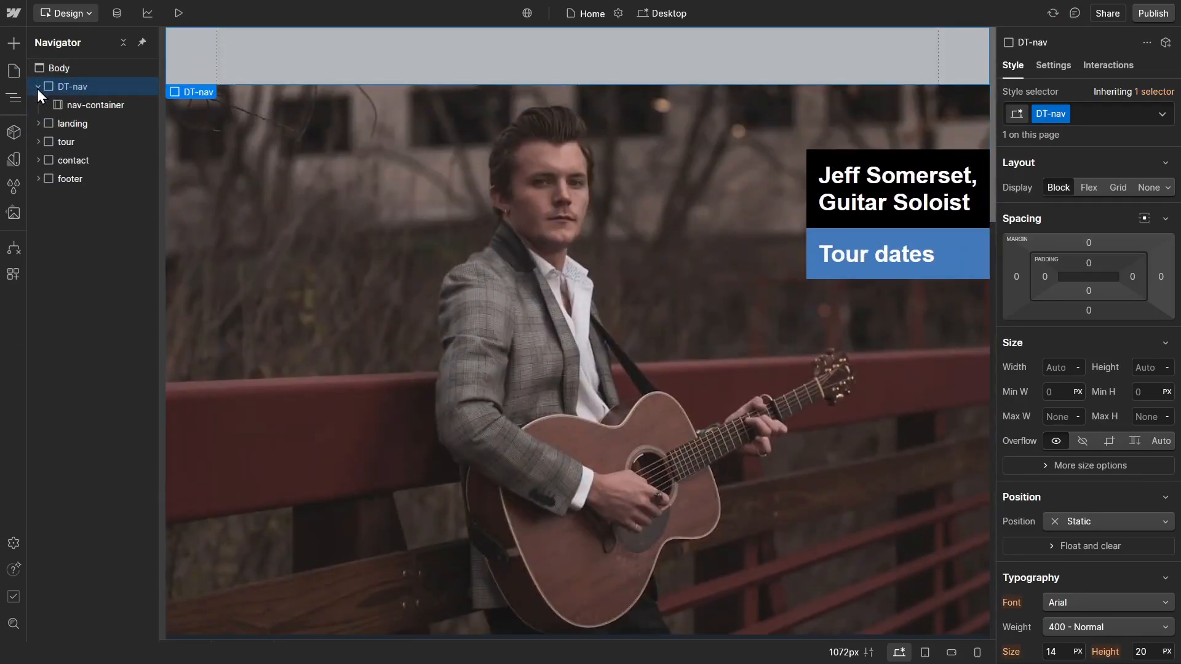
{"action": "left_click", "coordinate": [101, 108]}
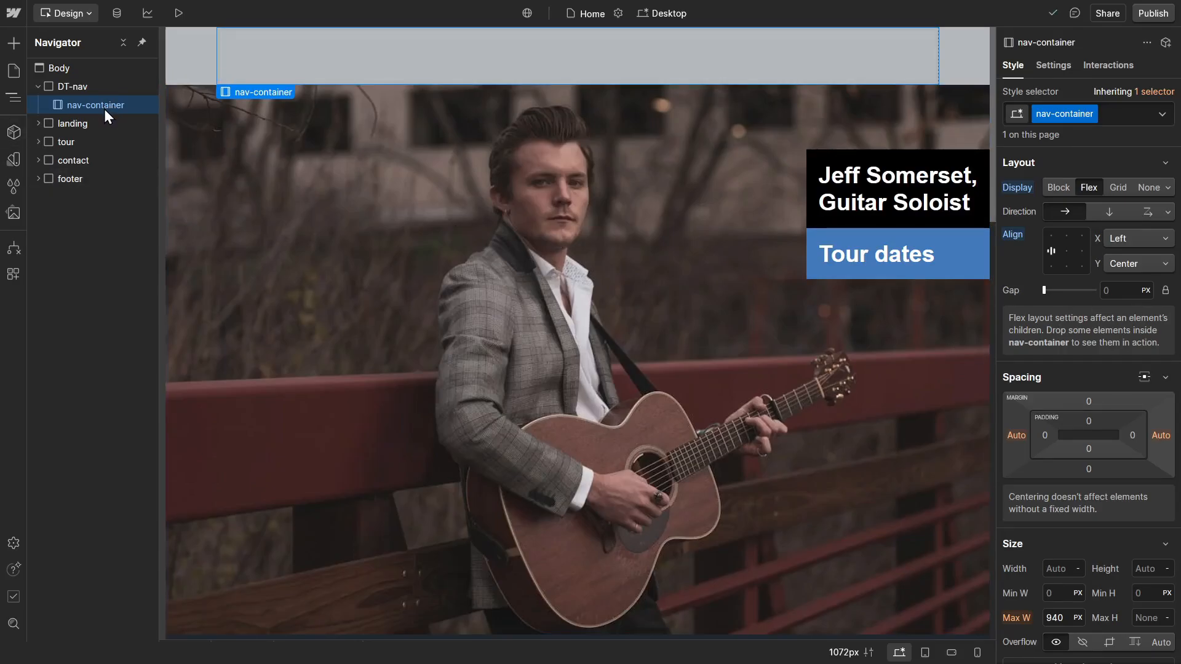
{"action": "key", "text": "ctrl+k"}
{"action": "type", "text": "link"}
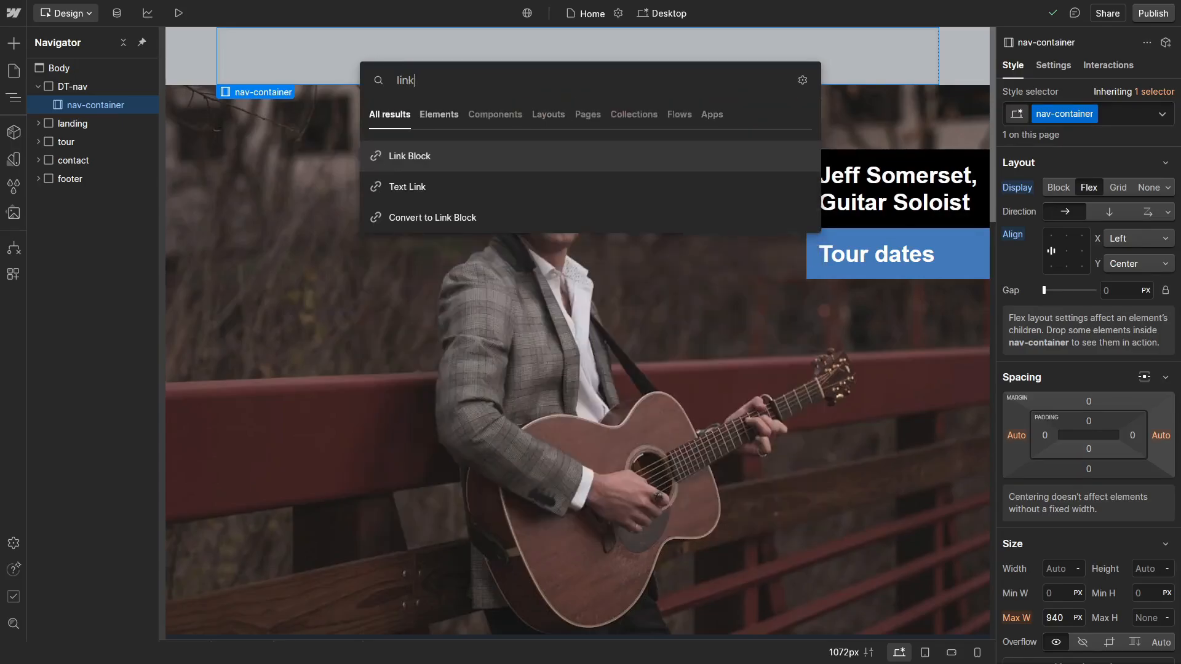
{"action": "left_click", "coordinate": [421, 165]}
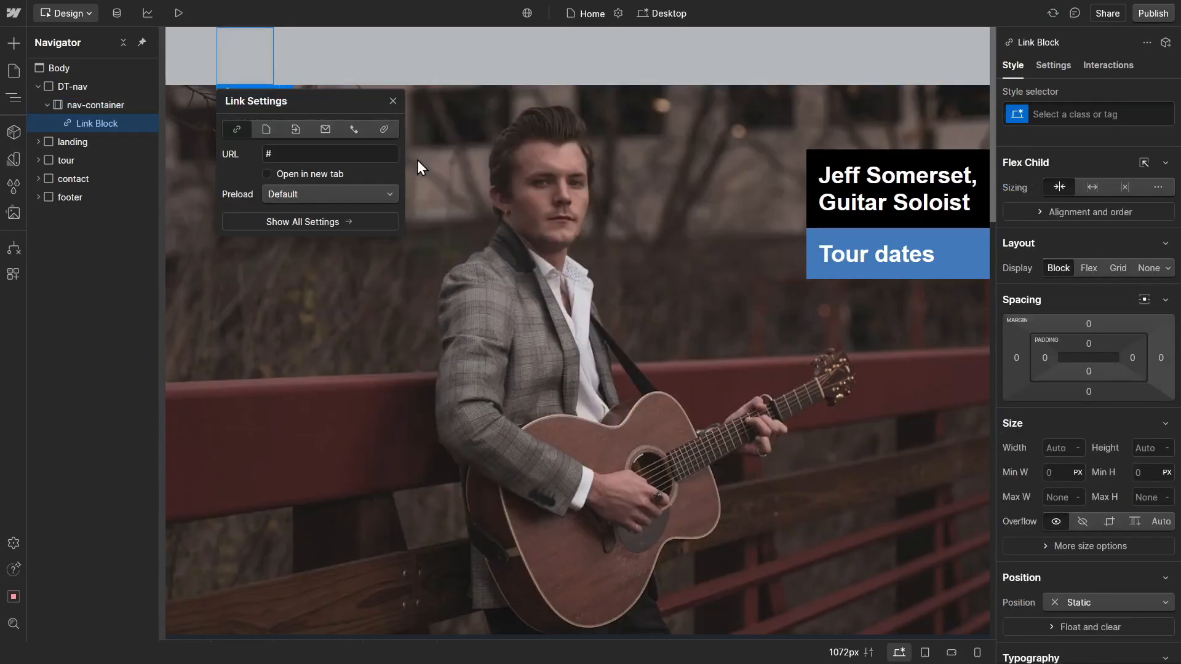
{"action": "key", "text": "ctrl+Return"}
{"action": "type", "text": "na"}
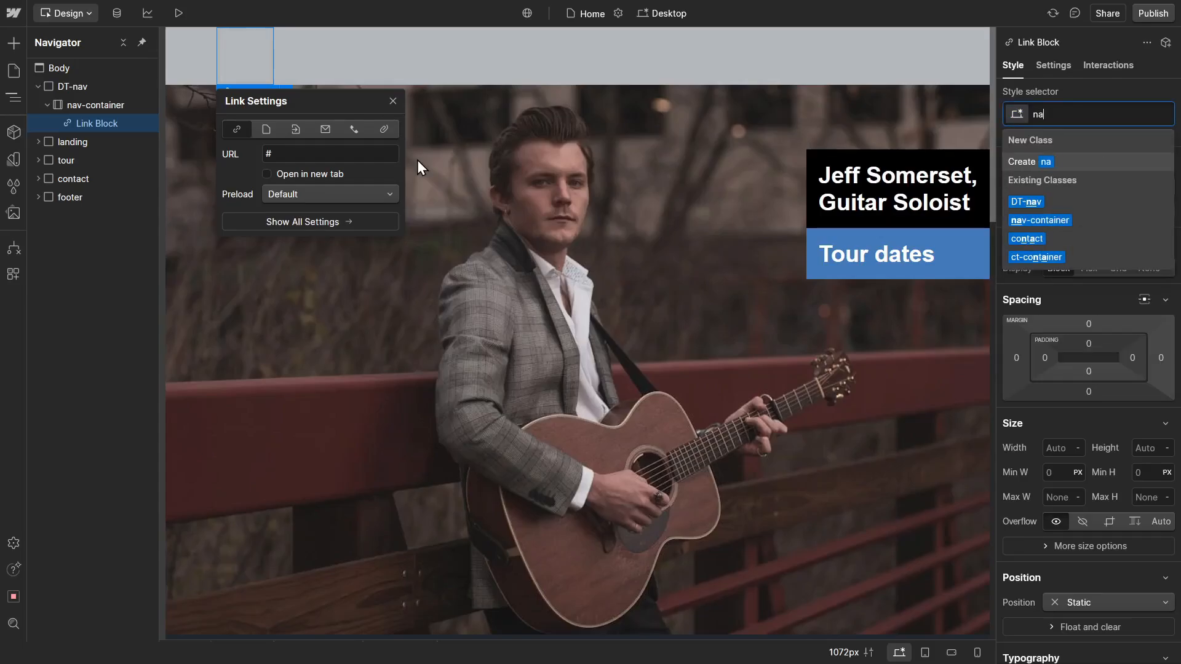
{"action": "type", "text": "v-link"}
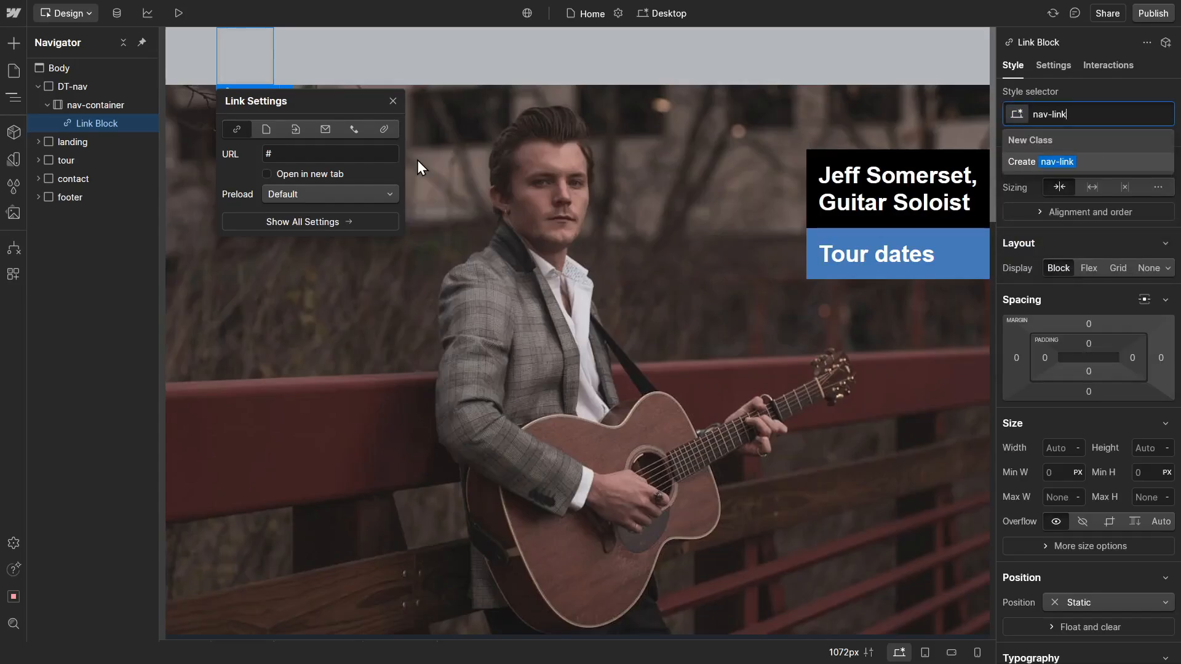
{"action": "key", "text": "Return"}
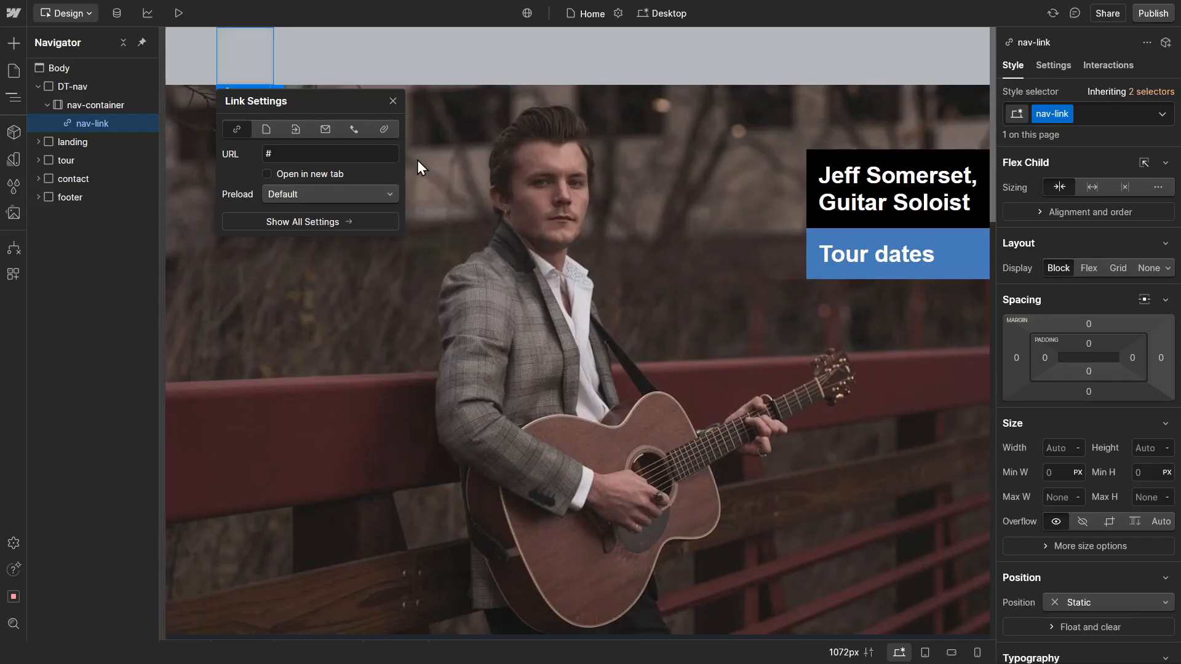
Set the nav-link's top, right and bottom padding to 1rem each
{"action": "left_click", "coordinate": [102, 126]}
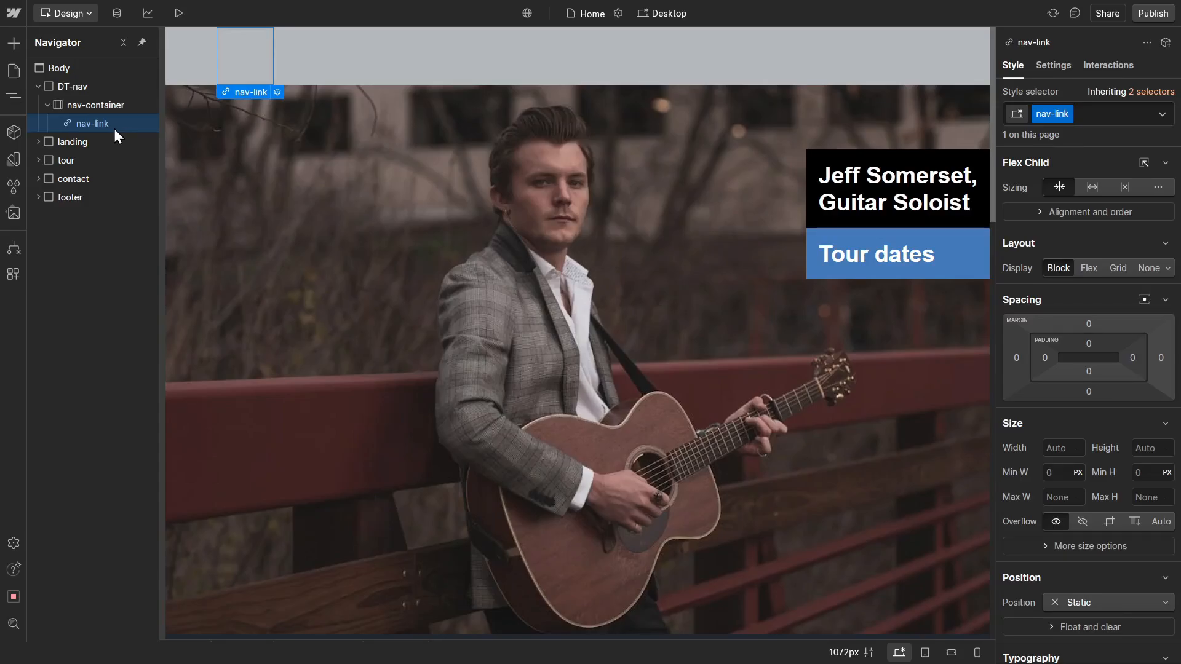
{"action": "left_click", "coordinate": [1094, 343]}
{"action": "type", "text": "1rem"}
{"action": "key", "text": "Return"}
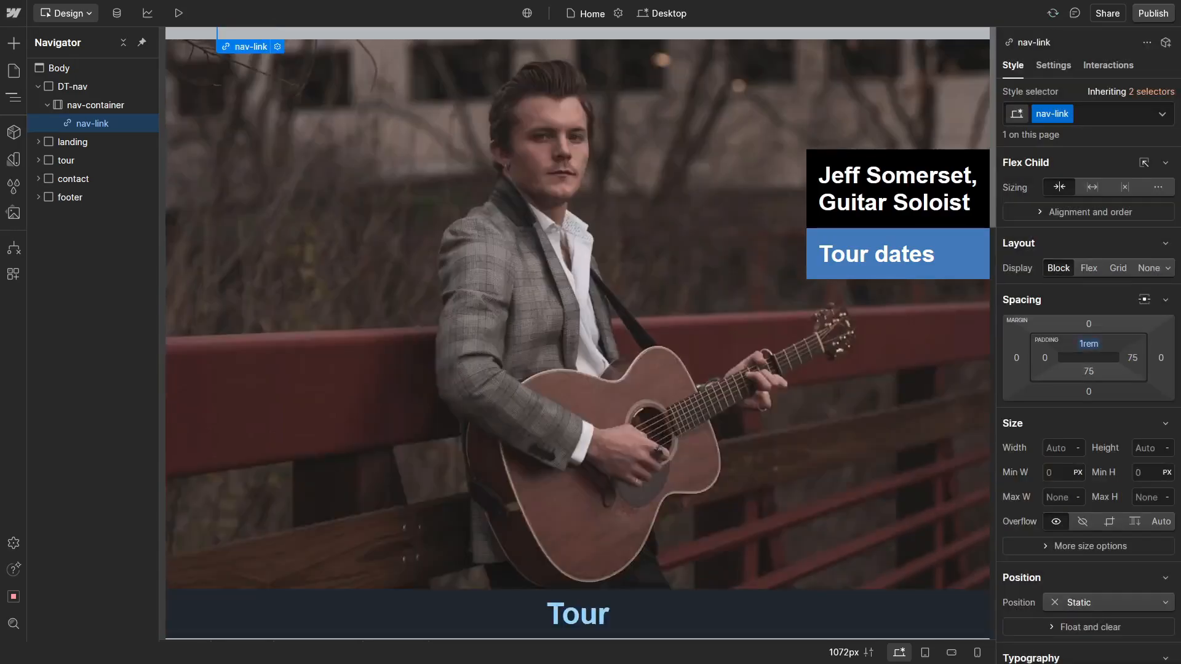
{"action": "left_click", "coordinate": [1136, 358]}
{"action": "type", "text": "1rem"}
{"action": "key", "text": "Return"}
{"action": "left_click", "coordinate": [1088, 371]}
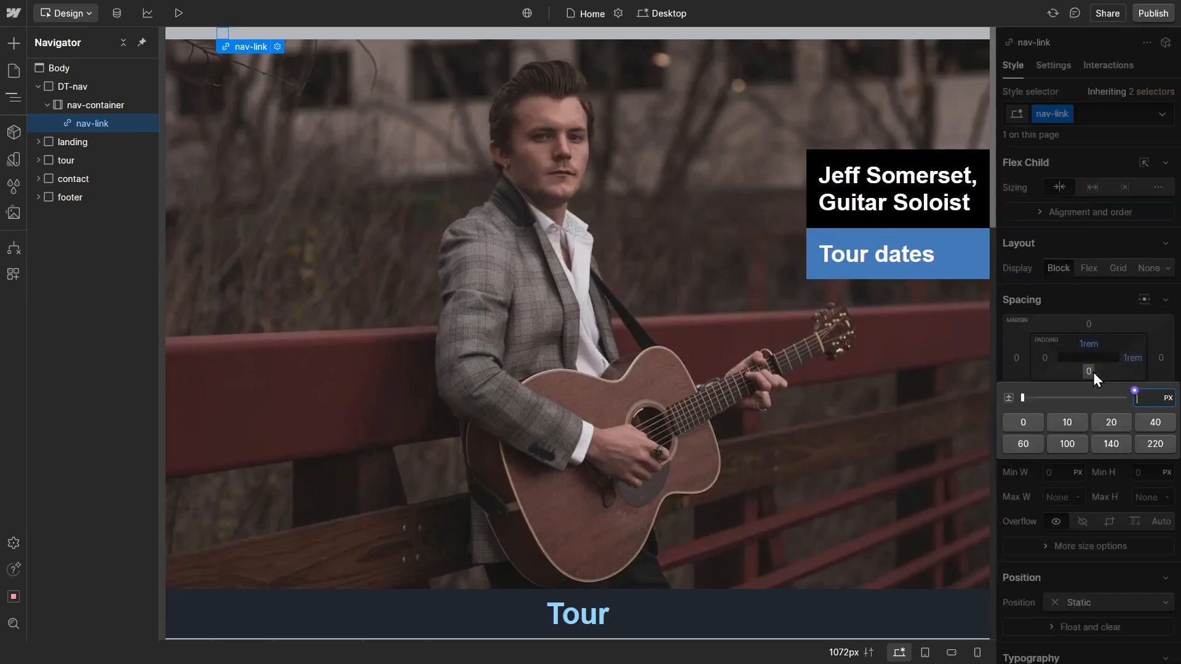
{"action": "type", "text": "1rem"}
{"action": "key", "text": "Return"}
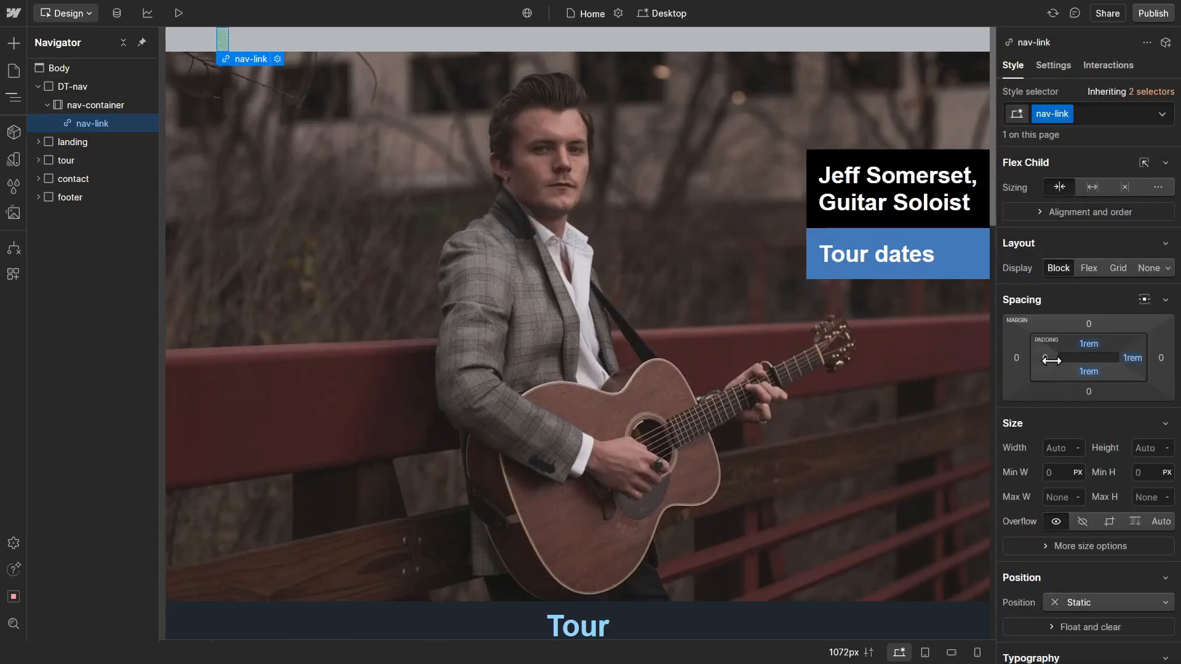
Set the nav-link's left padding to 1rem
{"action": "left_click", "coordinate": [1044, 357]}
{"action": "type", "text": "1rem"}
{"action": "key", "text": "Return"}
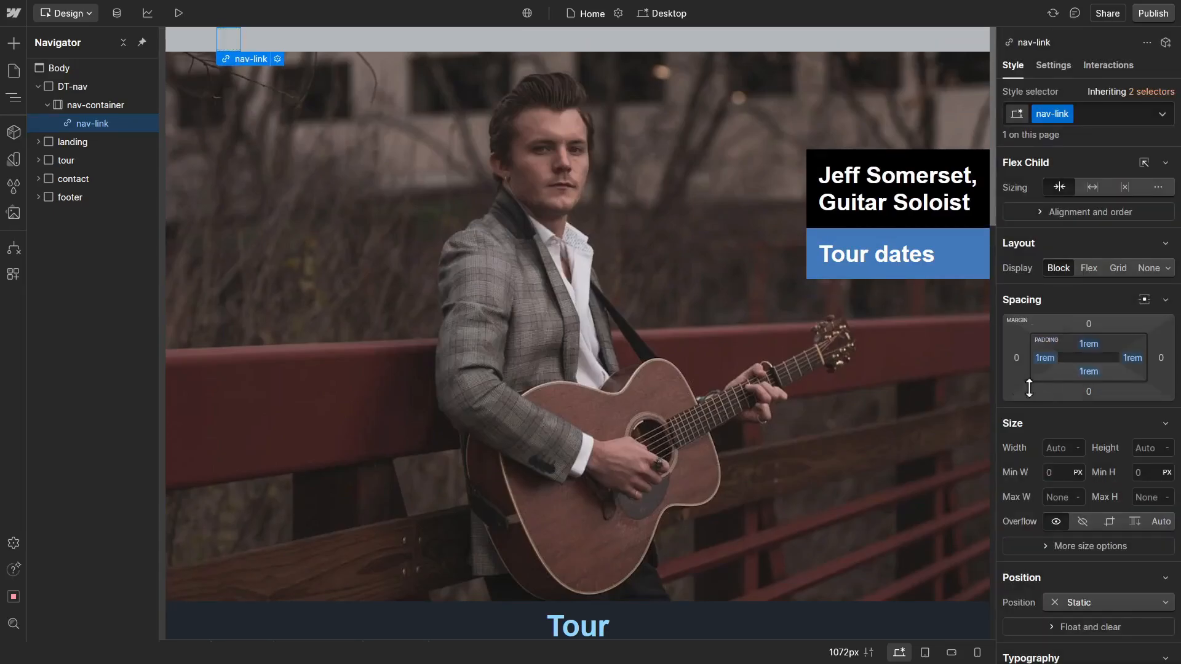
Remove the nav-link's text decoration and set its text color to the Black variable
{"action": "scroll", "coordinate": [1064, 468], "scroll_direction": "down", "scroll_amount": 4}
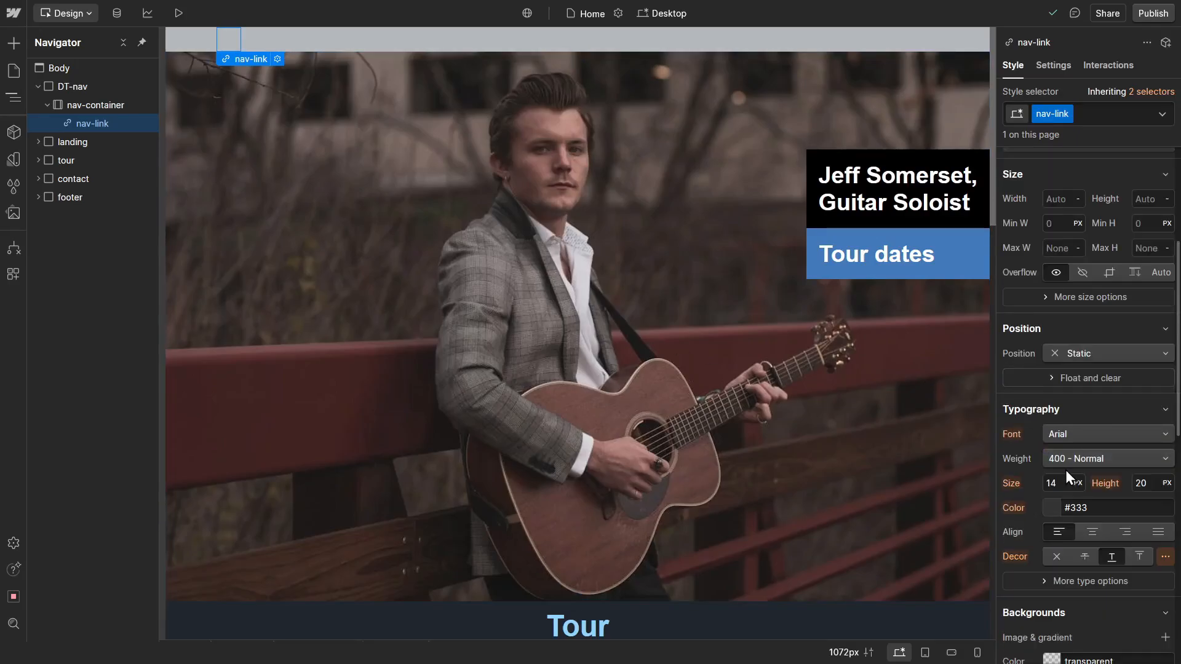
{"action": "left_click", "coordinate": [1058, 559]}
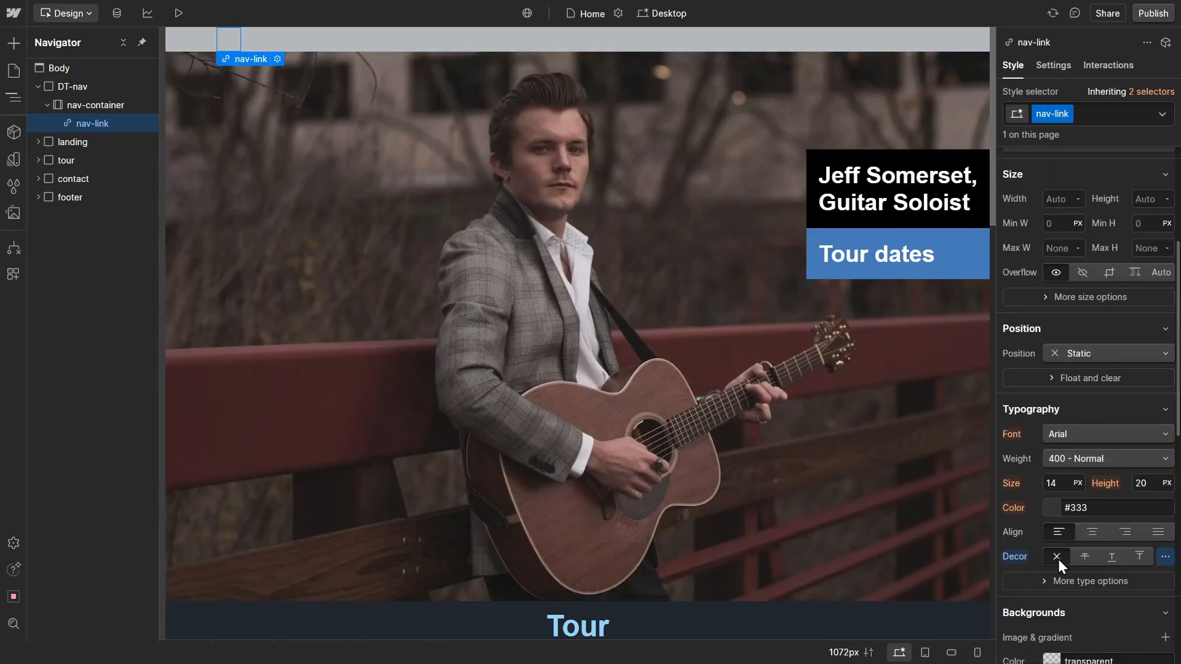
{"action": "left_click", "coordinate": [1044, 500]}
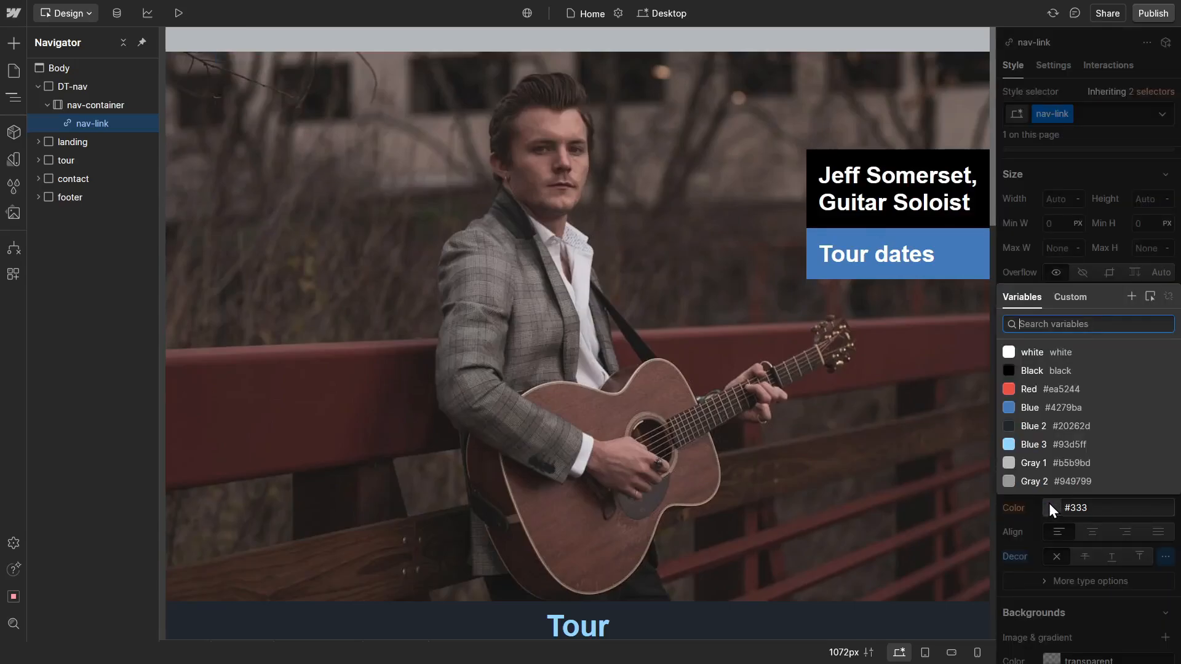
{"action": "left_click", "coordinate": [1040, 463]}
{"action": "left_click", "coordinate": [1032, 371]}
{"action": "key", "text": "Escape"}
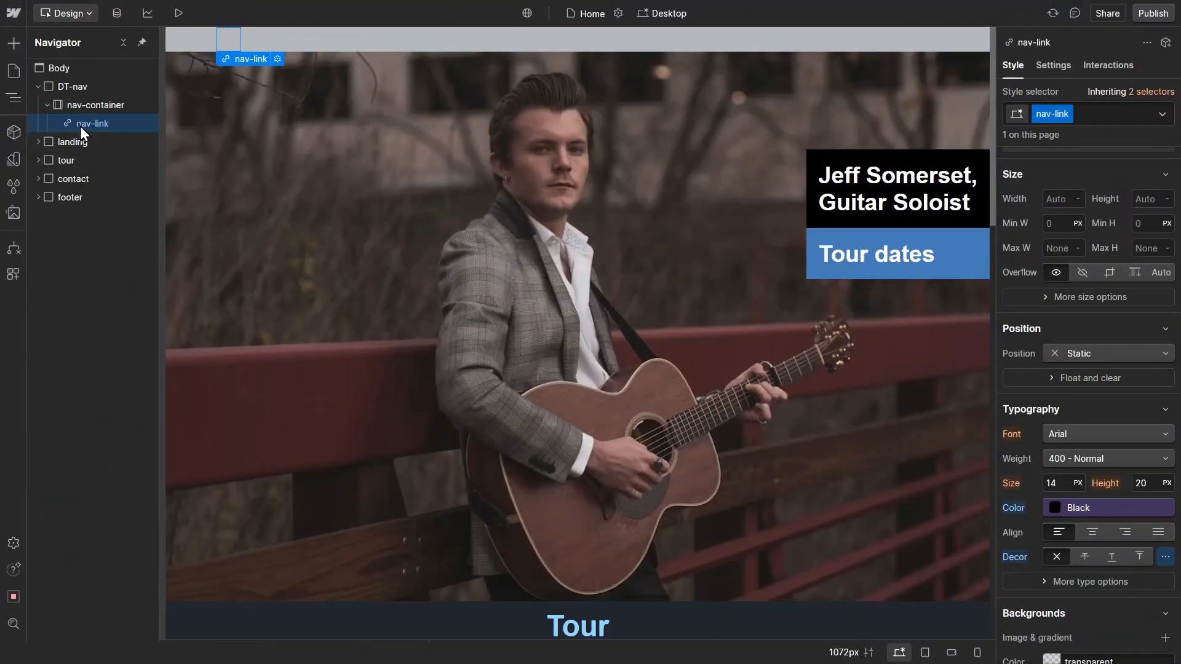
Add a Text Block inside the nav-link
{"action": "key", "text": "ctrl+k"}
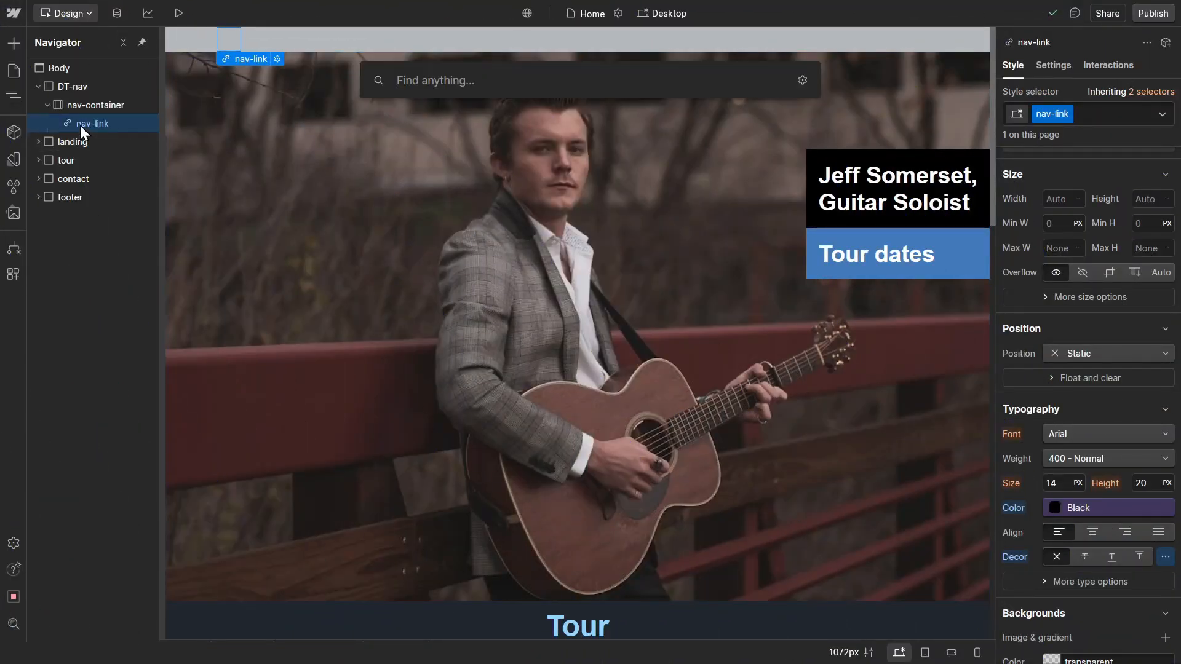
{"action": "type", "text": "te"}
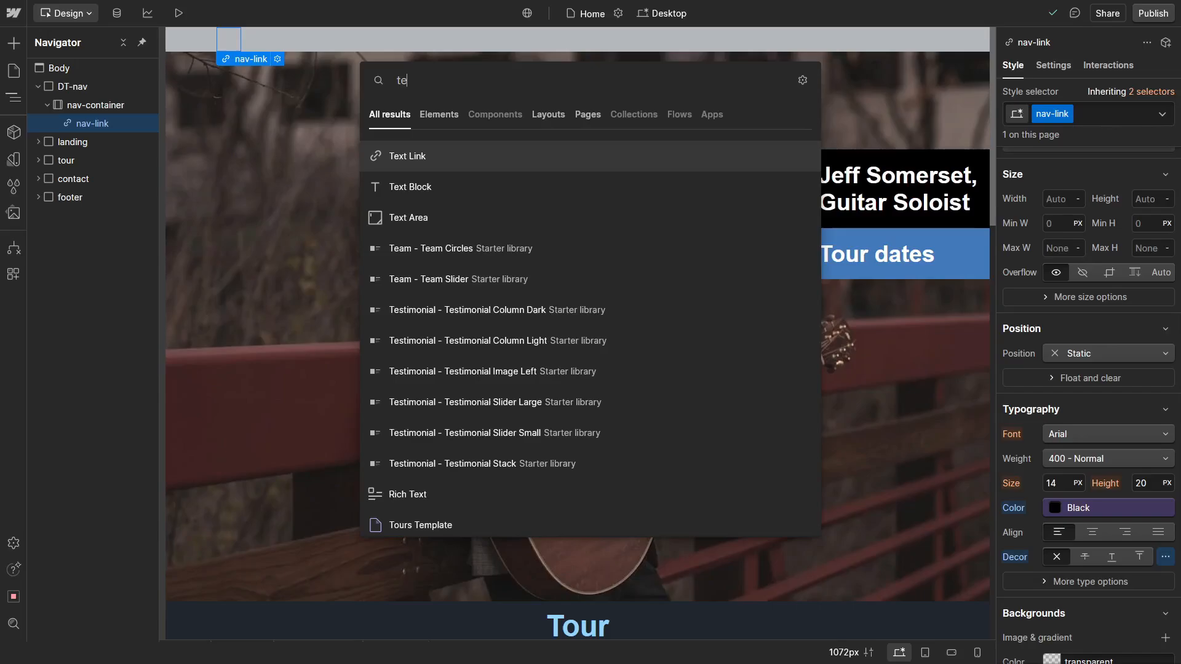
{"action": "key", "text": "Down"}
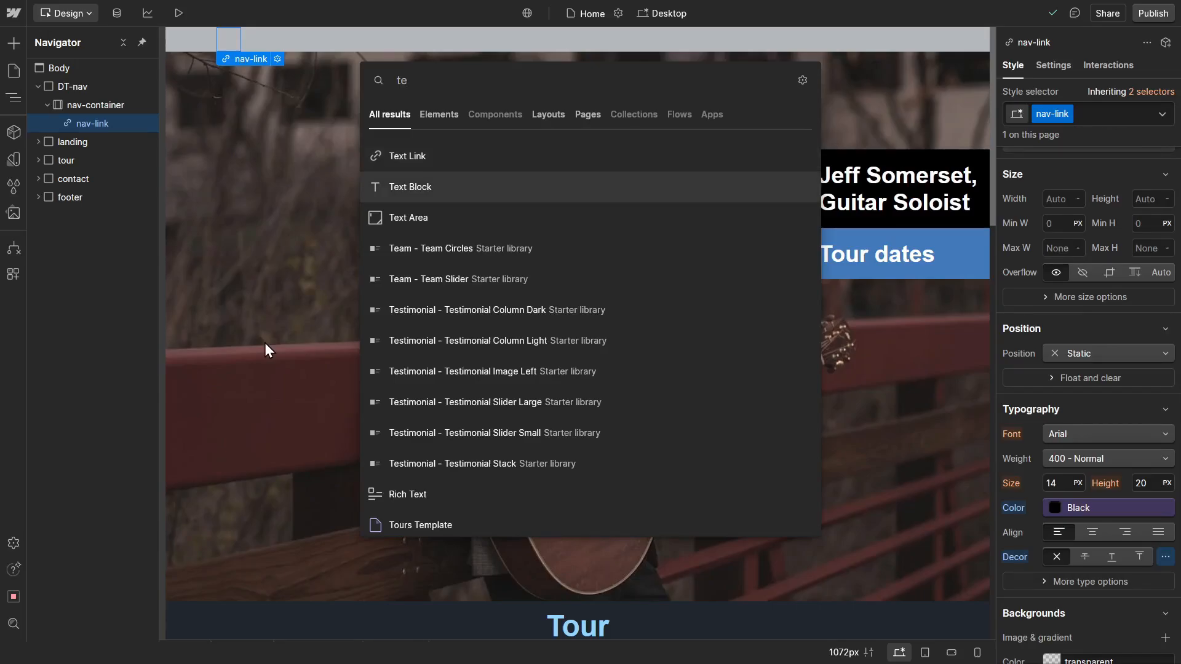
{"action": "key", "text": "Return"}
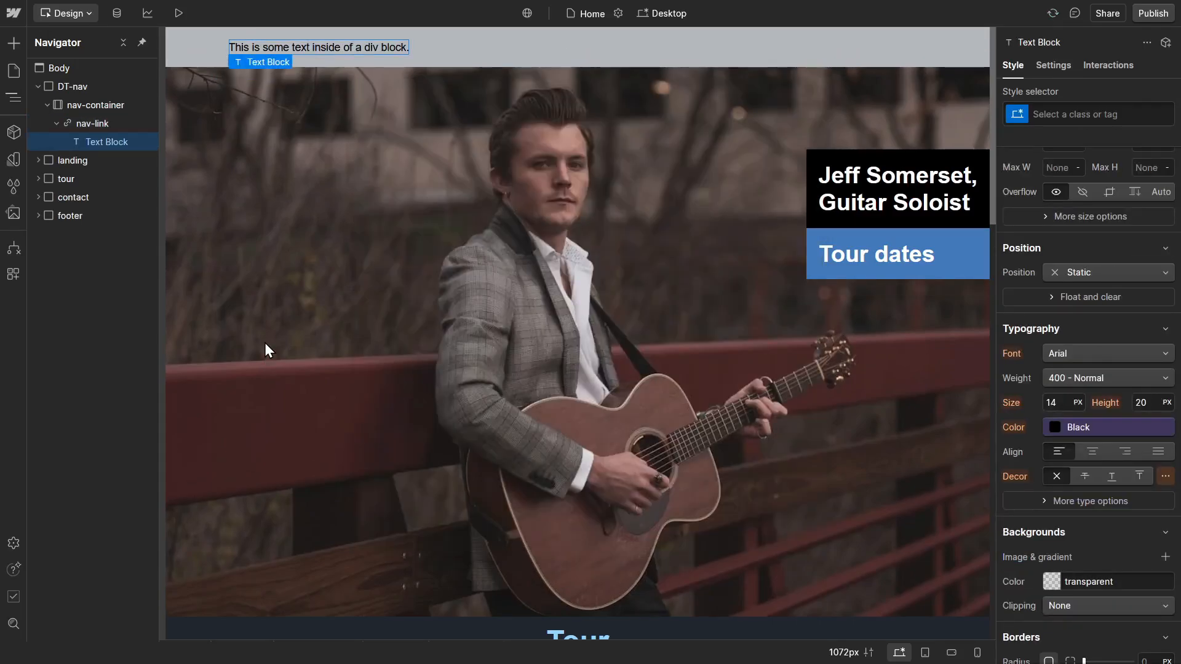
Set the new Text Block's font size to 20 px and line height to 30 px
{"action": "left_click", "coordinate": [1066, 403]}
{"action": "type", "text": "20"}
{"action": "key", "text": "Return"}
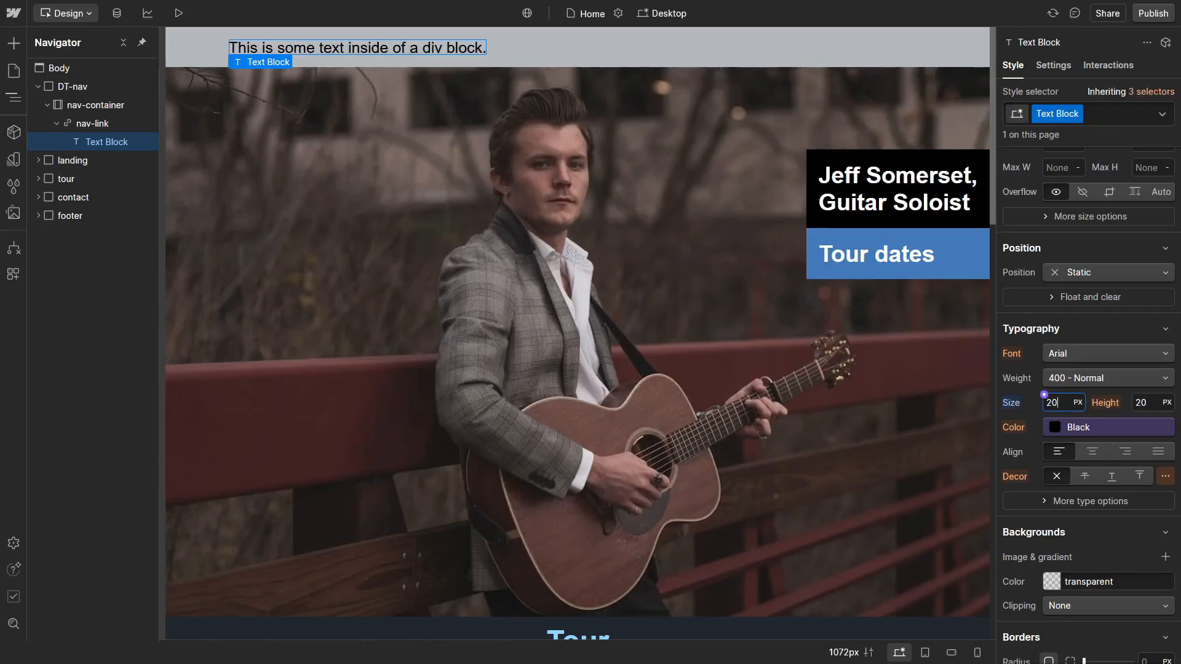
{"action": "left_click", "coordinate": [1150, 405]}
{"action": "type", "text": "30"}
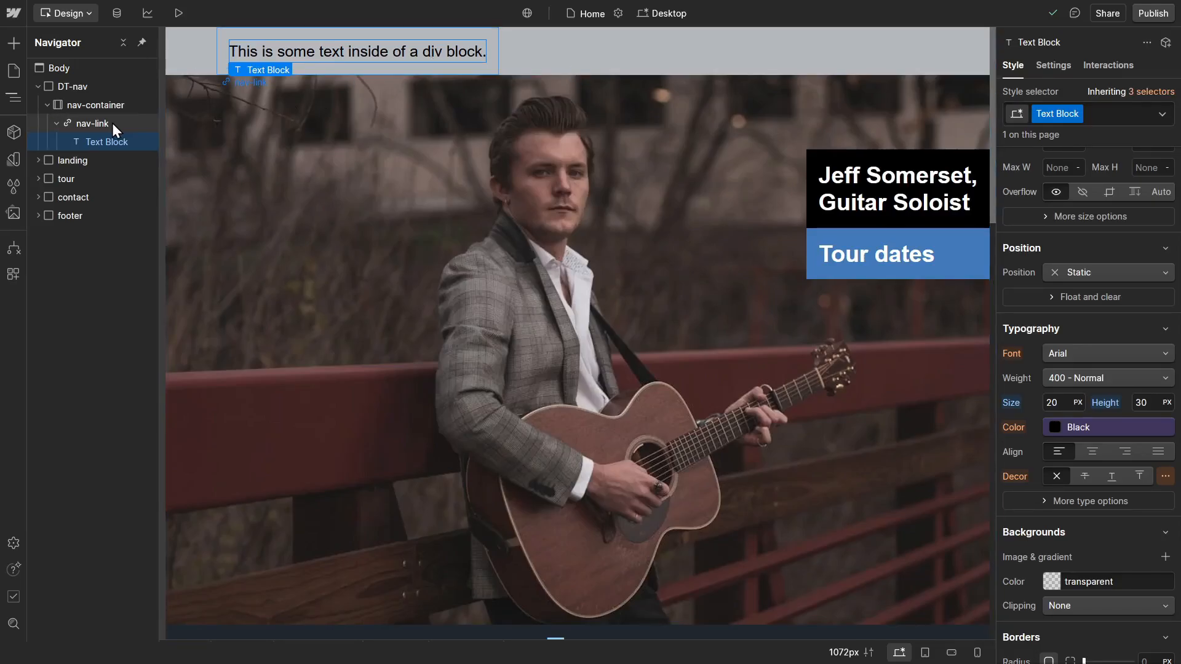
Give the nav-link's Hover state a background in the white variable, and return the class to the None state
{"action": "left_click", "coordinate": [138, 123]}
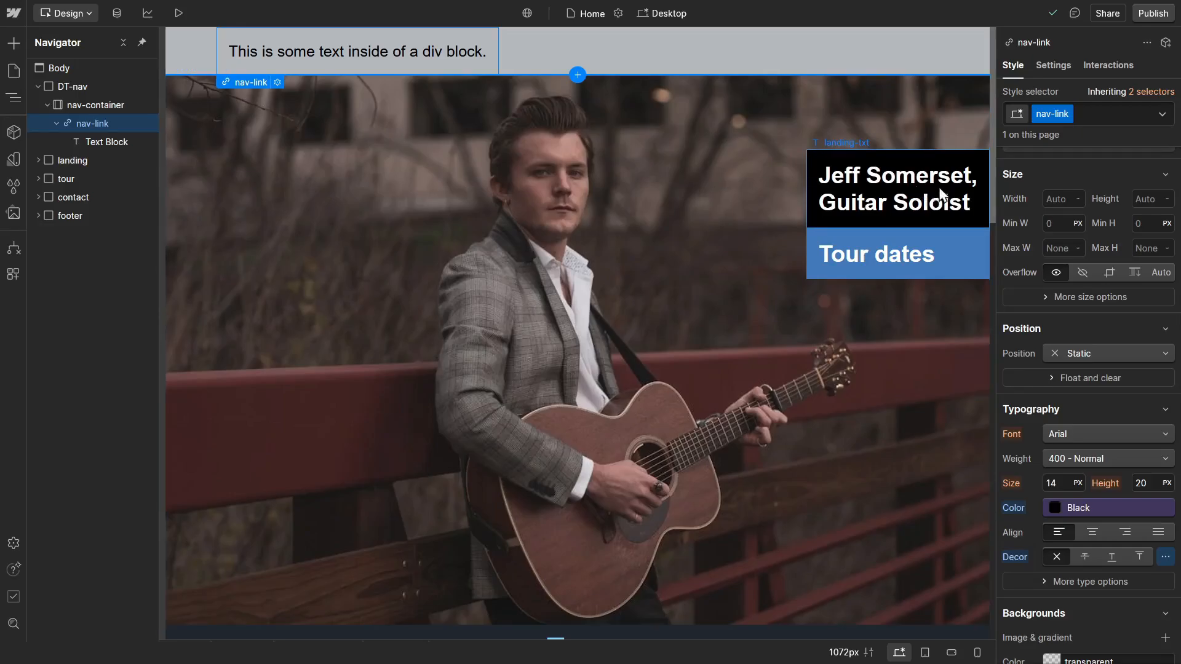
{"action": "left_click", "coordinate": [1162, 116]}
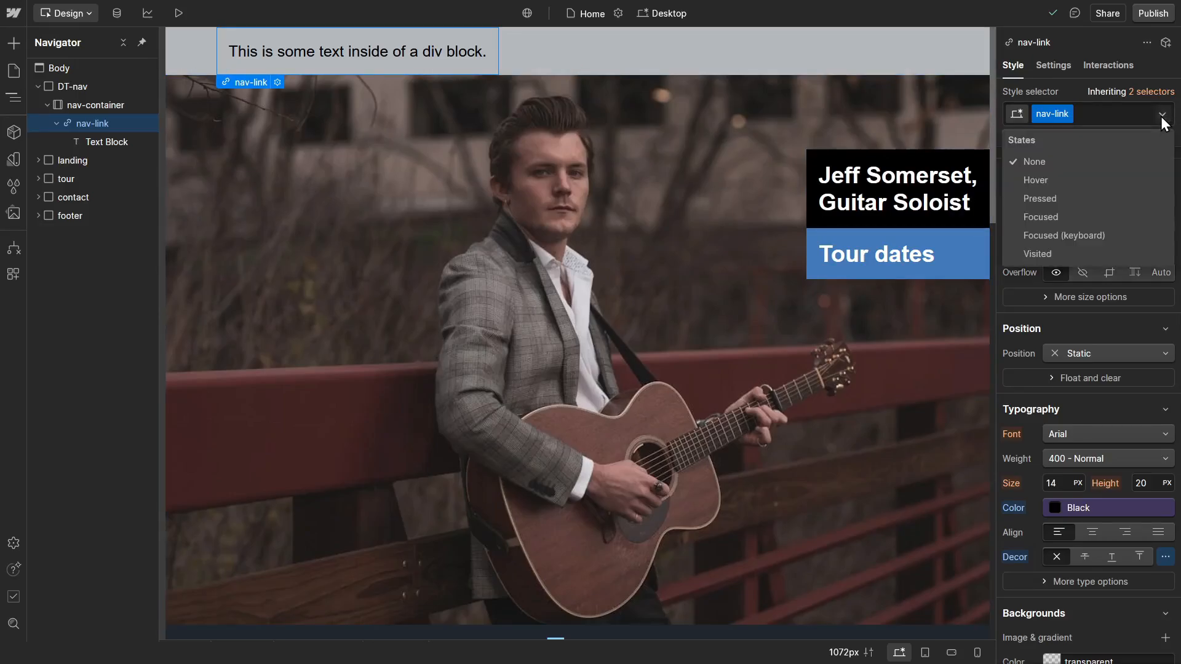
{"action": "left_click", "coordinate": [1060, 180]}
{"action": "scroll", "coordinate": [1076, 357], "scroll_direction": "down", "scroll_amount": 2}
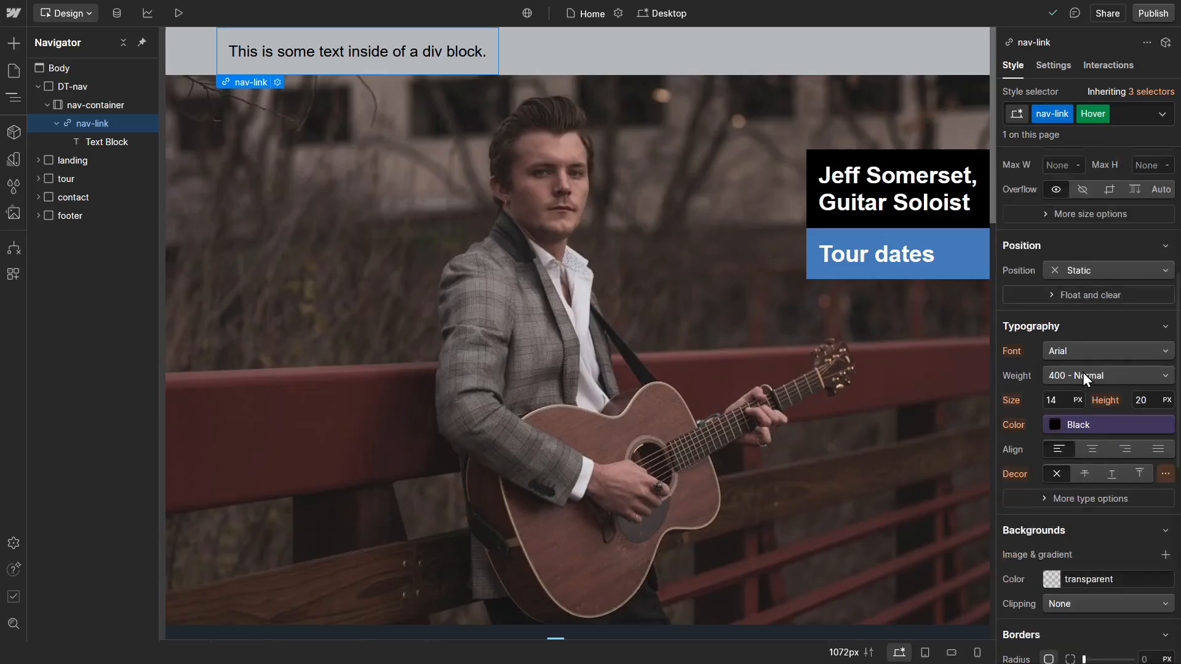
{"action": "scroll", "coordinate": [1093, 389], "scroll_direction": "down", "scroll_amount": 4}
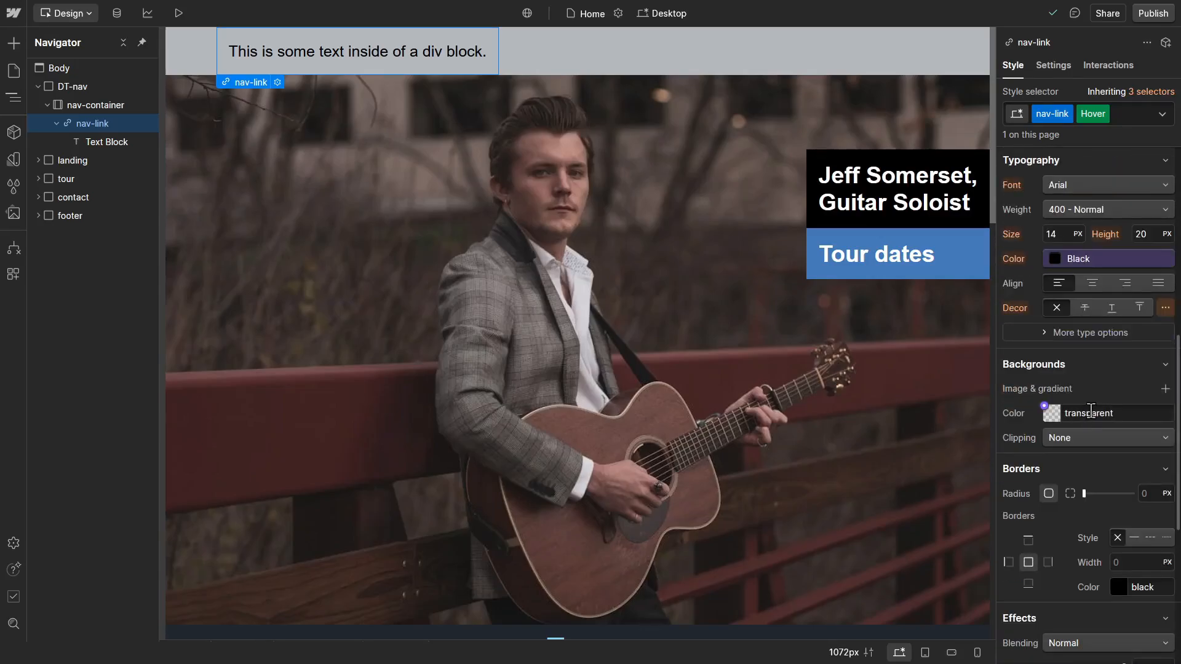
{"action": "left_click", "coordinate": [1045, 414]}
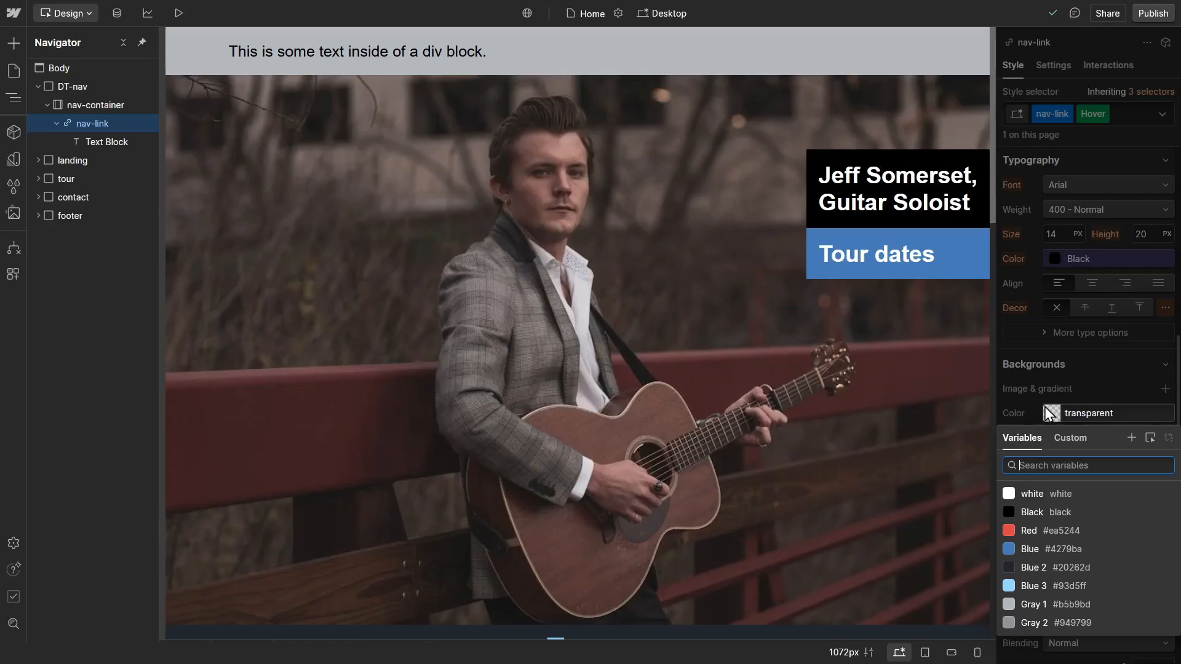
{"action": "left_click", "coordinate": [1045, 495]}
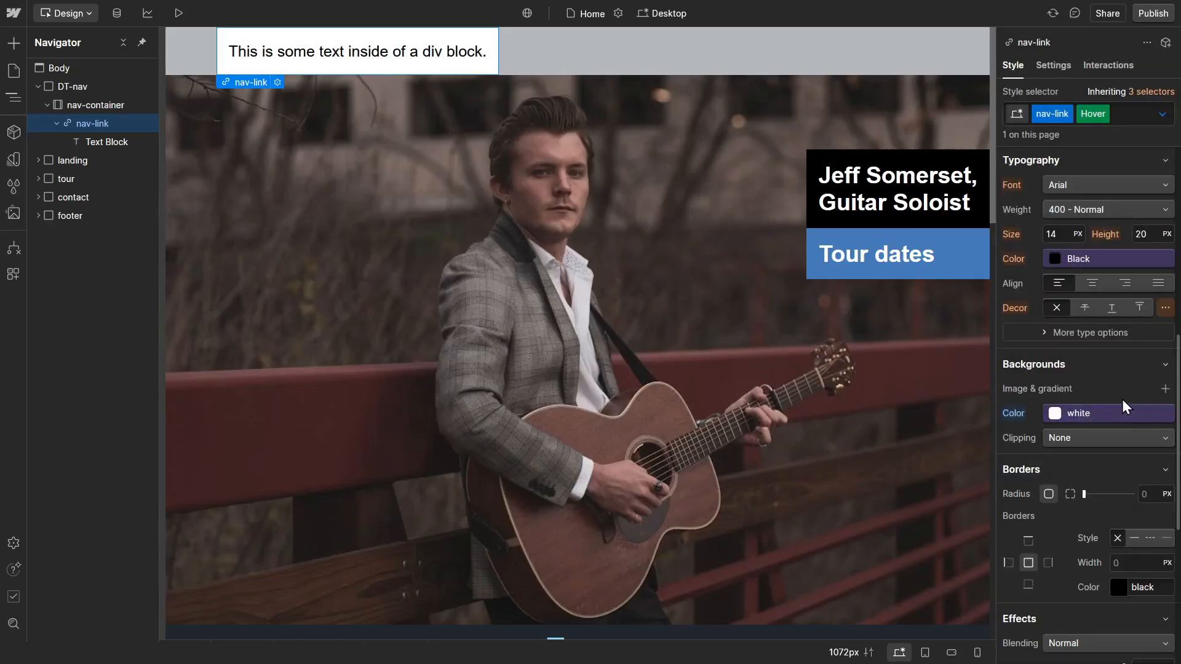
{"action": "scroll", "coordinate": [1122, 407], "scroll_direction": "up", "scroll_amount": 6}
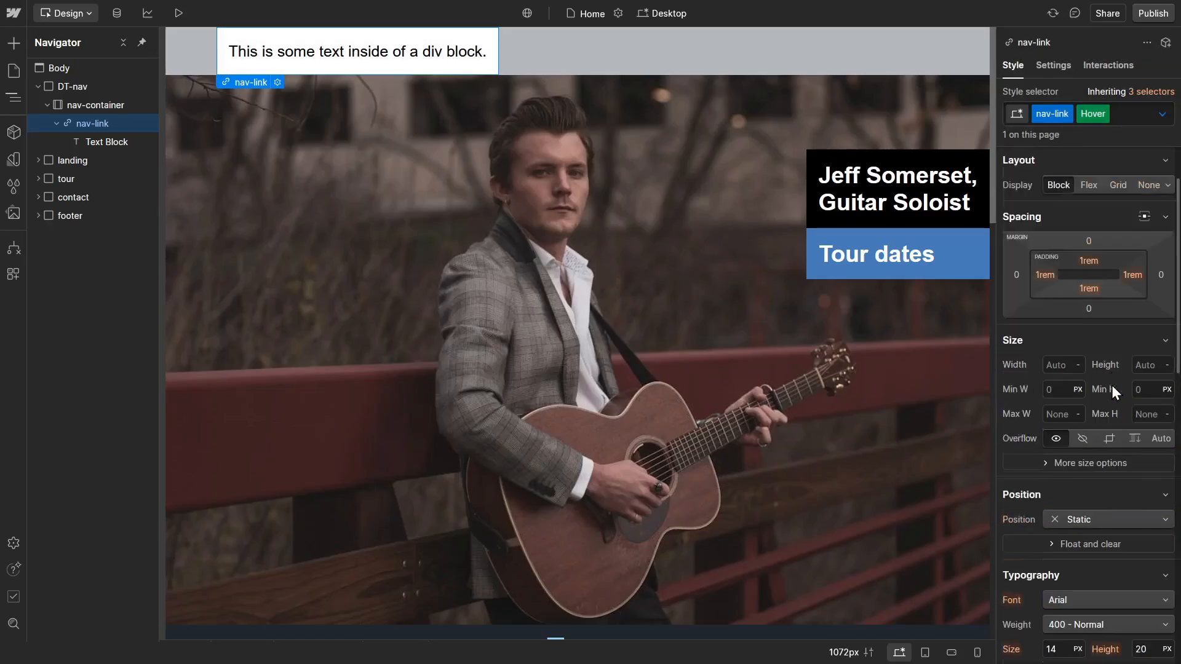
{"action": "left_click", "coordinate": [1163, 118]}
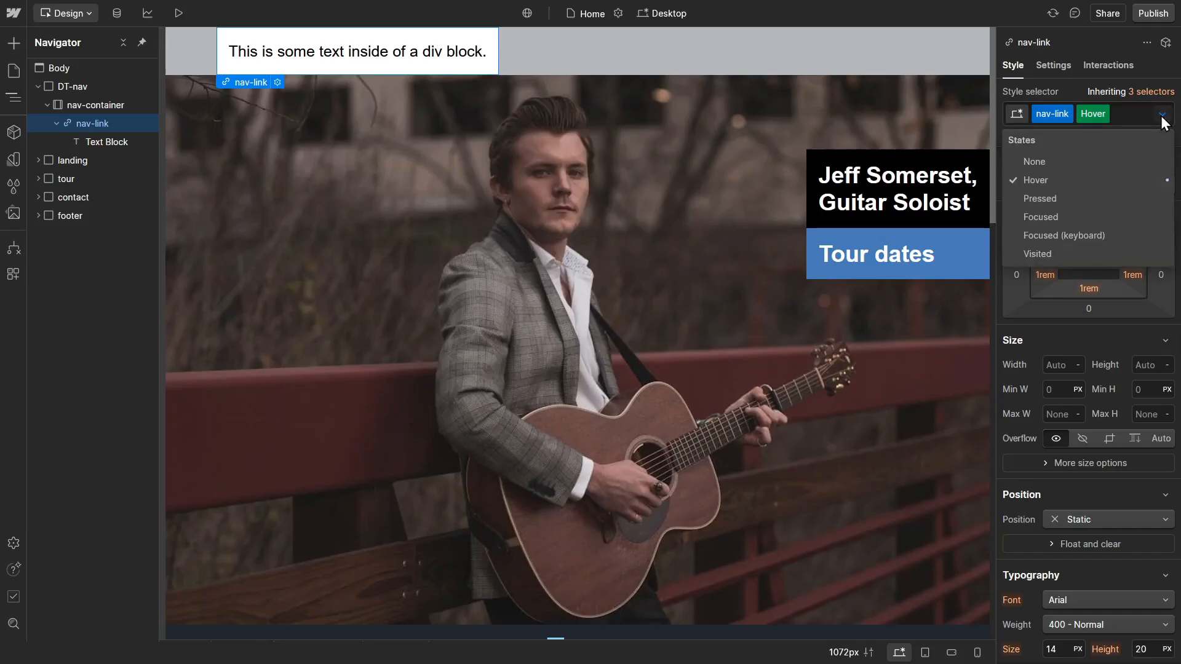
{"action": "left_click", "coordinate": [1098, 162]}
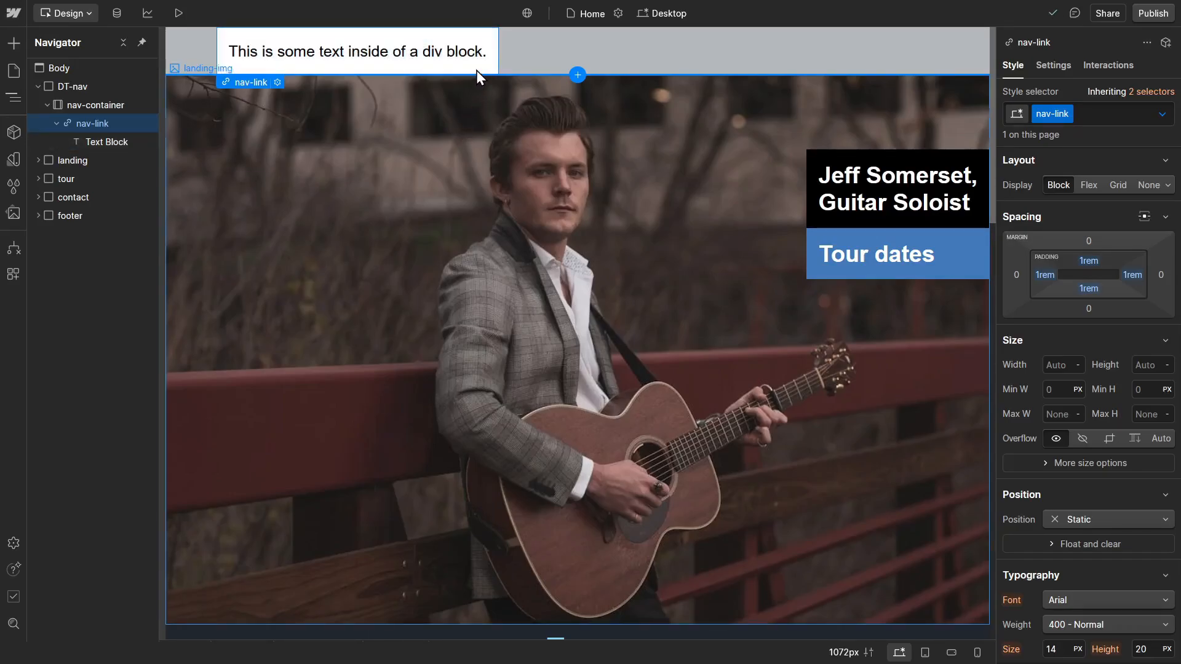
Preview the nav-link's Hover state on the canvas and switch back to the None state
{"action": "left_click", "coordinate": [1162, 114]}
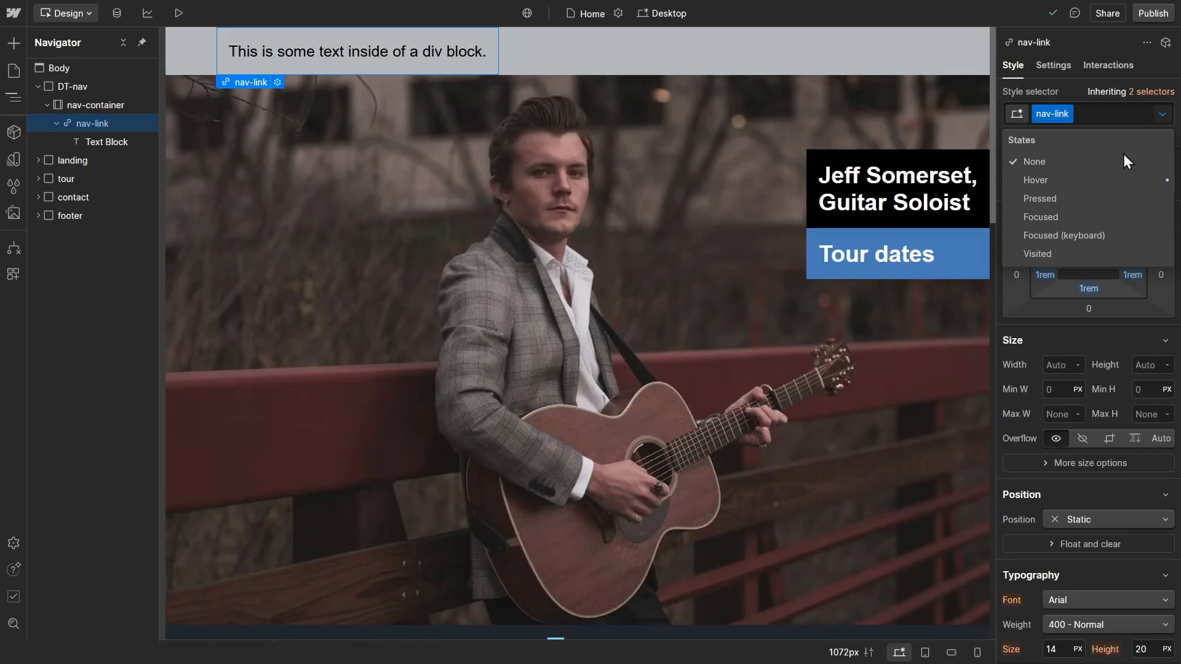
{"action": "left_click", "coordinate": [1046, 179]}
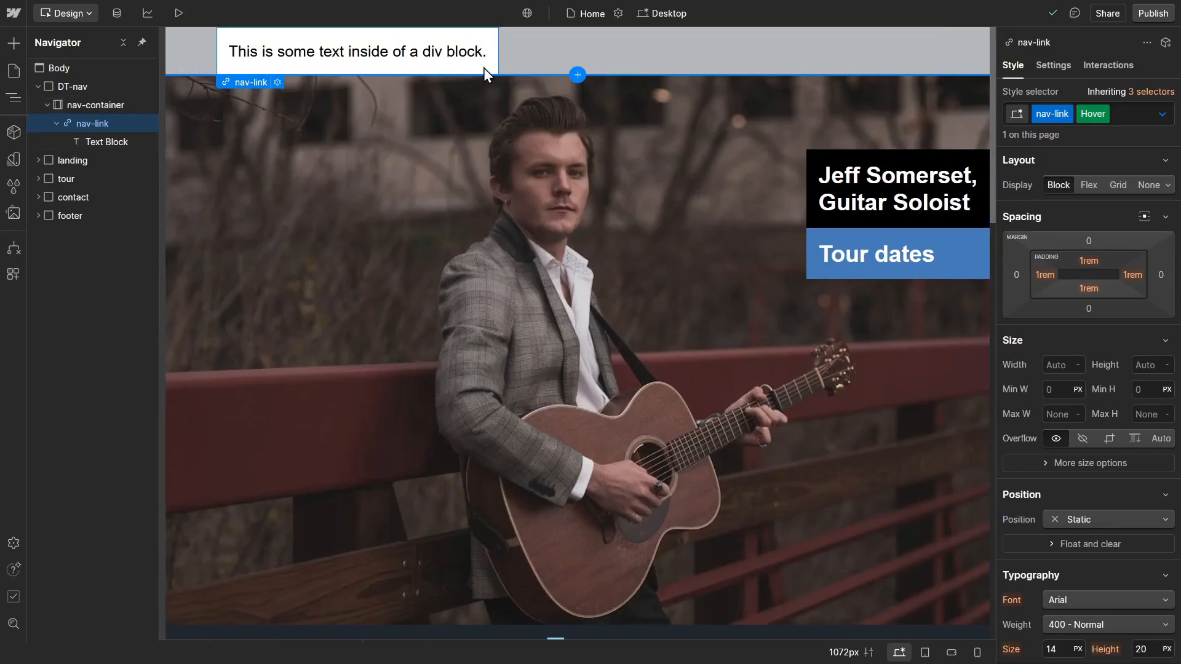
{"action": "left_click", "coordinate": [1163, 118]}
{"action": "left_click", "coordinate": [1079, 165]}
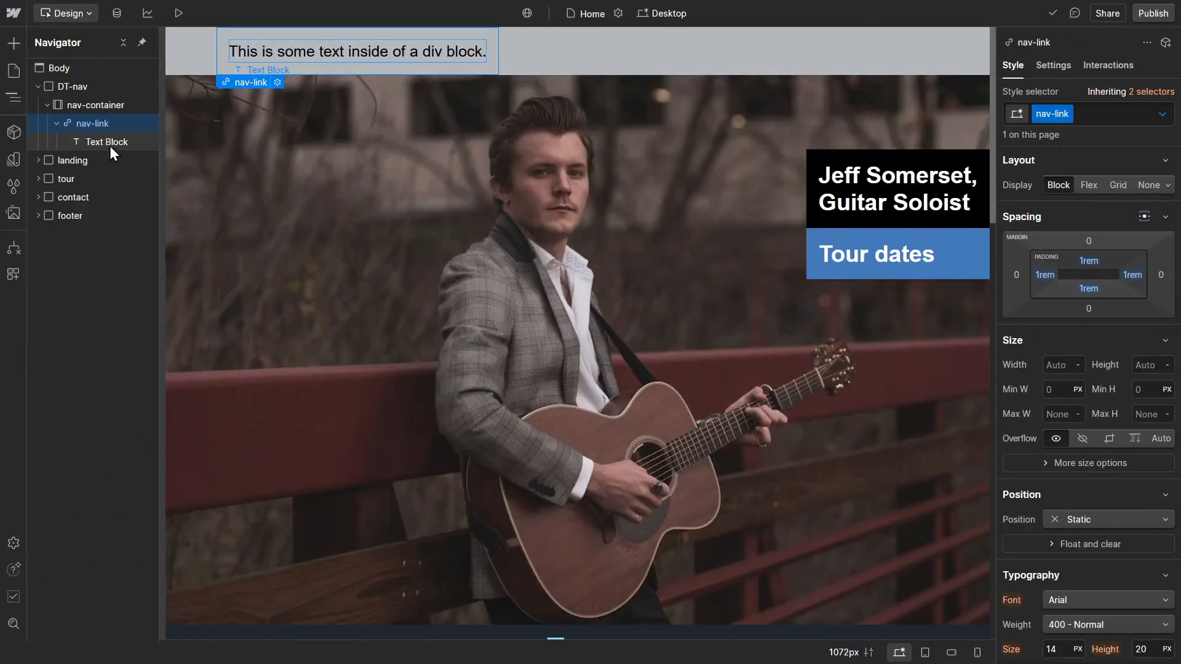
Set the font weight of the Text Block inside the nav-link to 700 - Bold
{"action": "left_click", "coordinate": [109, 146]}
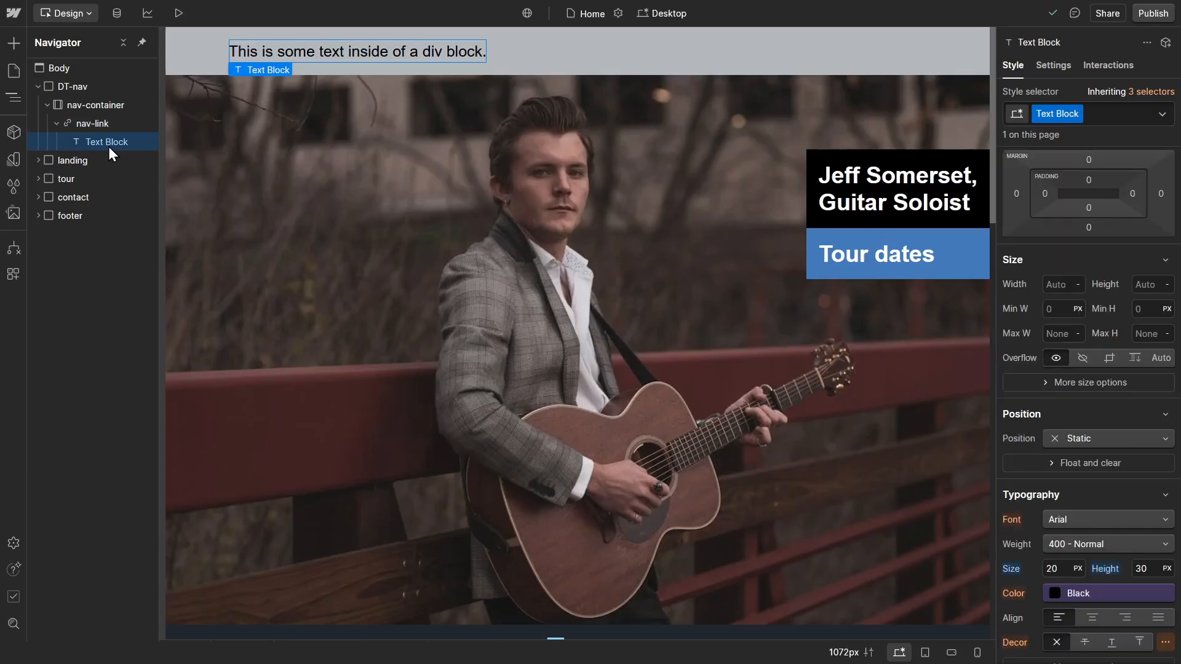
{"action": "left_click", "coordinate": [1068, 547]}
{"action": "left_click", "coordinate": [1072, 599]}
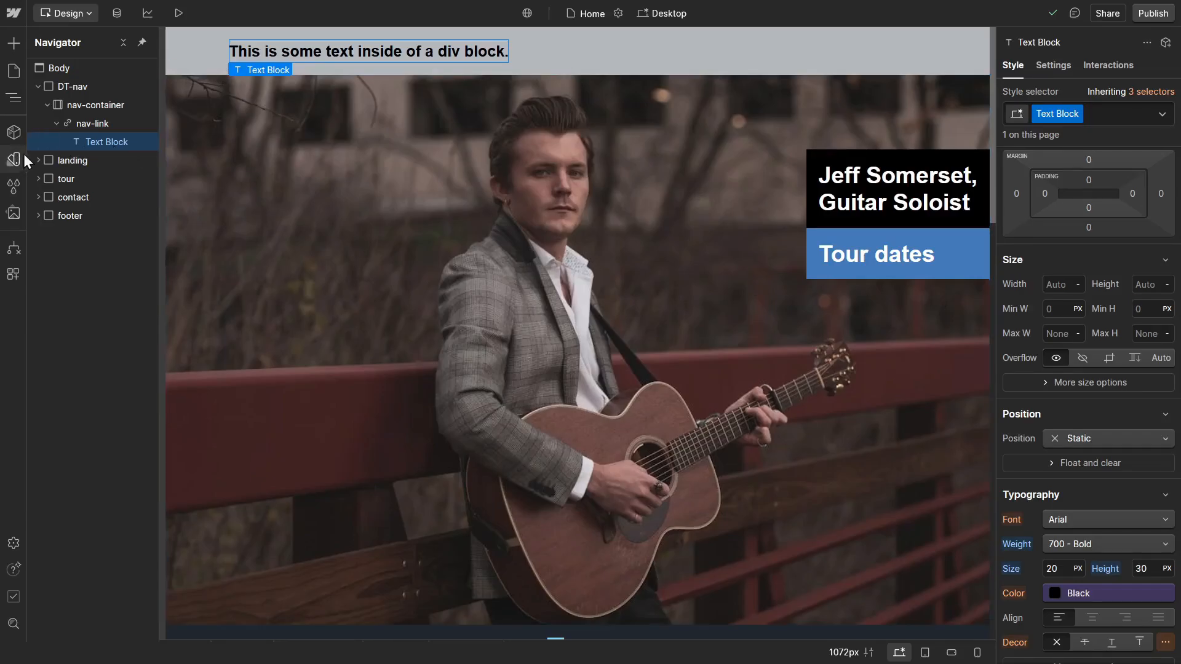
Duplicate the nav-link four times so that nav-container holds five links
{"action": "left_click", "coordinate": [102, 125]}
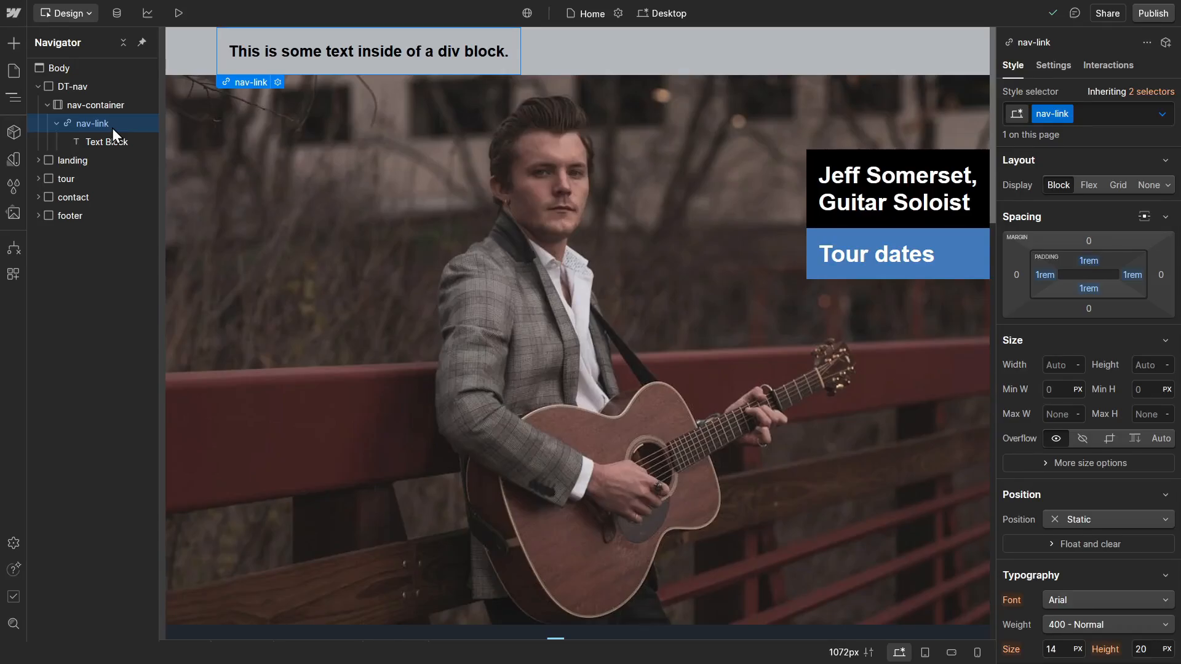
{"action": "key", "text": "ctrl+d"}
{"action": "key", "text": "ctrl+d"}
{"action": "key", "text": "ctrl+d"}
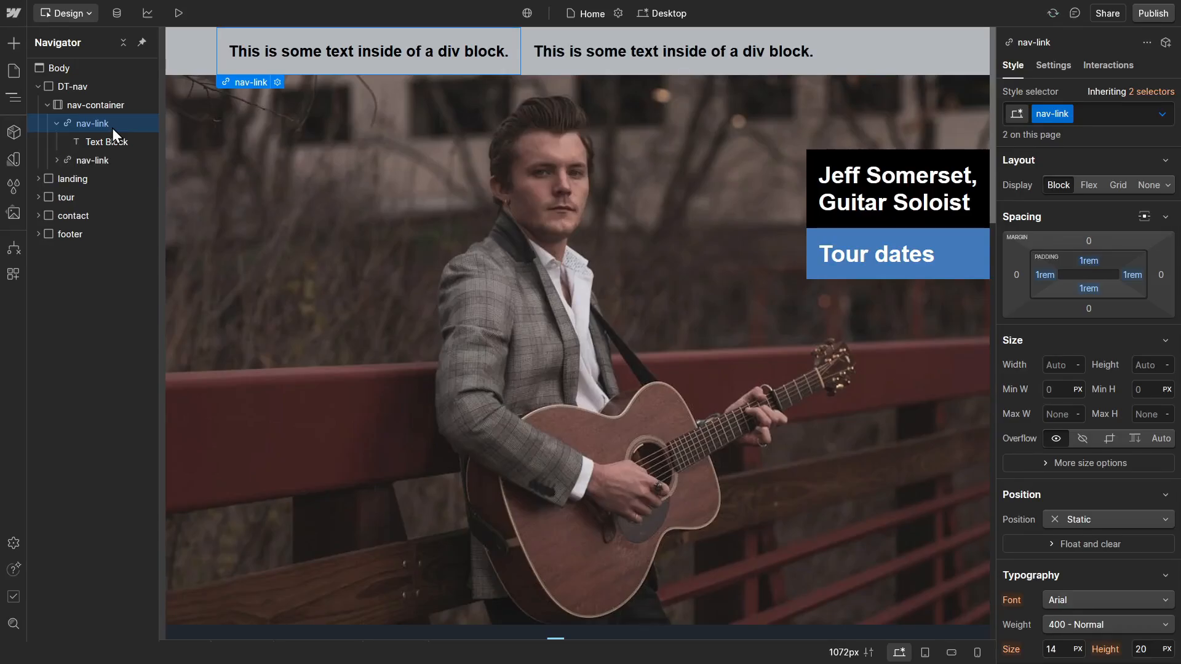
{"action": "key", "text": "ctrl+d"}
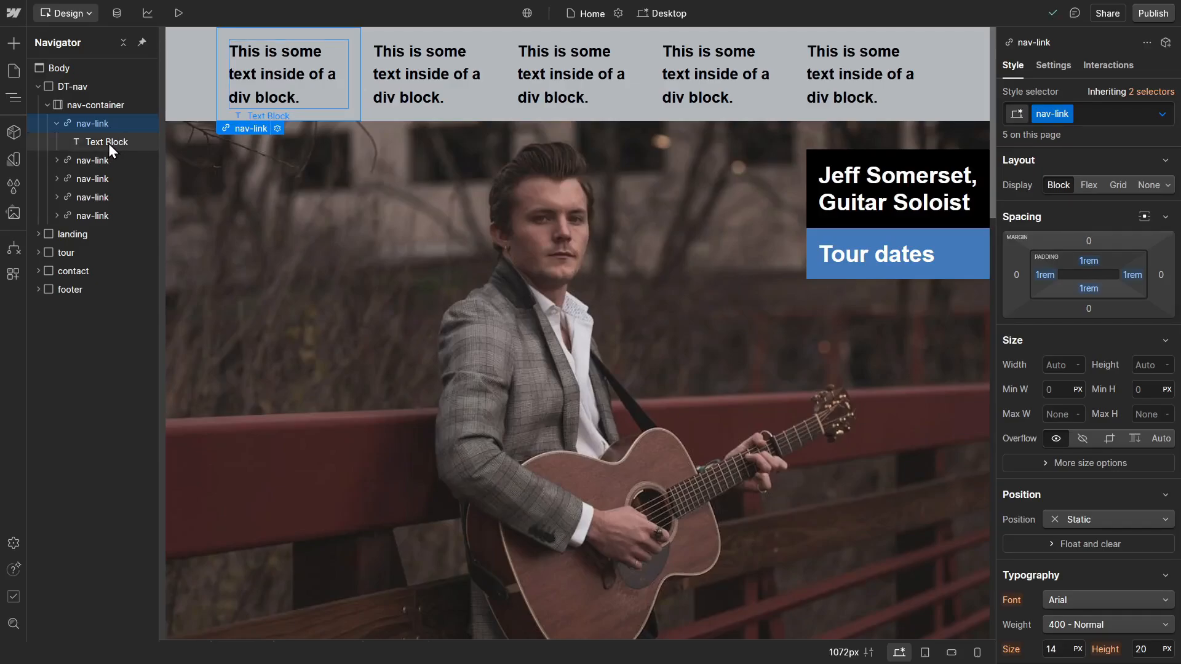
Change the text of the first nav-link's Text Block to "Home" in its element settings
{"action": "left_click", "coordinate": [108, 142]}
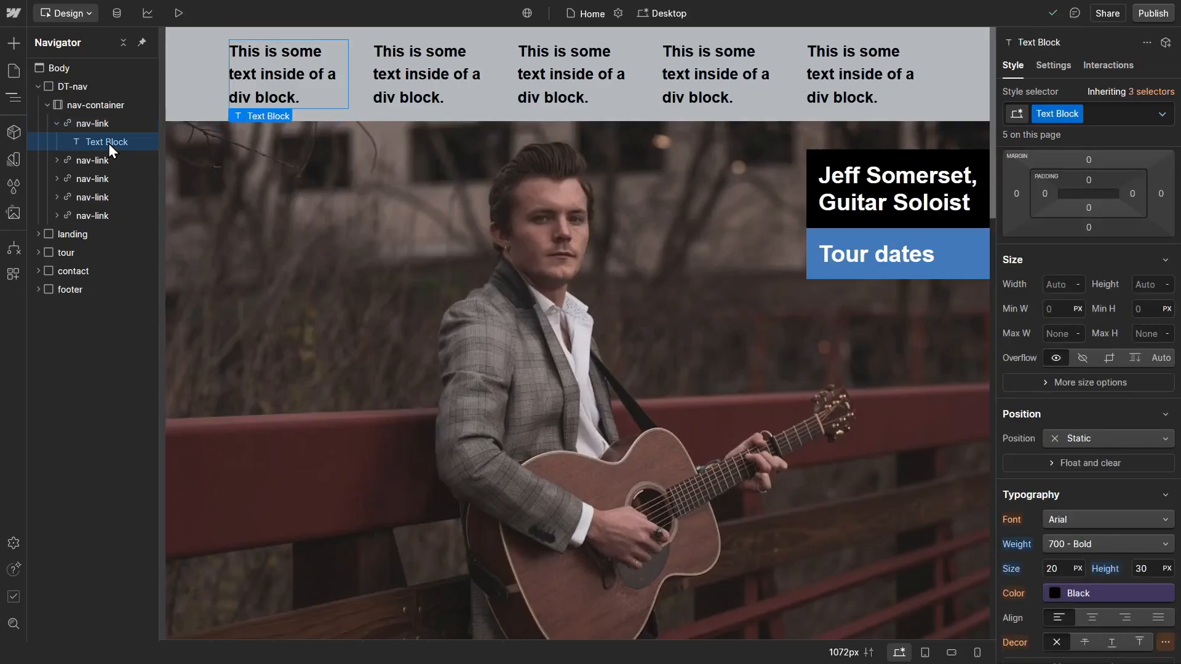
{"action": "left_click", "coordinate": [1052, 65]}
{"action": "triple_click", "coordinate": [1094, 240]}
{"action": "type", "text": "home"}
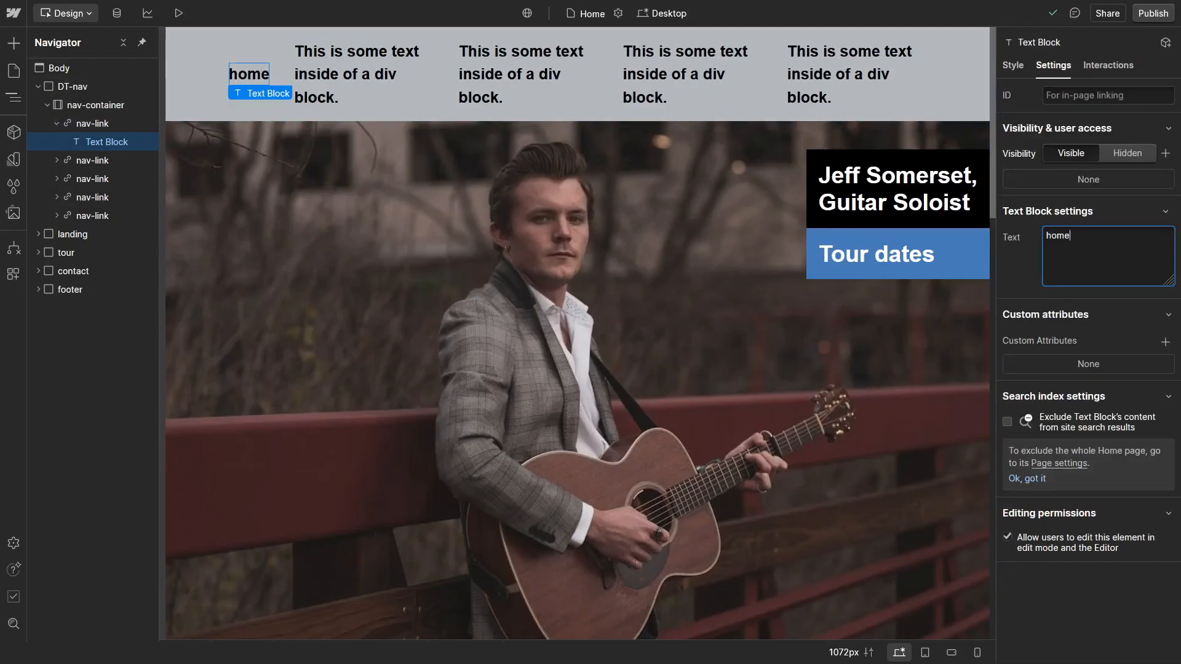
{"action": "key", "text": "Home"}
{"action": "key", "text": "shift+Right"}
{"action": "type", "text": "H"}
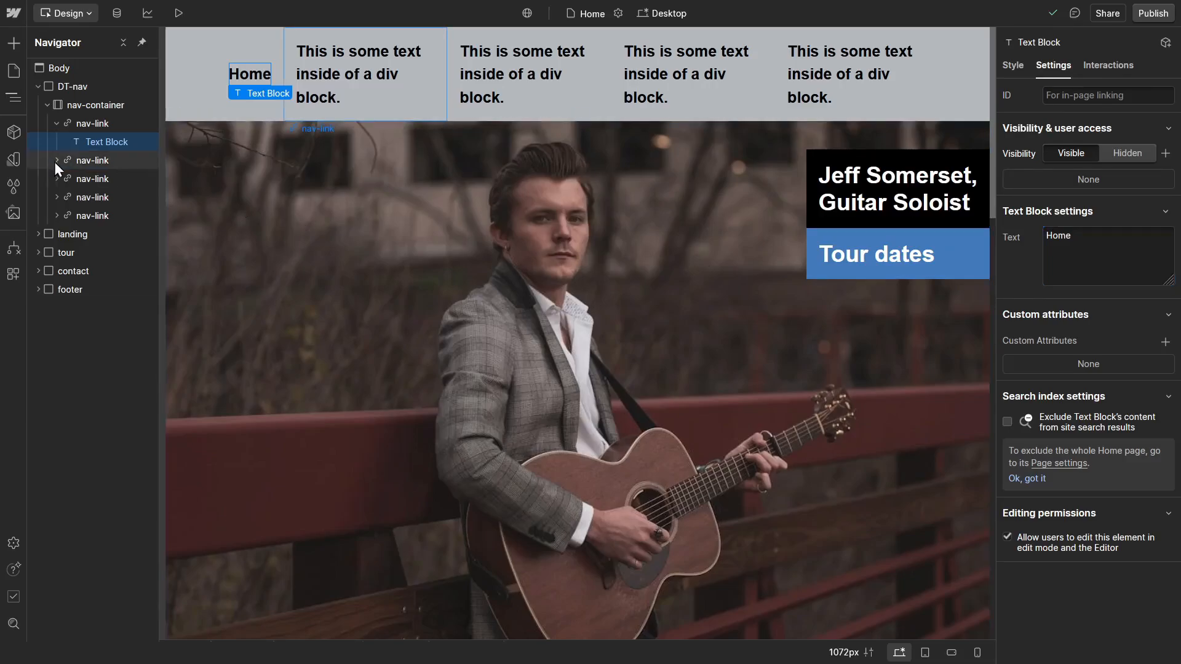
Change the text of the second nav-link's Text Block to "Tour Dates"
{"action": "left_click", "coordinate": [55, 161]}
{"action": "left_click", "coordinate": [108, 179]}
{"action": "triple_click", "coordinate": [1101, 241]}
{"action": "type", "text": "Tour Dates"}
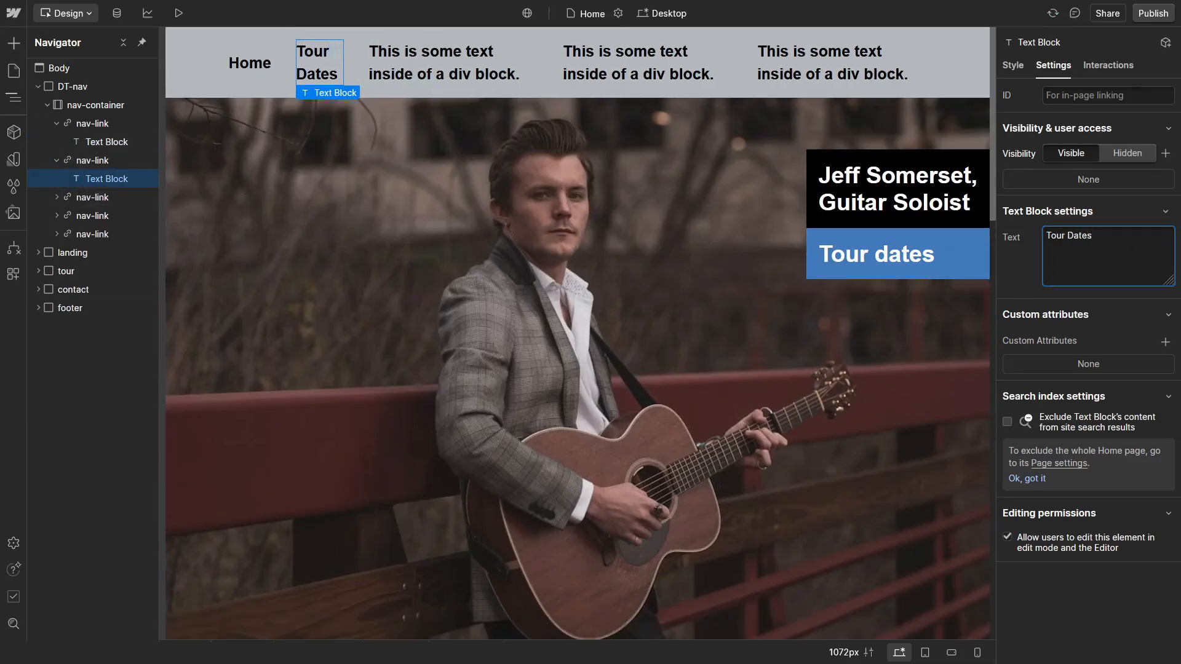
Change the text of the third nav-link's Text Block to "About/Blog"
{"action": "left_click", "coordinate": [57, 197]}
{"action": "left_click", "coordinate": [107, 216]}
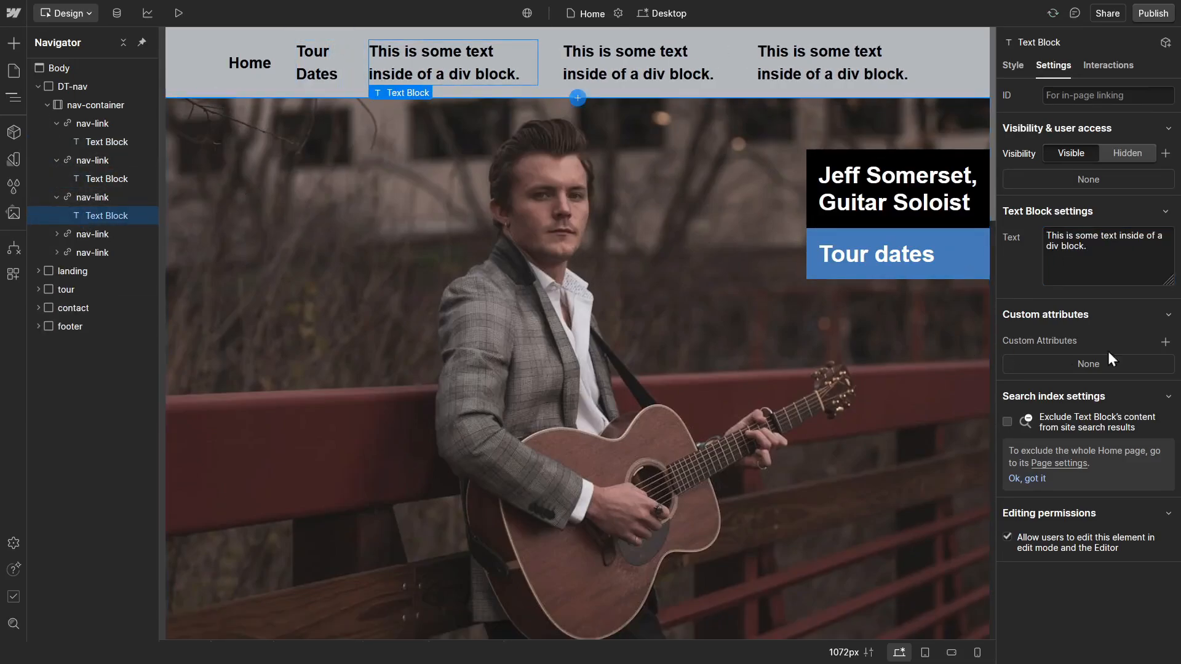
{"action": "triple_click", "coordinate": [1071, 246]}
{"action": "type", "text": "About/Blog"}
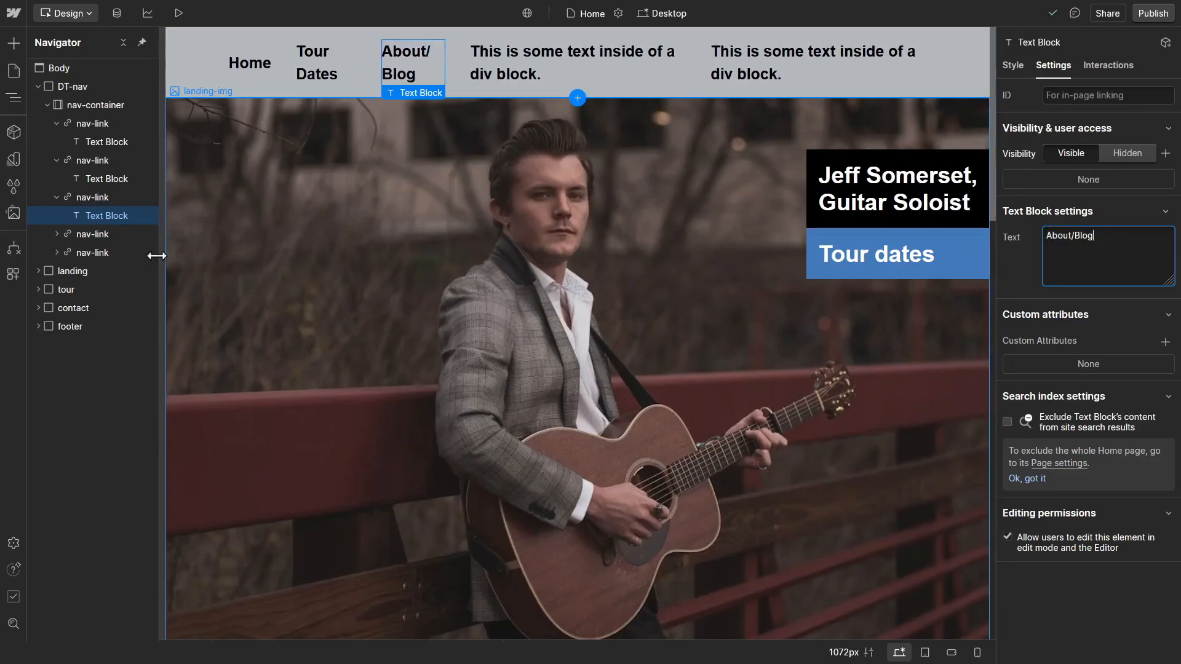
Change the text of the fourth nav-link's Text Block to "Music/Merch"
{"action": "left_click", "coordinate": [57, 235]}
{"action": "left_click", "coordinate": [107, 253]}
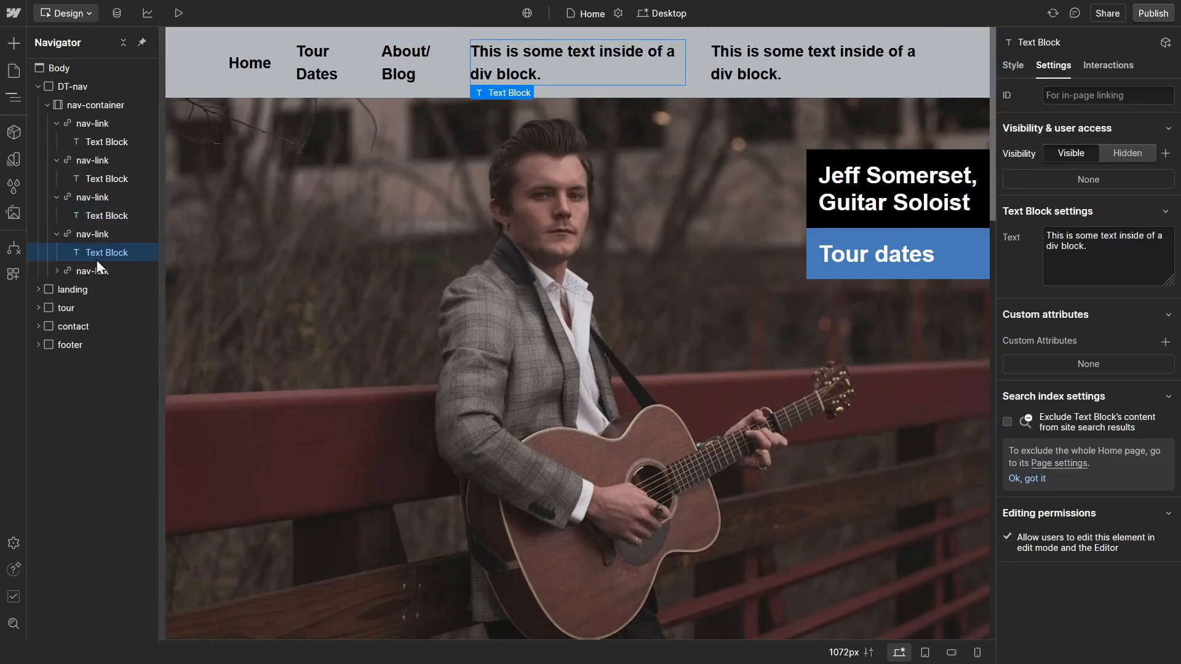
{"action": "triple_click", "coordinate": [1096, 255]}
{"action": "type", "text": "Music/Merch"}
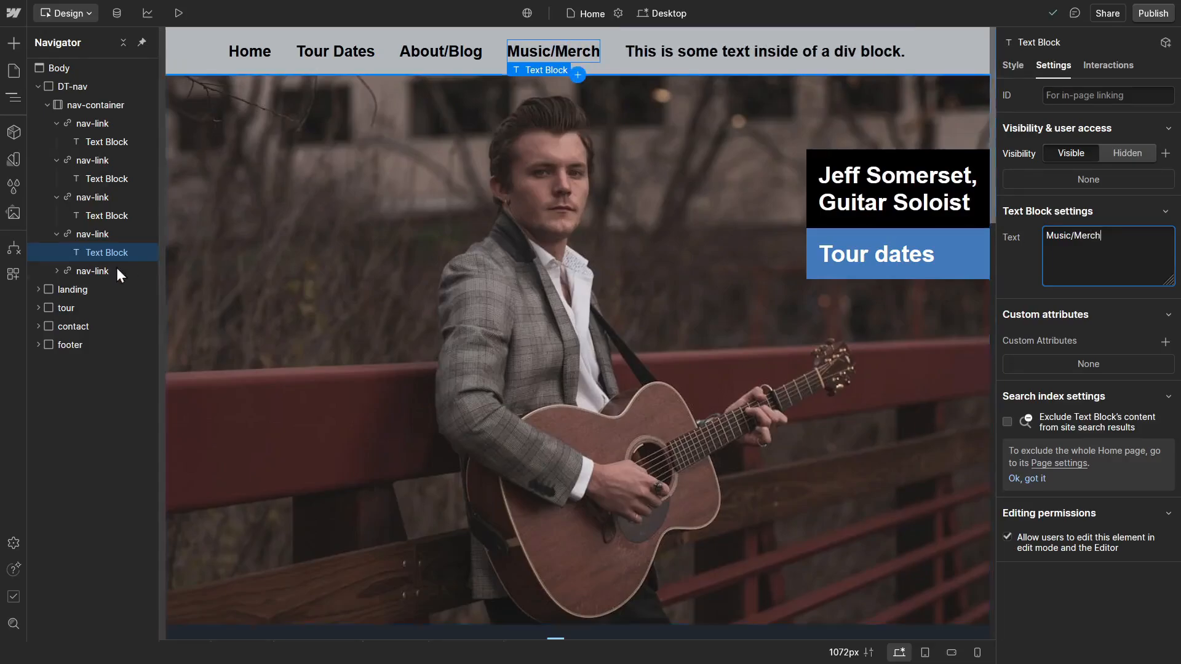
Change the text of the fifth nav-link's Text Block to "Contact" with a capital C
{"action": "left_click", "coordinate": [57, 271]}
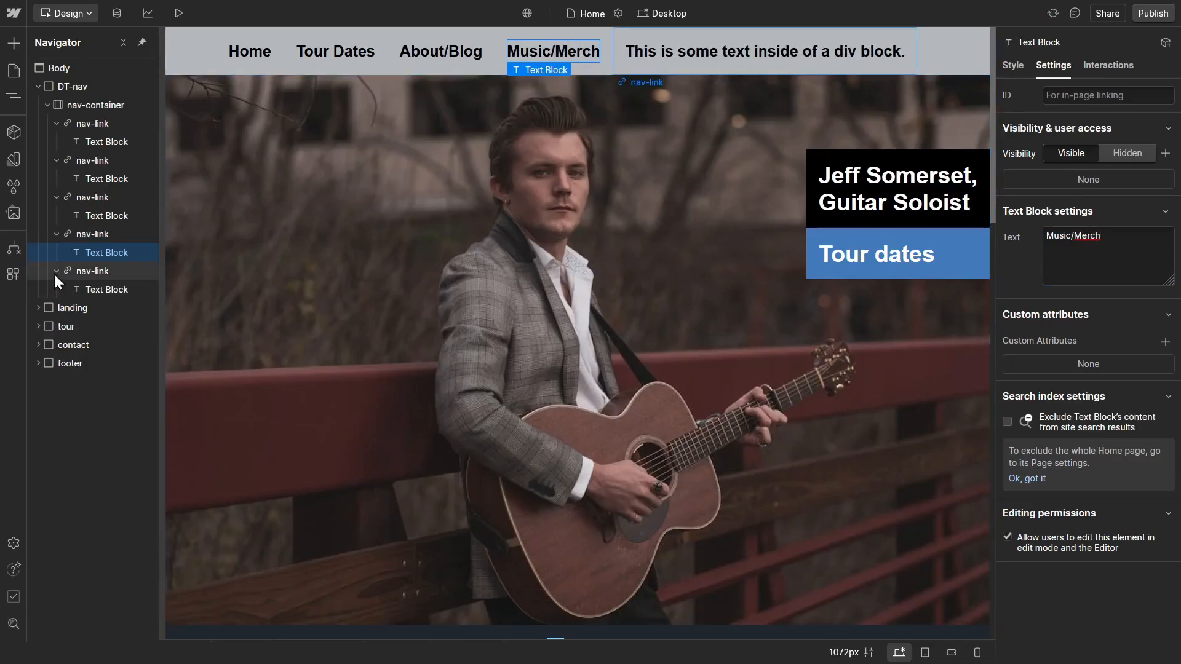
{"action": "left_click", "coordinate": [98, 290]}
{"action": "triple_click", "coordinate": [1096, 251]}
{"action": "type", "text": "contact"}
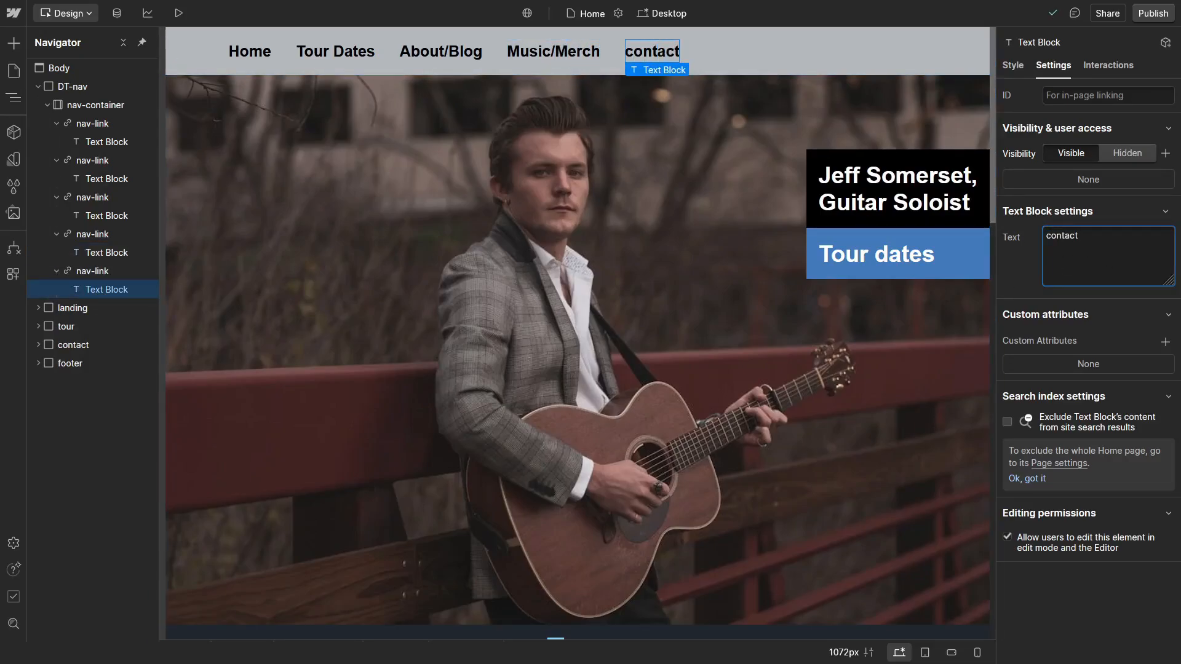
{"action": "key", "text": "Home"}
{"action": "key", "text": "shift+Right"}
{"action": "type", "text": "C"}
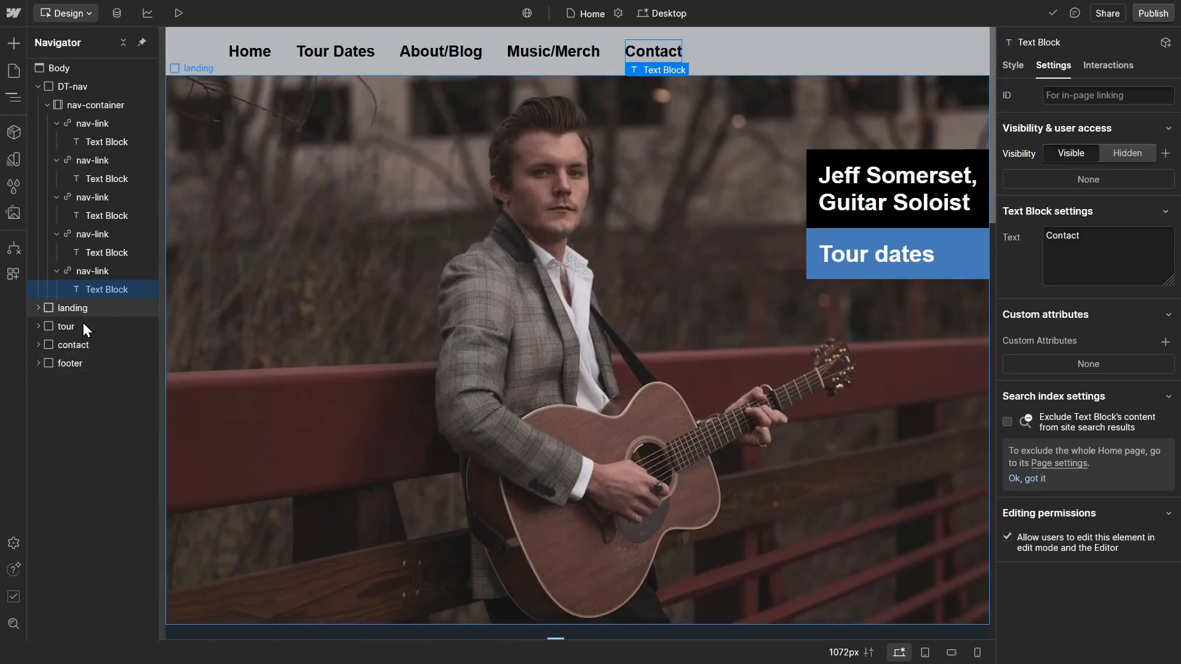
Collapse DT-nav, check the sections' ID settings, and give the landing section the in-page linking ID "home"
{"action": "left_click", "coordinate": [38, 86]}
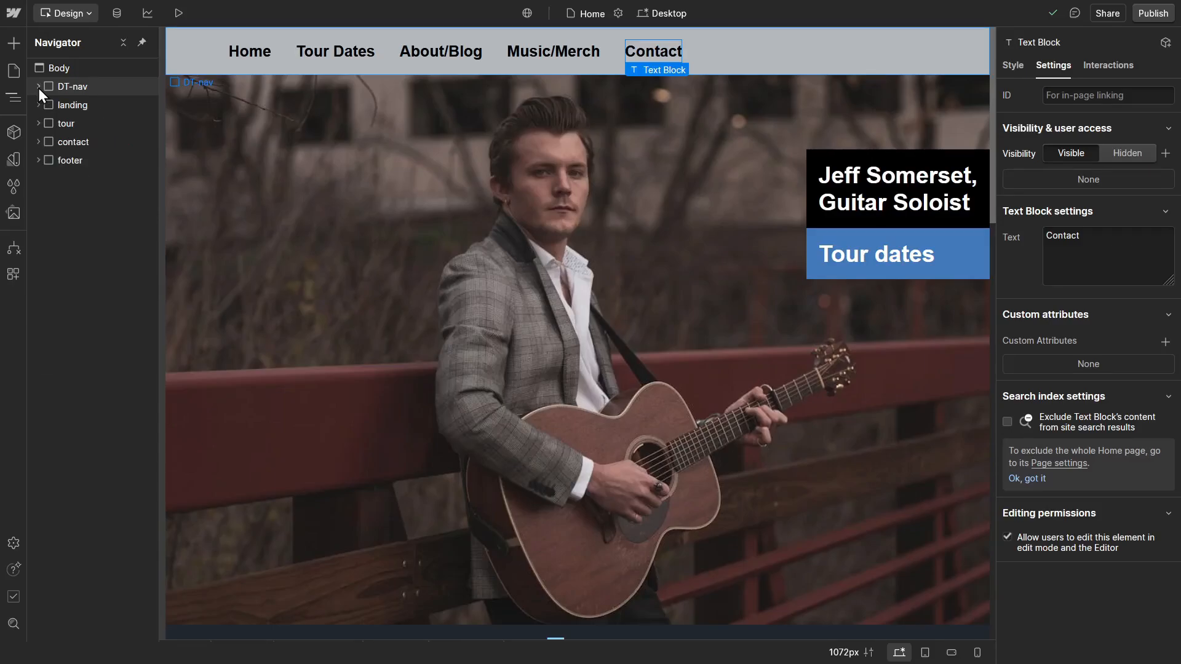
{"action": "left_click", "coordinate": [55, 107]}
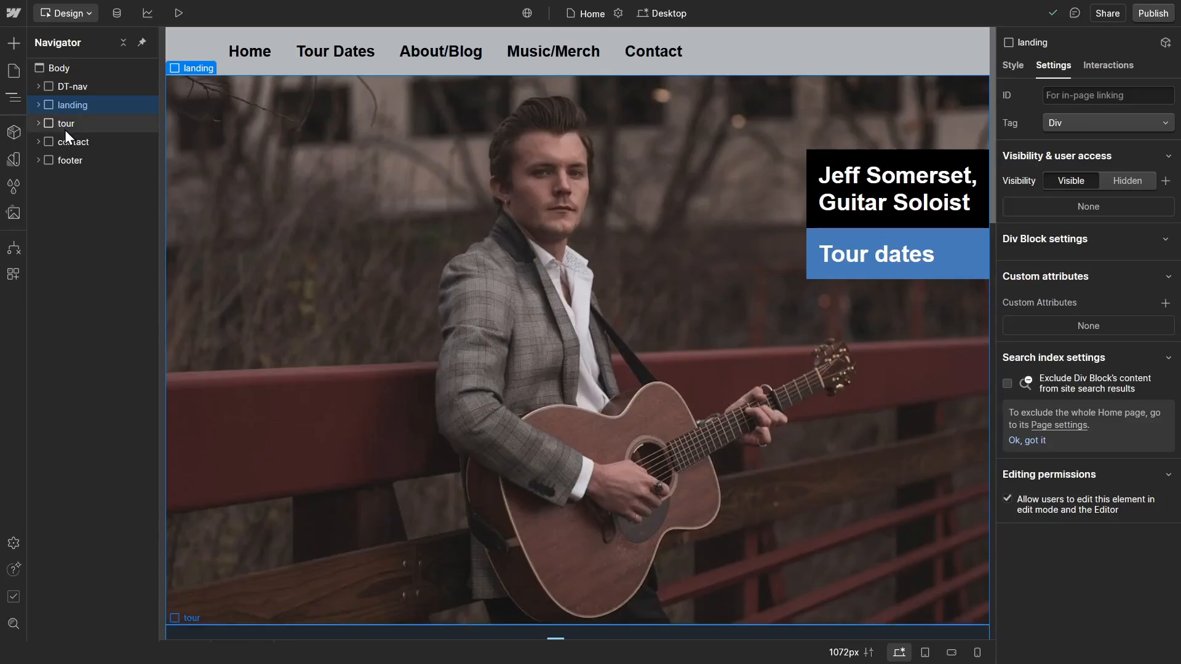
{"action": "left_click", "coordinate": [65, 130]}
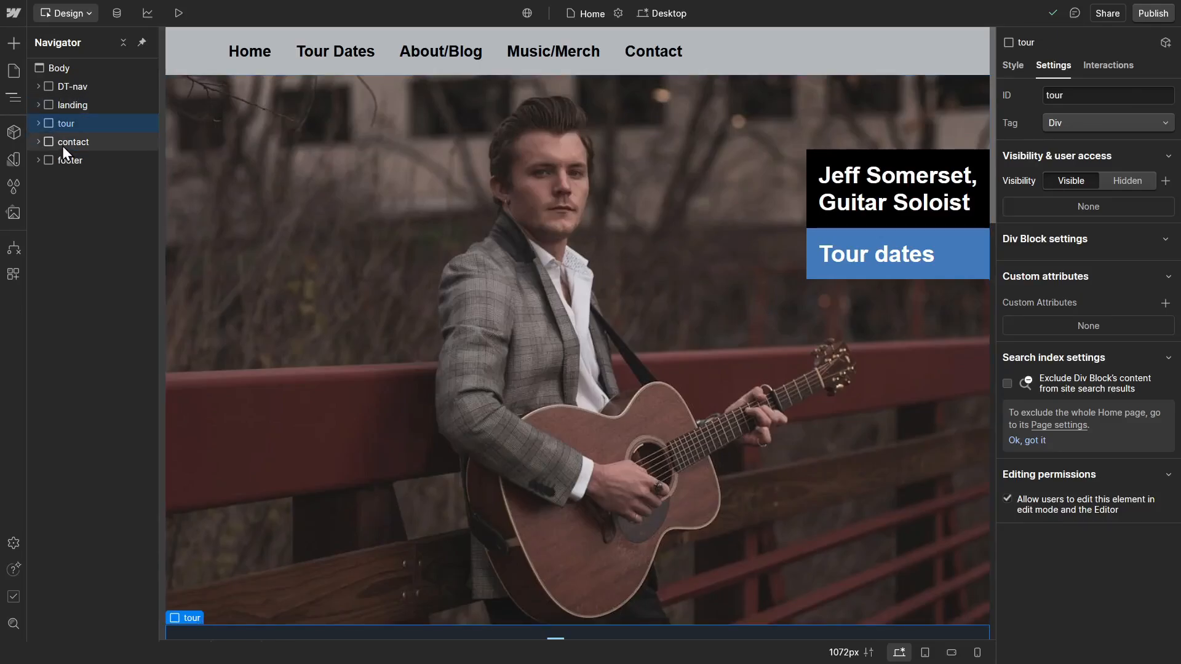
{"action": "left_click", "coordinate": [62, 144]}
{"action": "scroll", "coordinate": [466, 267], "scroll_direction": "up", "scroll_amount": 15}
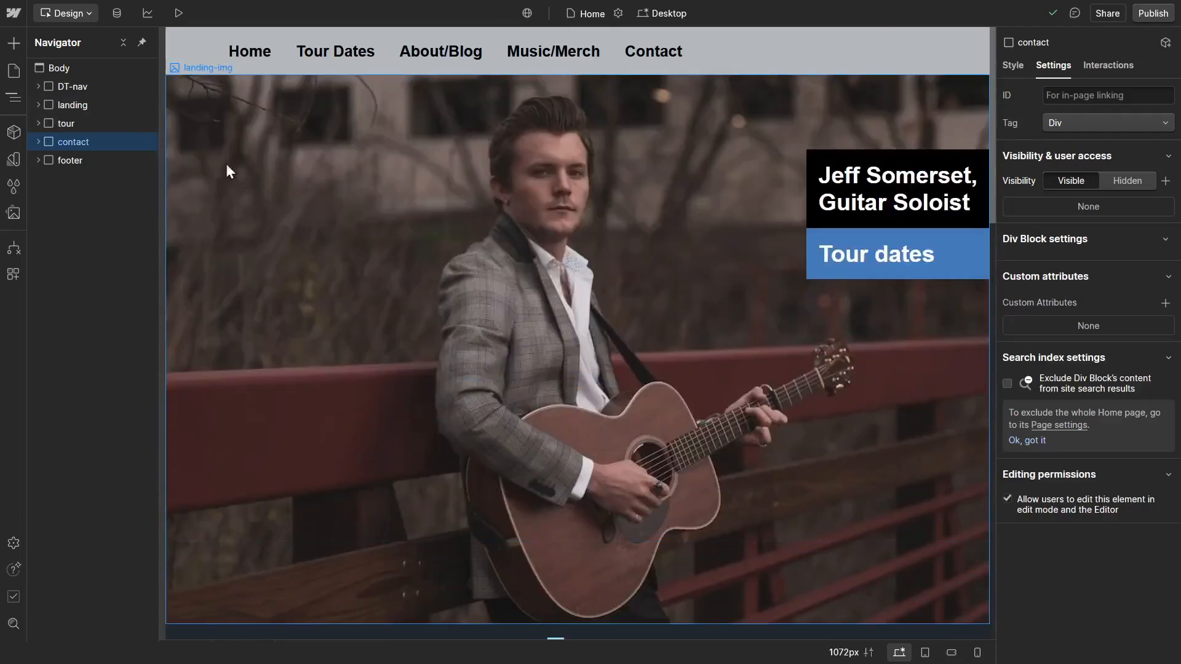
{"action": "left_click", "coordinate": [68, 106]}
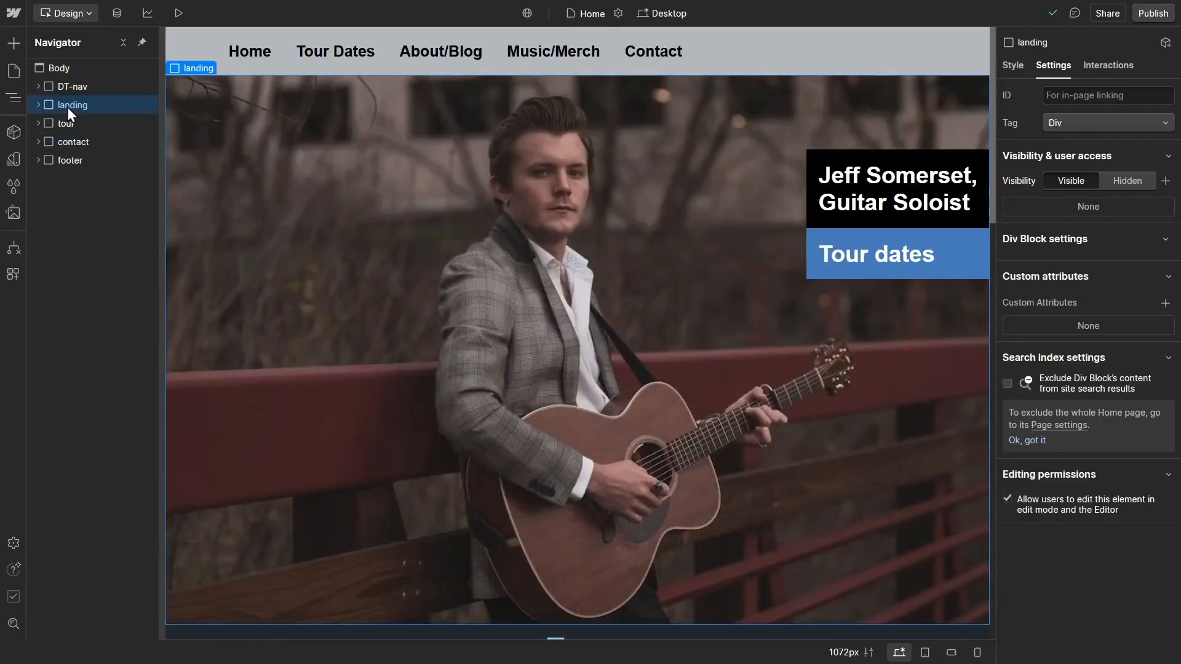
{"action": "left_click", "coordinate": [1013, 66]}
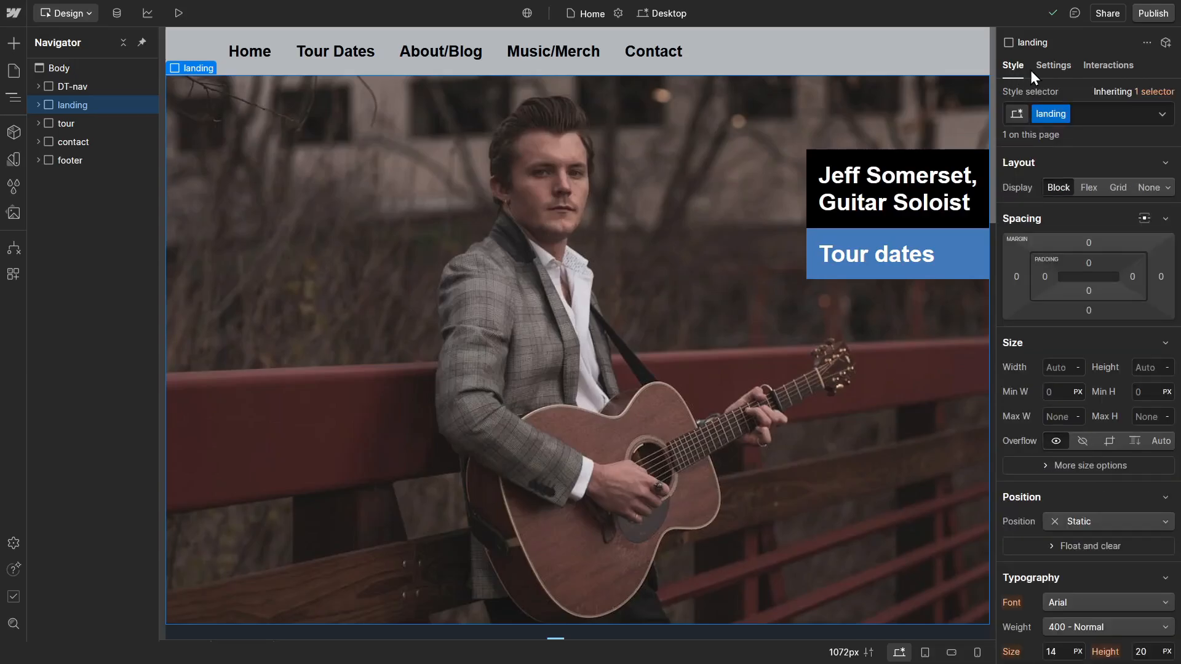
{"action": "left_click", "coordinate": [1051, 70]}
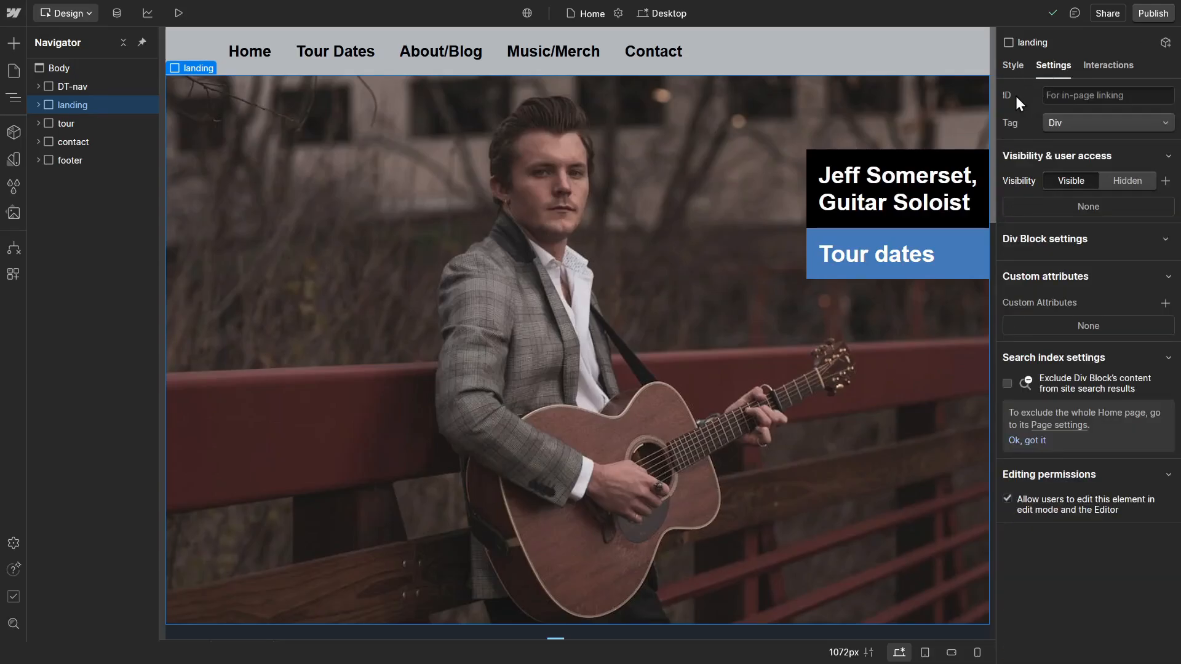
{"action": "left_click", "coordinate": [1062, 94]}
{"action": "type", "text": "home"}
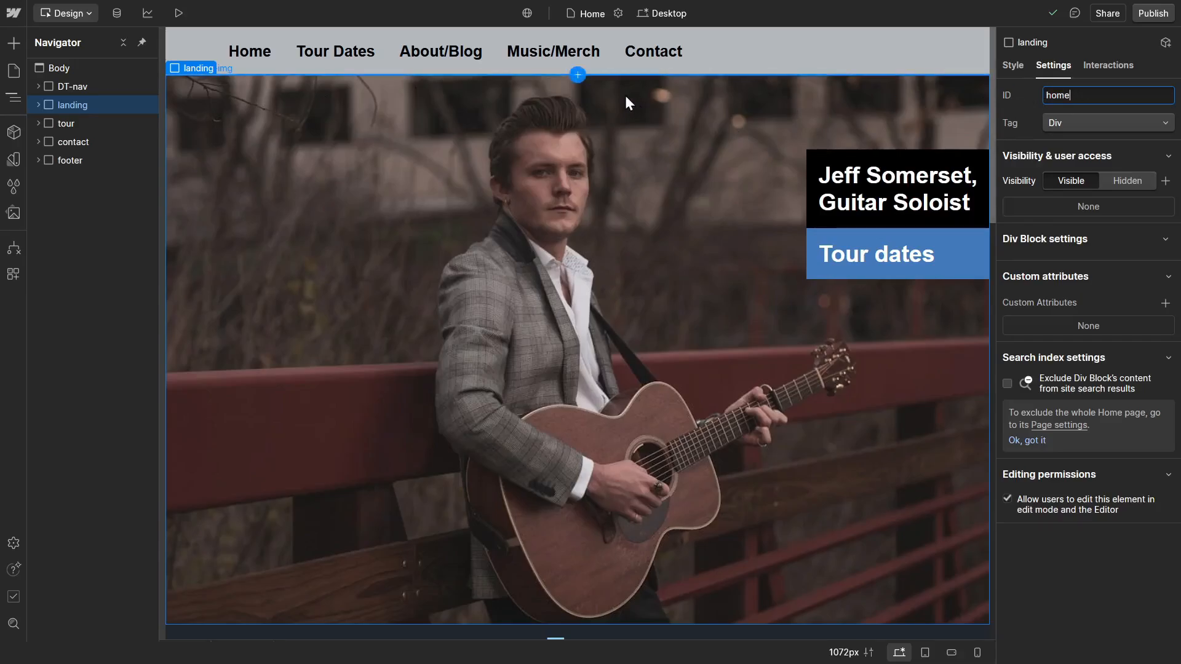
Check the tour section's ID and give the contact section the in-page linking ID "contact"
{"action": "left_click", "coordinate": [62, 130]}
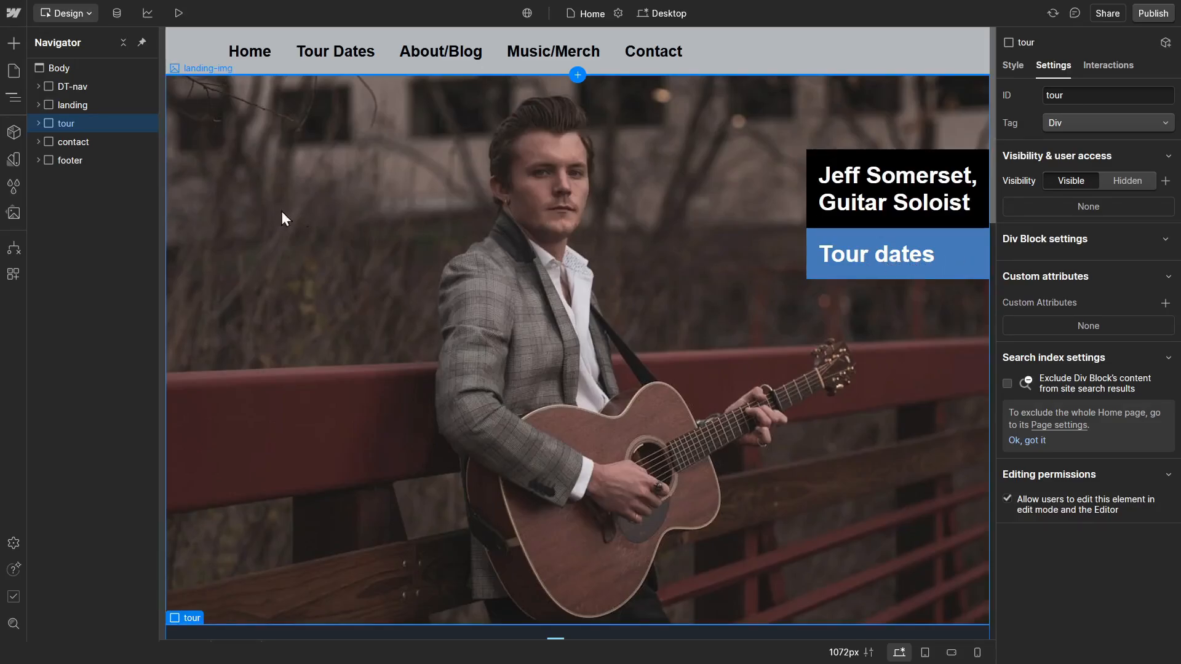
{"action": "left_click", "coordinate": [72, 149]}
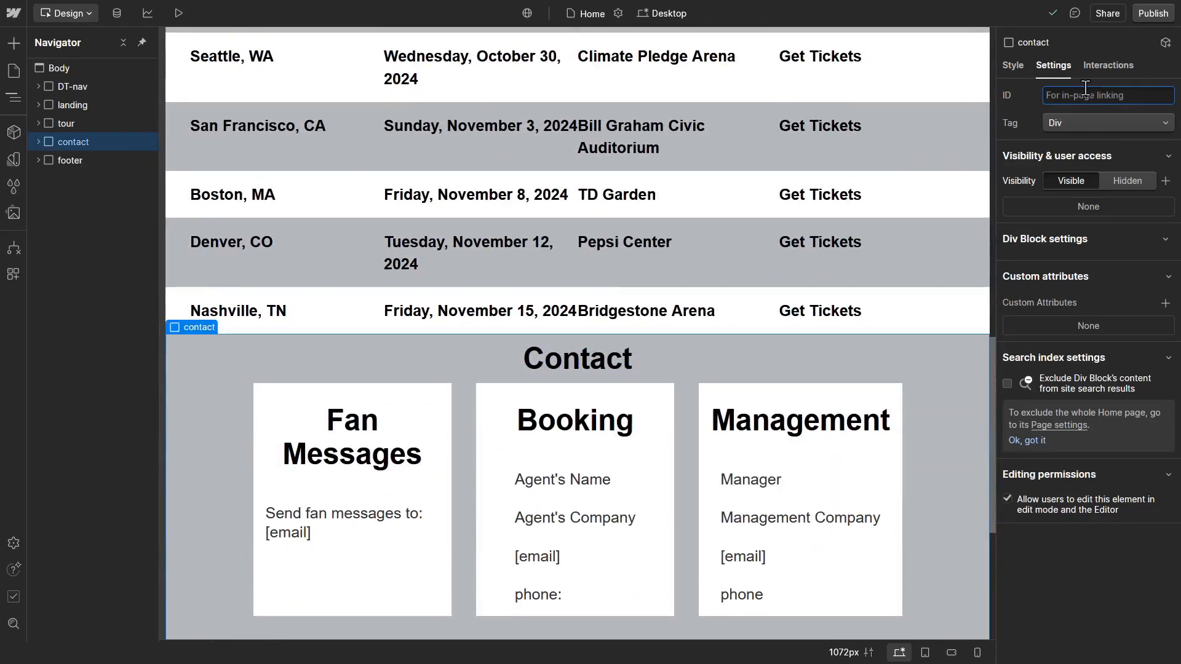
{"action": "left_click", "coordinate": [1092, 95]}
{"action": "type", "text": "contact"}
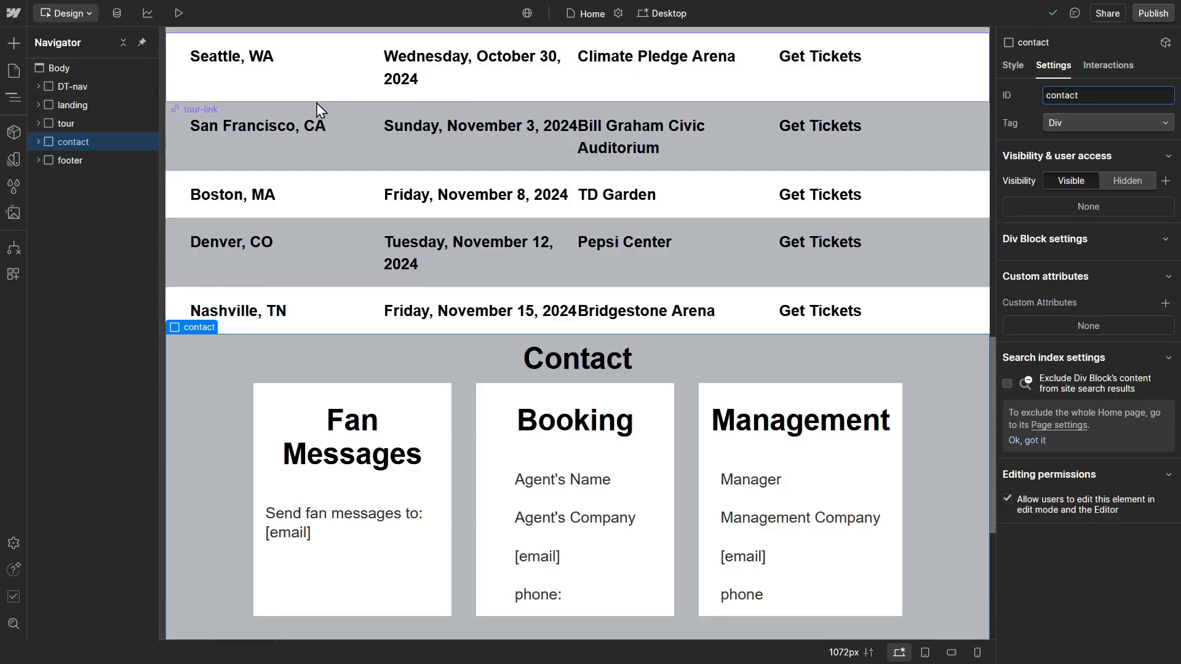
Give the footer section the in-page linking ID "footer"
{"action": "left_click", "coordinate": [104, 160]}
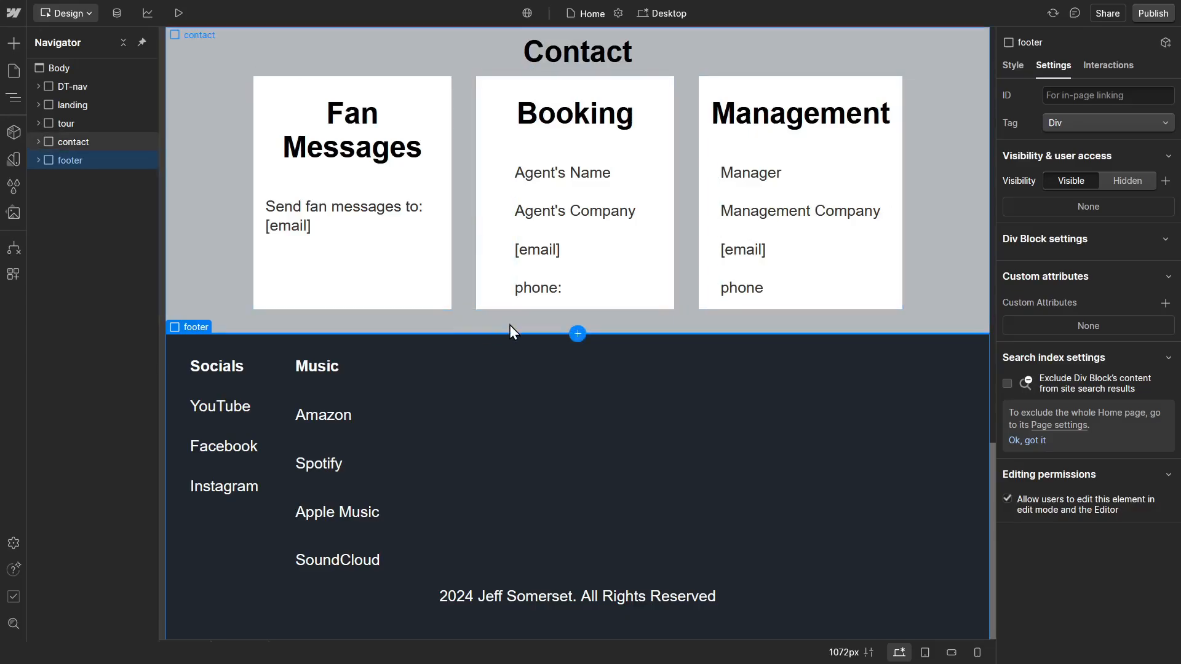
{"action": "left_click", "coordinate": [1070, 95]}
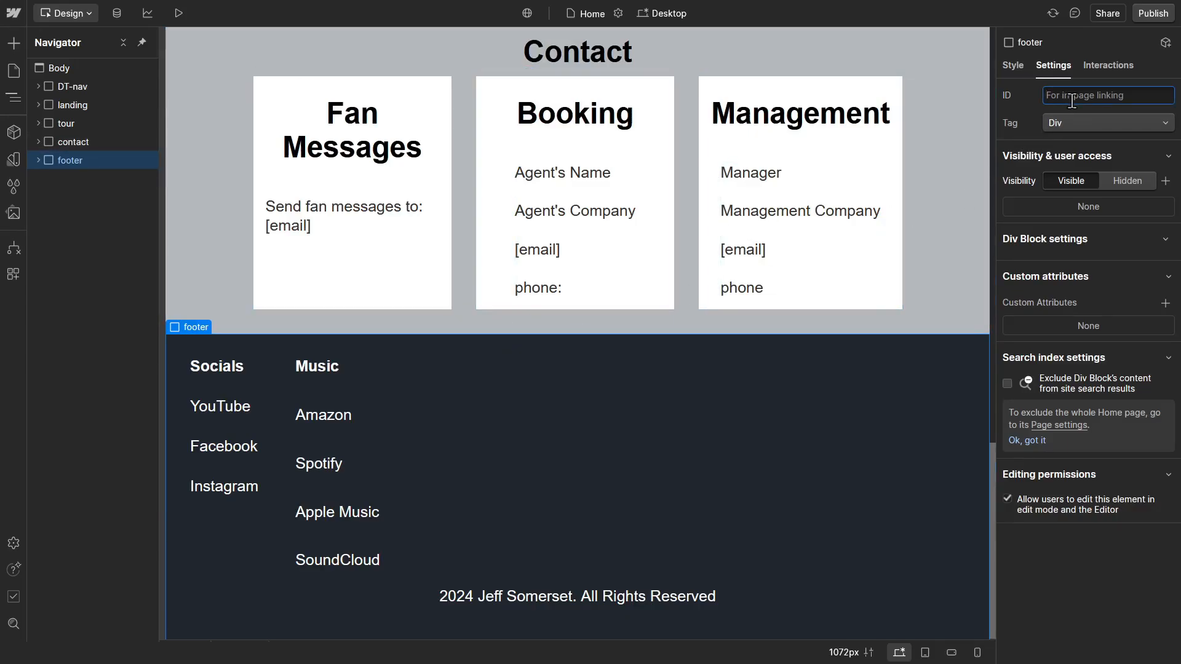
{"action": "type", "text": "footer"}
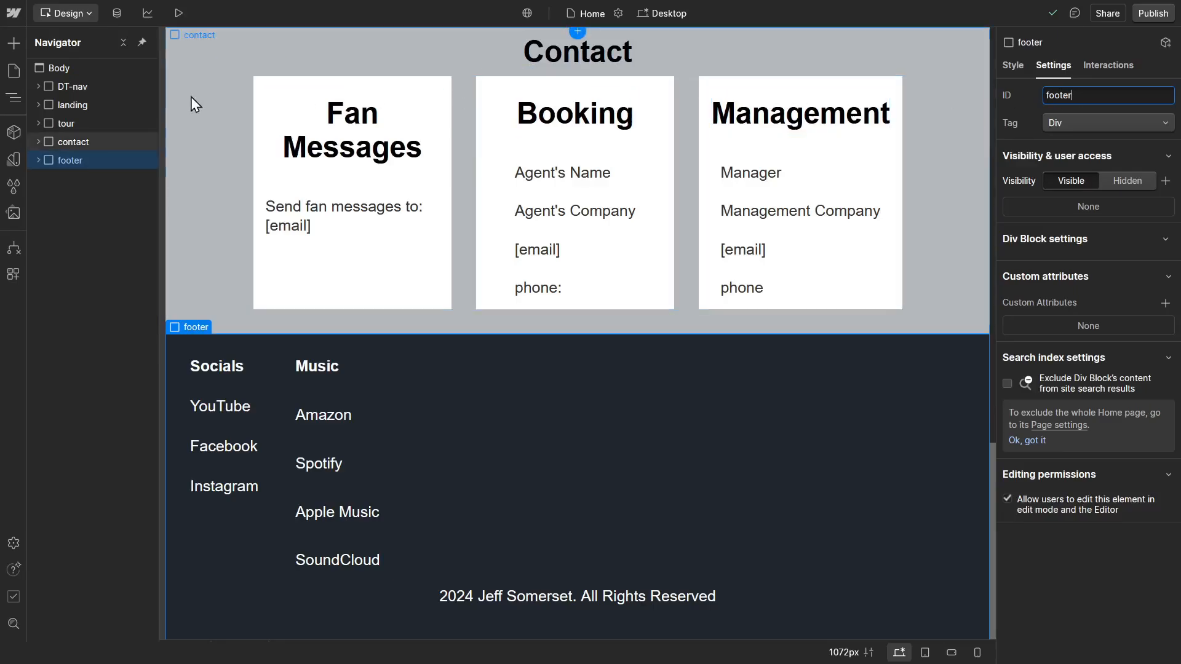
Set the link of the first nav-link in DT-nav, Home, to the Home page
{"action": "left_click", "coordinate": [91, 105]}
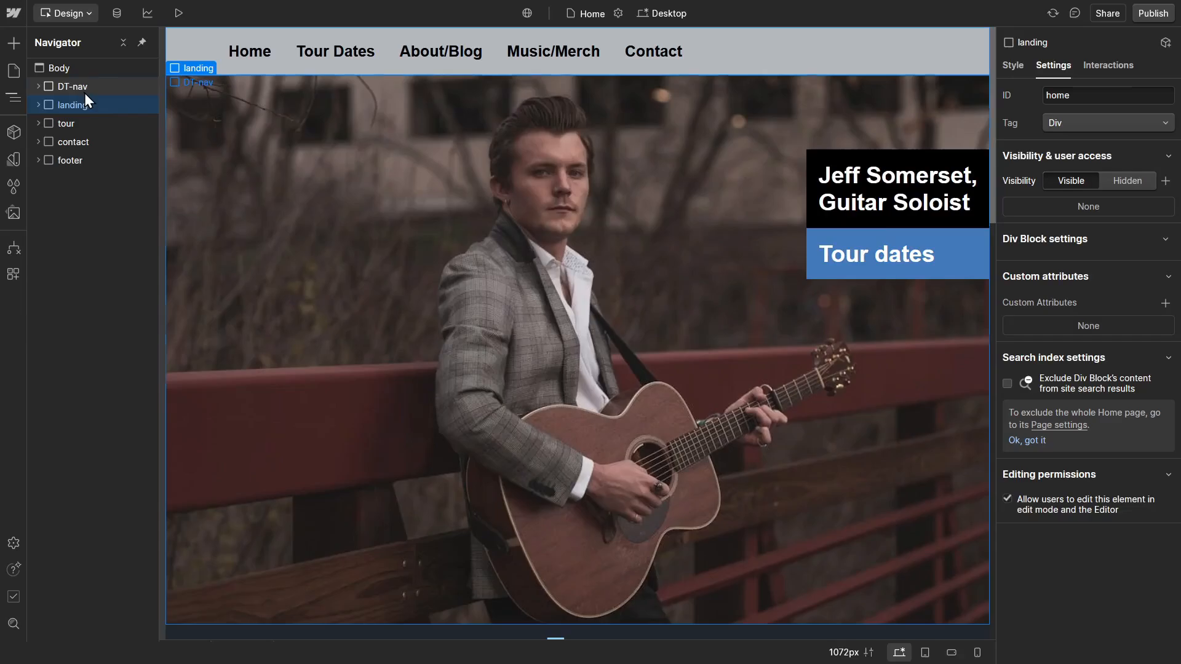
{"action": "left_click", "coordinate": [84, 93]}
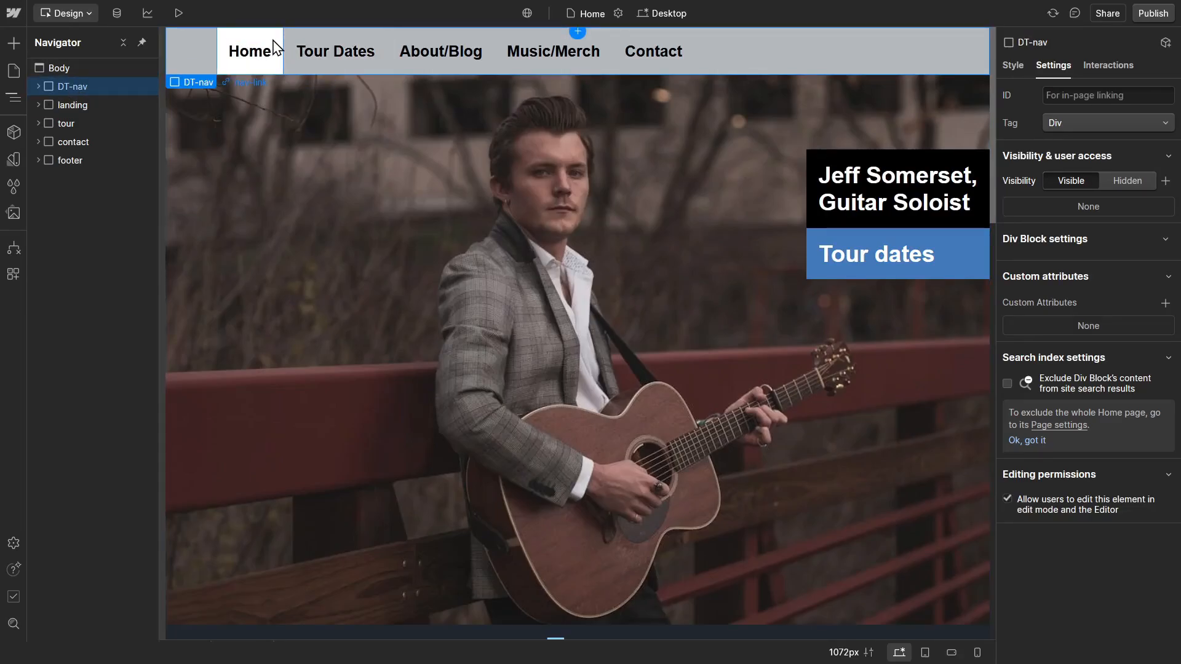
{"action": "left_click", "coordinate": [39, 86]}
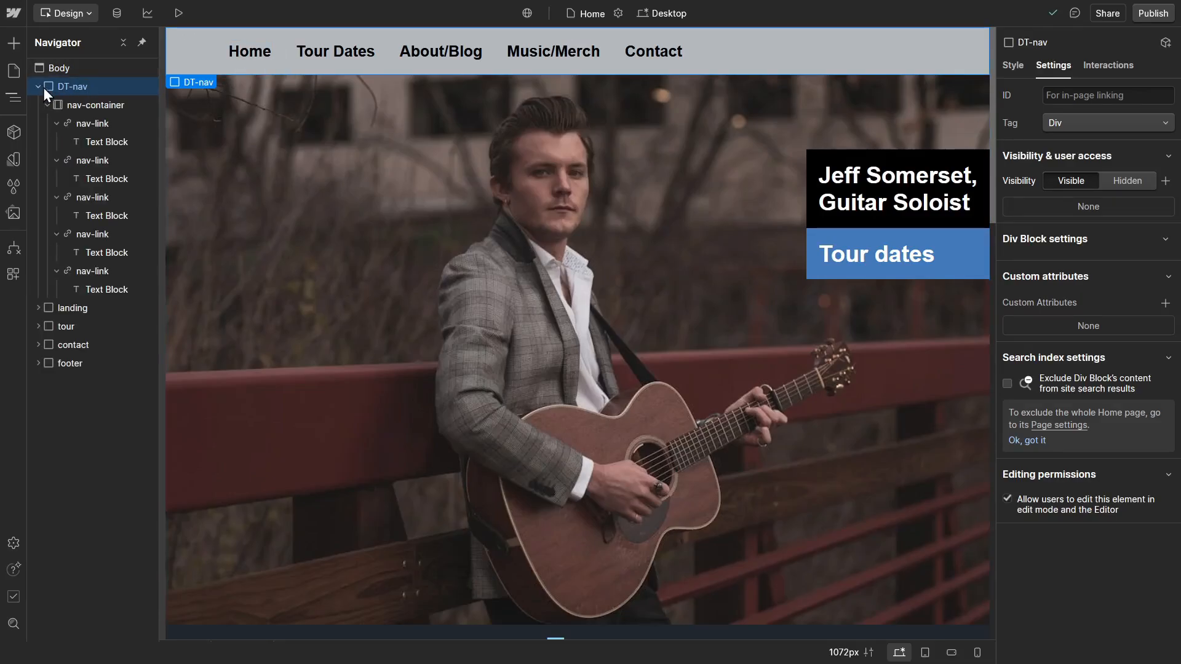
{"action": "left_click", "coordinate": [94, 129]}
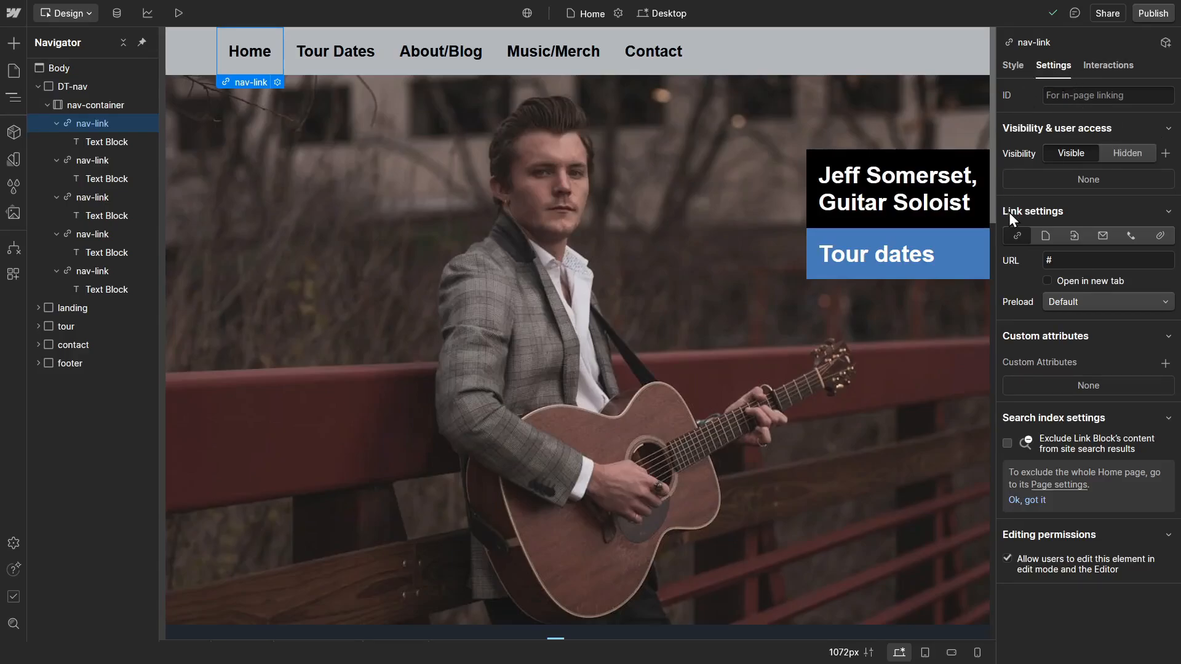
{"action": "left_click", "coordinate": [1039, 235]}
{"action": "left_click", "coordinate": [1075, 261]}
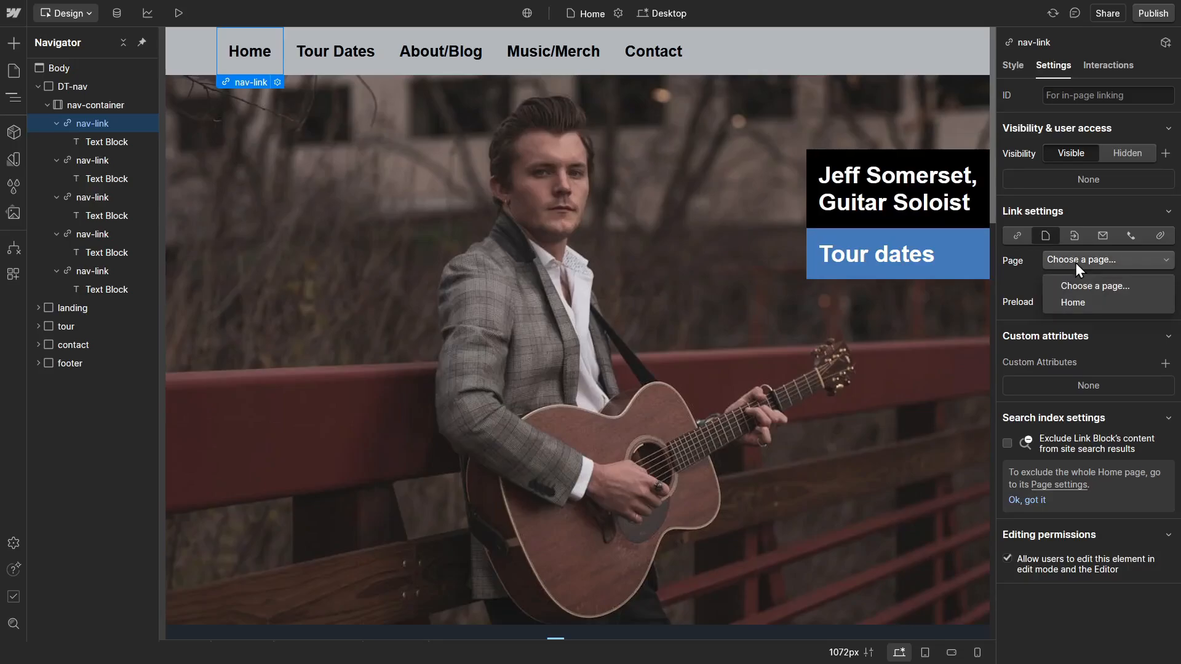
{"action": "left_click", "coordinate": [1073, 302]}
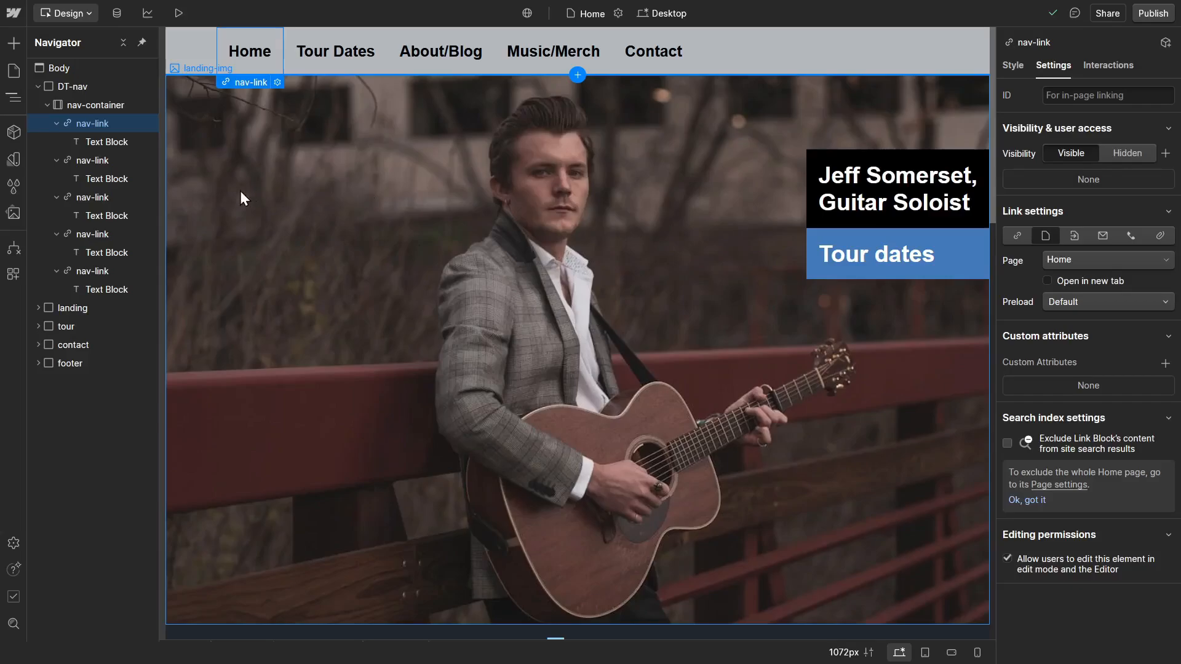
Review the site's list of pages and publish the site to its webflow.io staging domain
{"action": "left_click", "coordinate": [17, 77]}
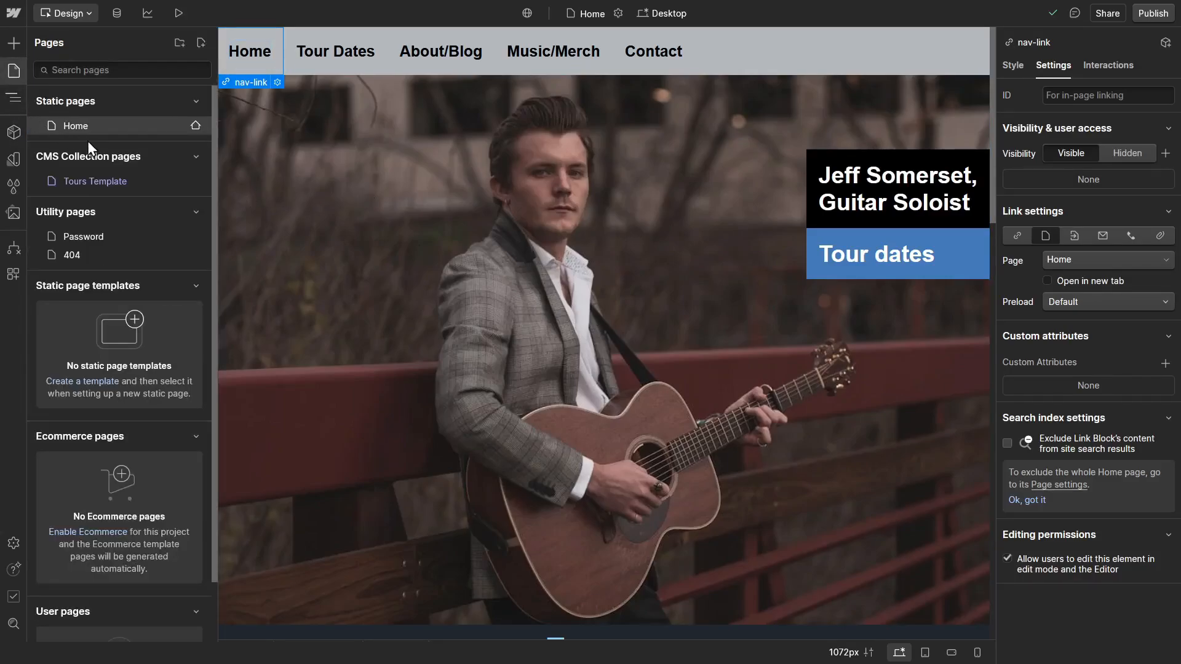
{"action": "left_click", "coordinate": [11, 100]}
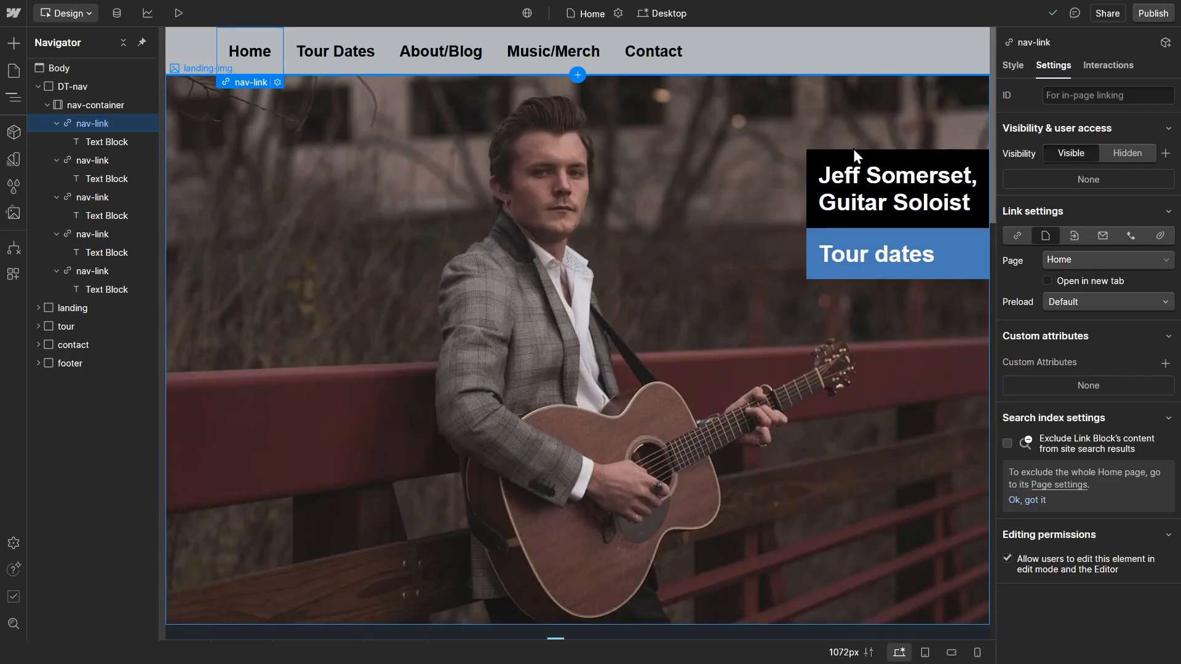
{"action": "left_click", "coordinate": [1154, 19]}
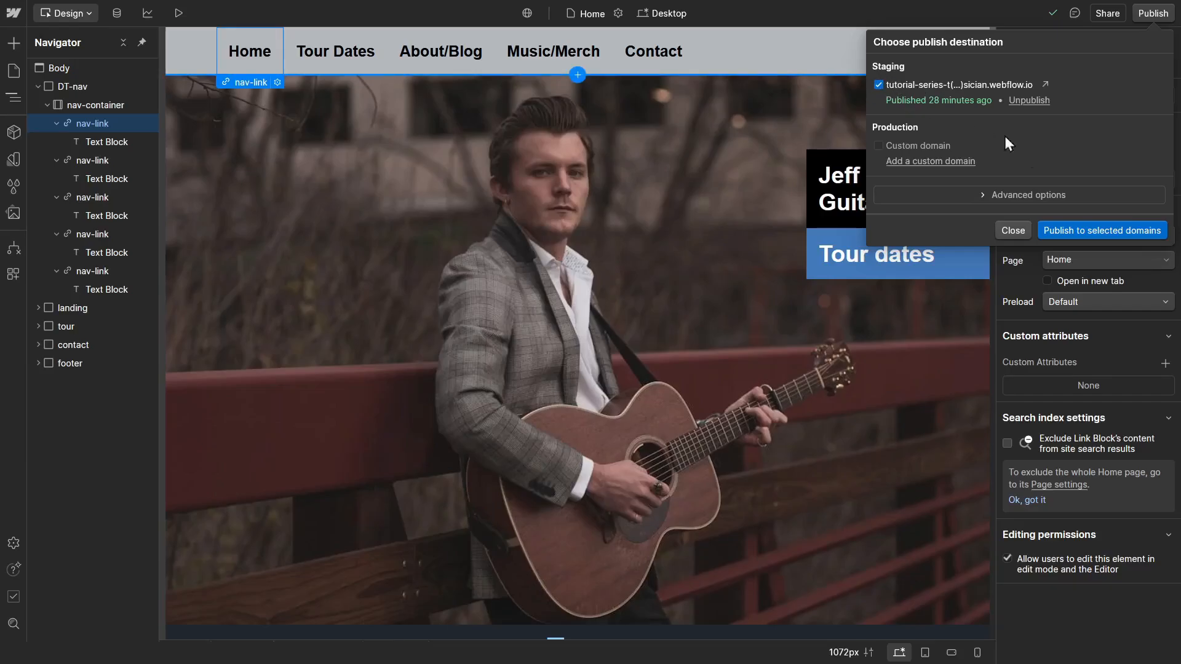
{"action": "left_click", "coordinate": [1060, 230]}
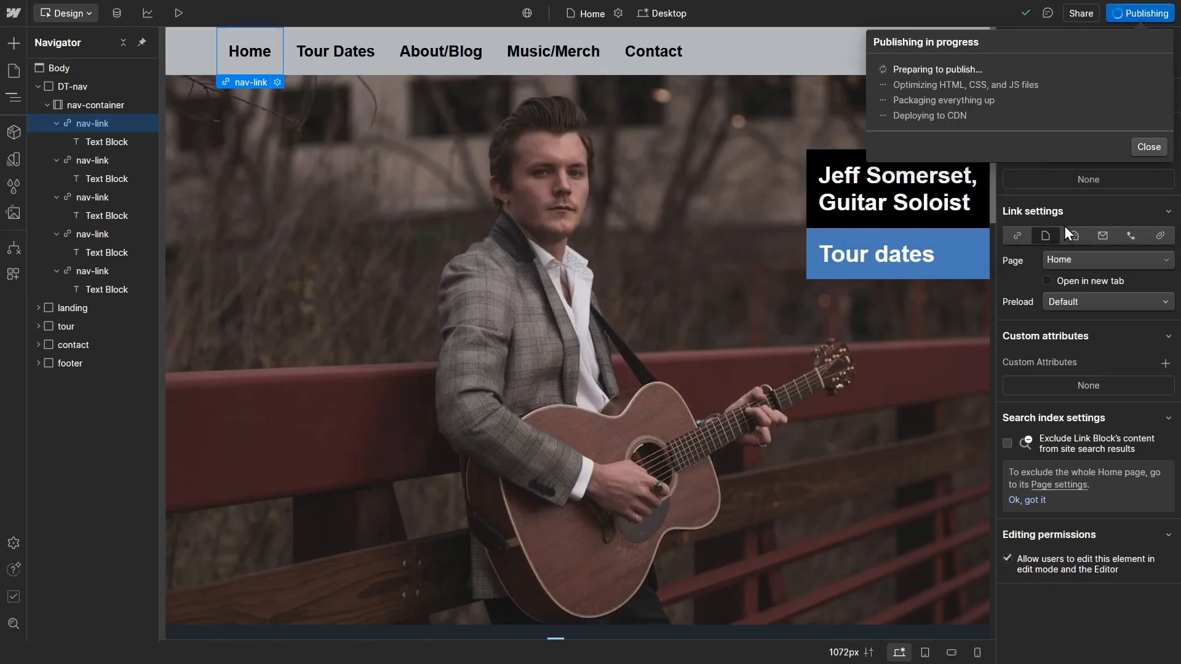
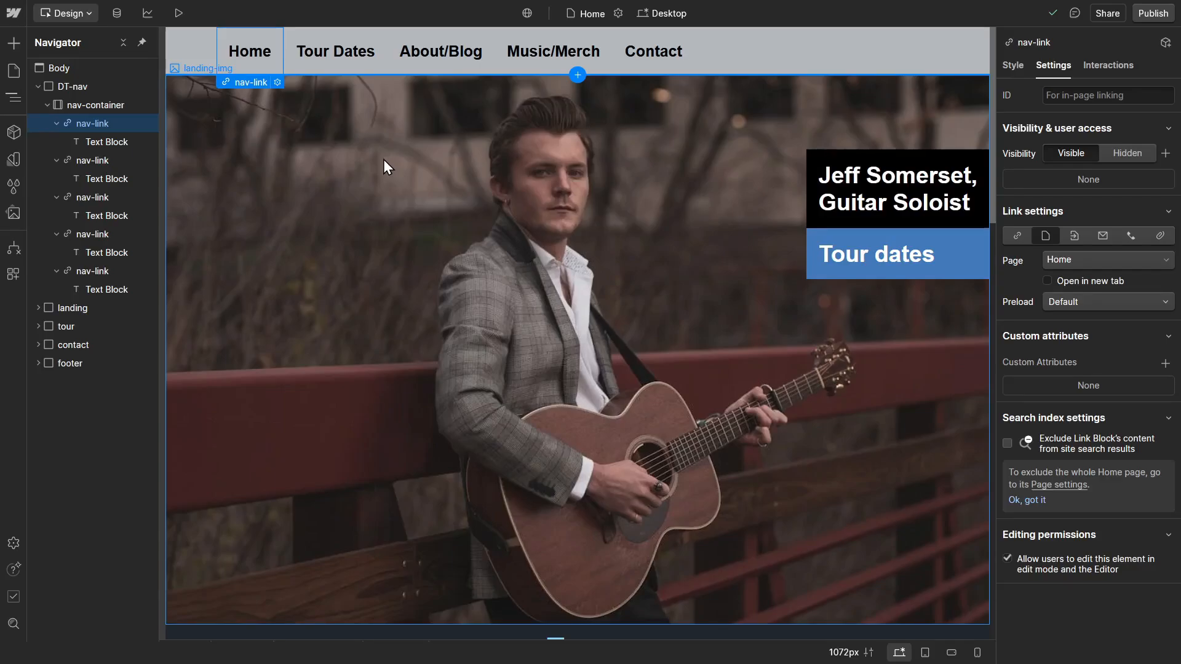
Set the Tour Dates nav-link's URL to the copied webflow.io site address ending in "/#tour", leaving it to open in the same tab
{"action": "left_click", "coordinate": [377, 46]}
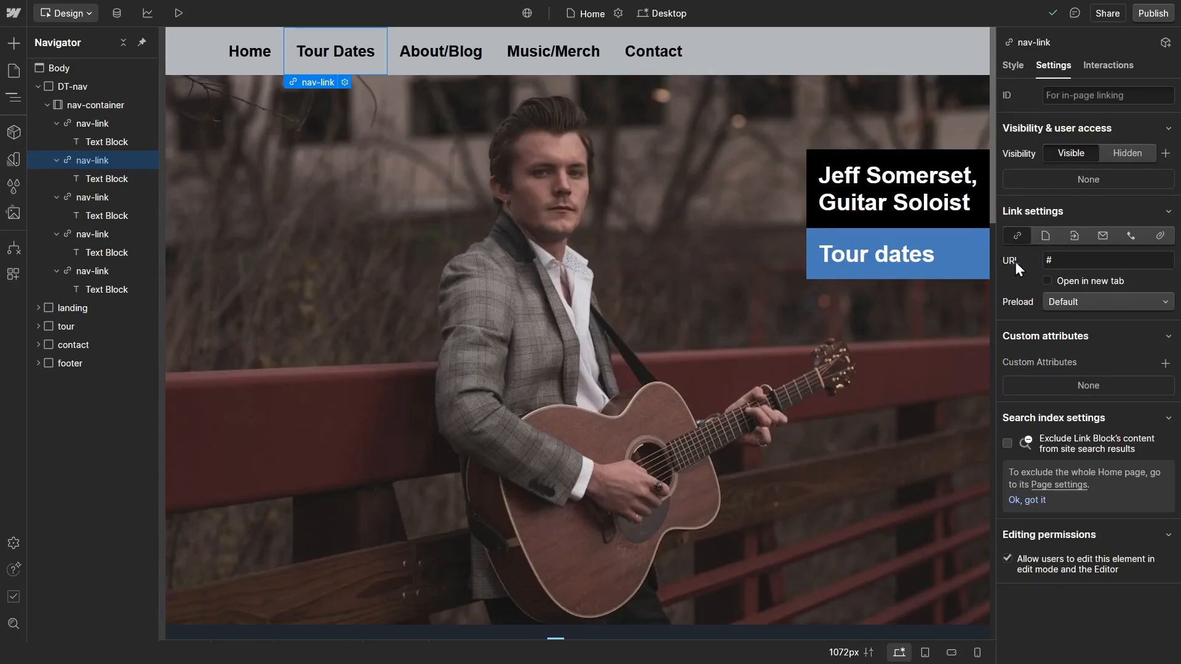
{"action": "left_click", "coordinate": [1077, 261]}
{"action": "key", "text": "Return"}
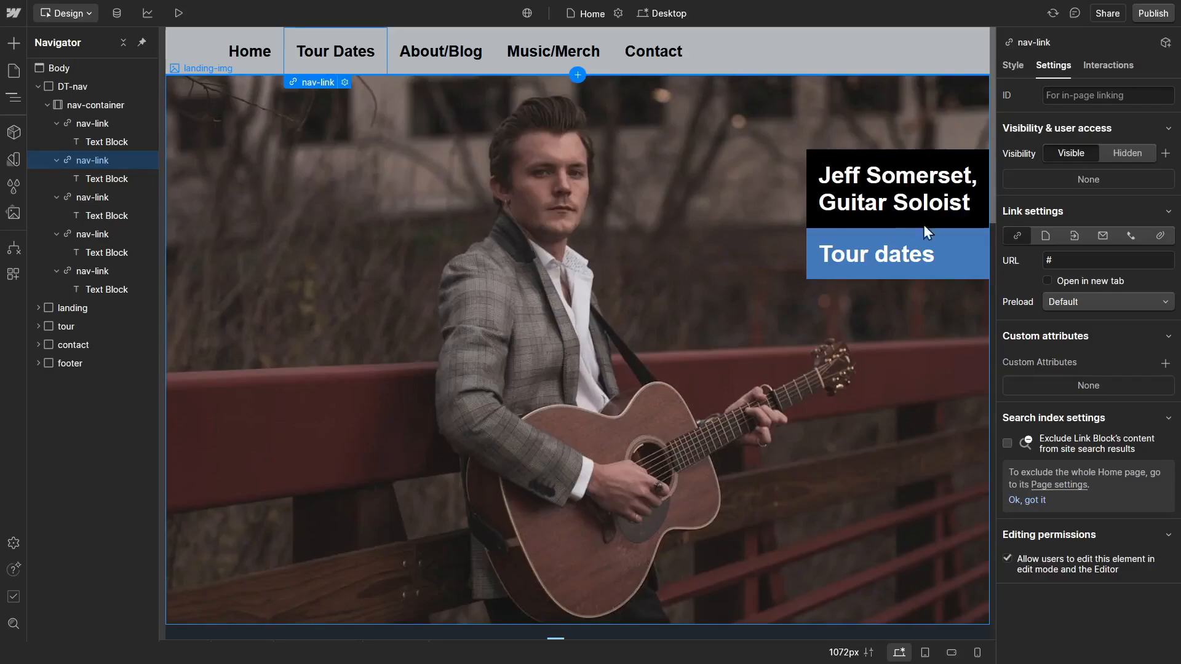
{"action": "left_click", "coordinate": [1063, 258]}
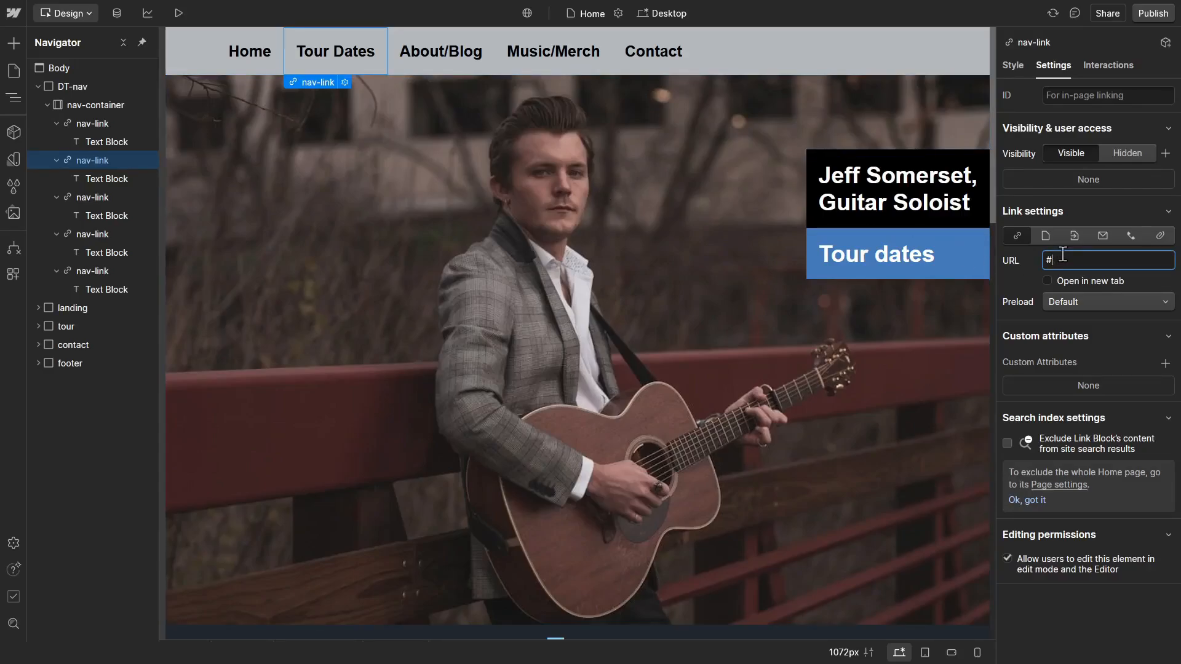
{"action": "key", "text": "BackSpace"}
{"action": "key", "text": "ctrl+v"}
{"action": "left_click", "coordinate": [1048, 281]}
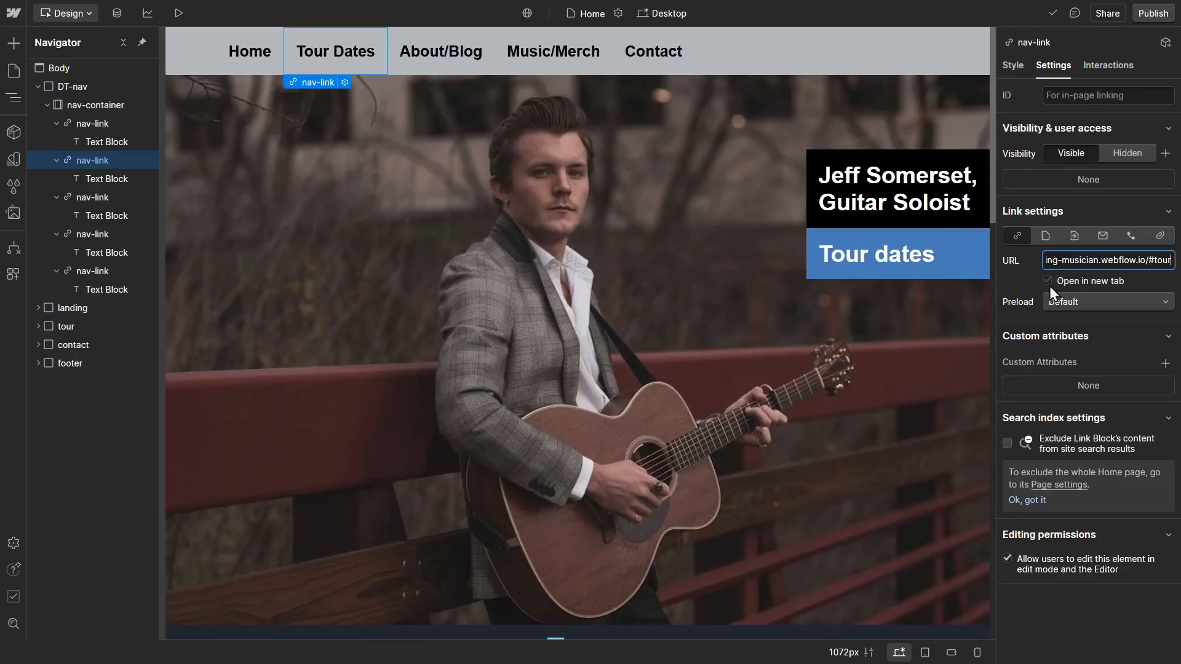
{"action": "left_click", "coordinate": [1086, 282]}
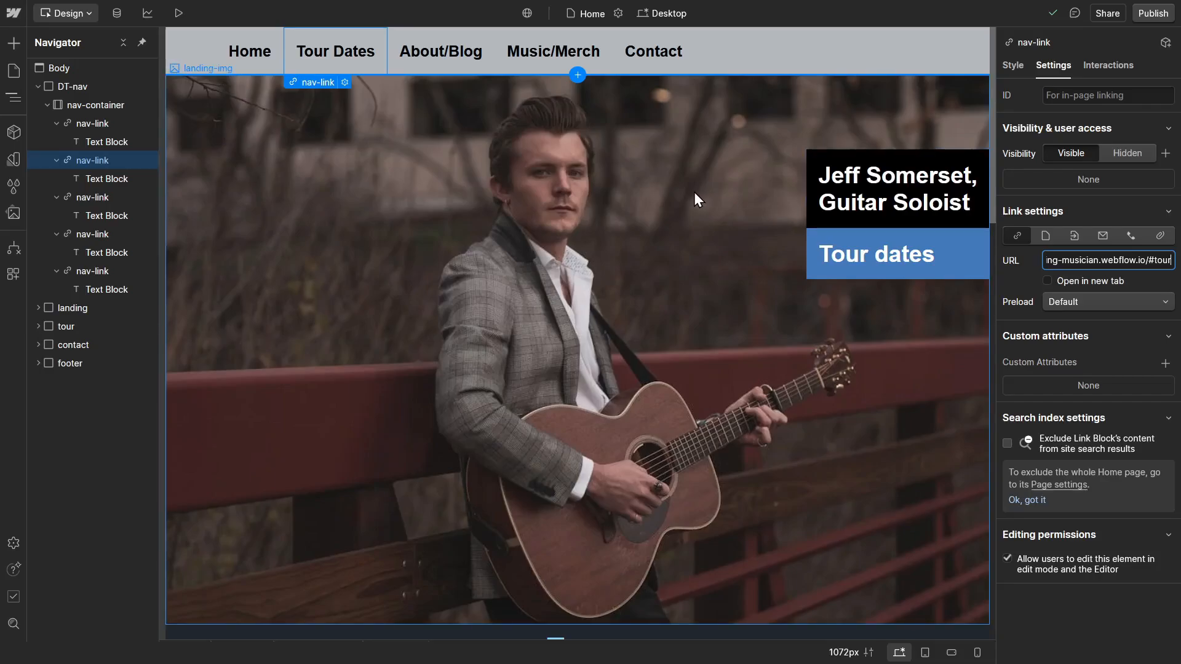
Set the Contact nav-link's URL to the copied webflow.io site address ending in "/#contact"
{"action": "left_click", "coordinate": [680, 46]}
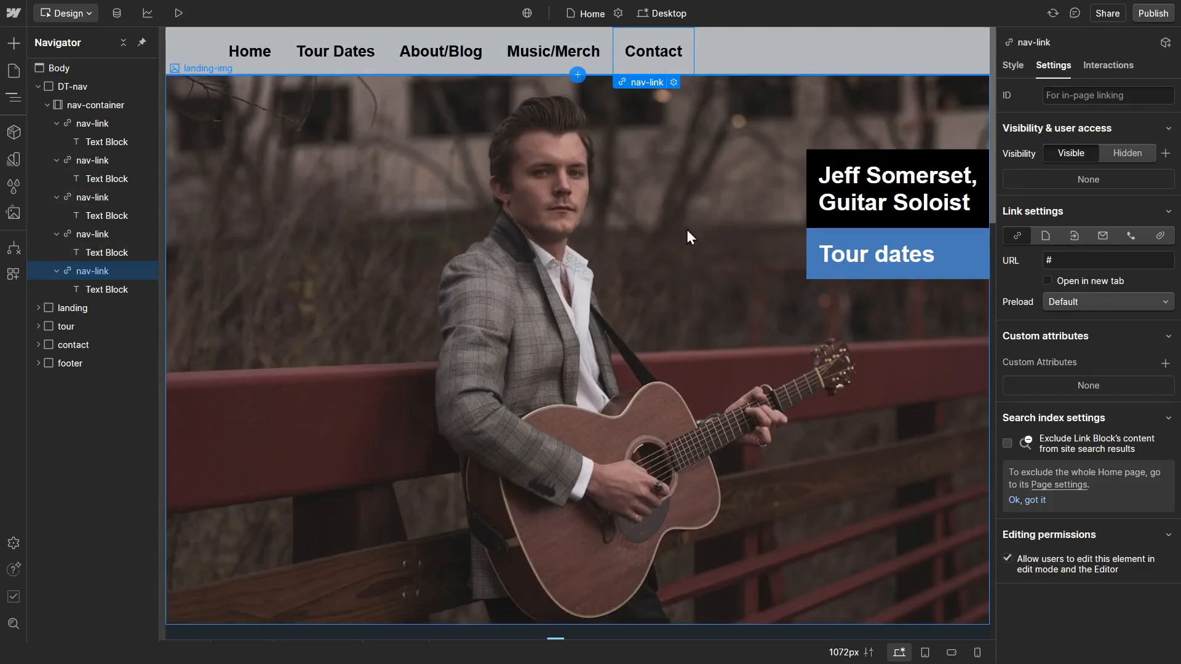
{"action": "left_click", "coordinate": [1105, 260]}
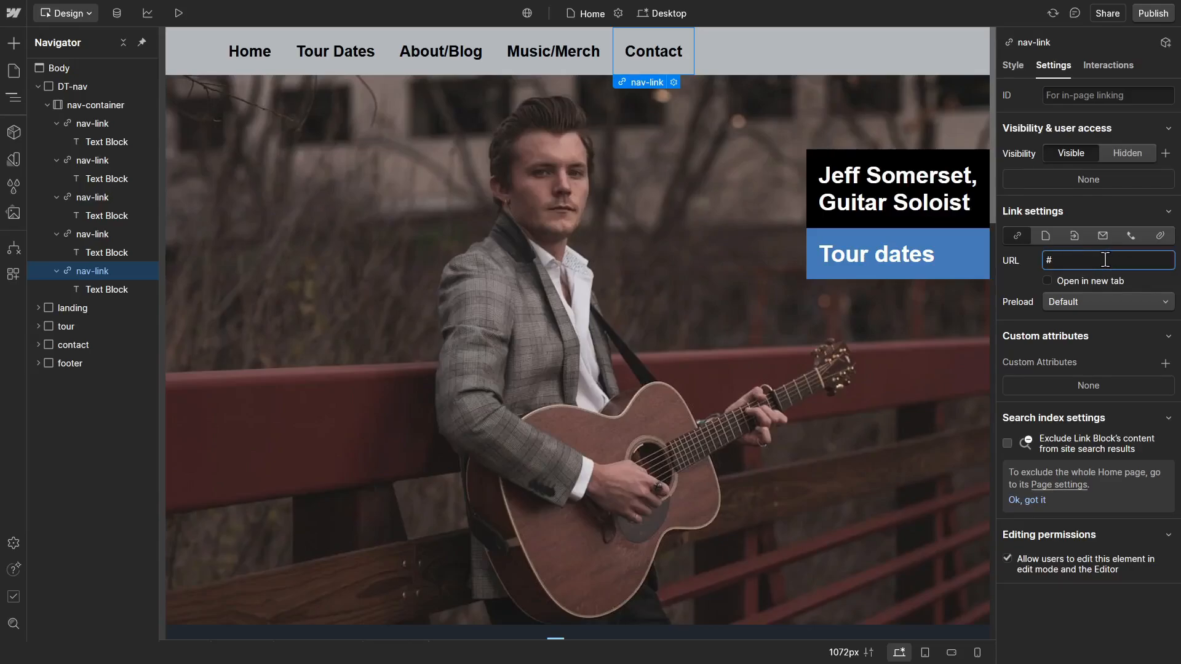
{"action": "key", "text": "ctrl+v"}
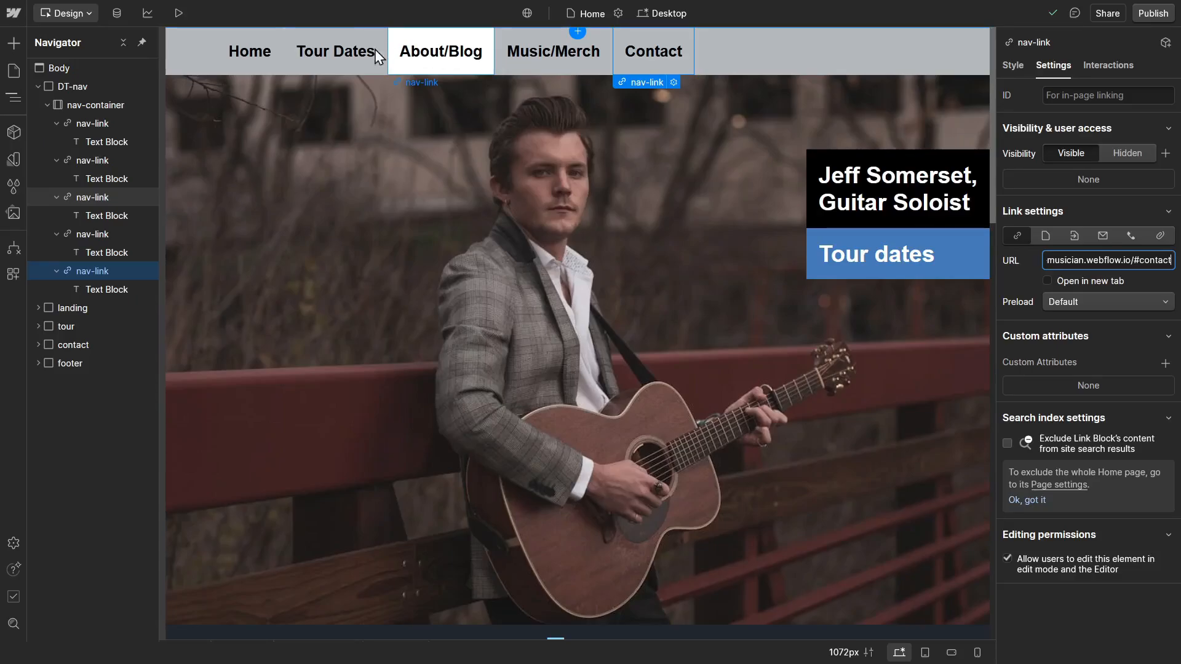
Review the link settings of the Home, Tour Dates, About/Blog, Music/Merch and Contact nav-links in turn
{"action": "left_click", "coordinate": [275, 46]}
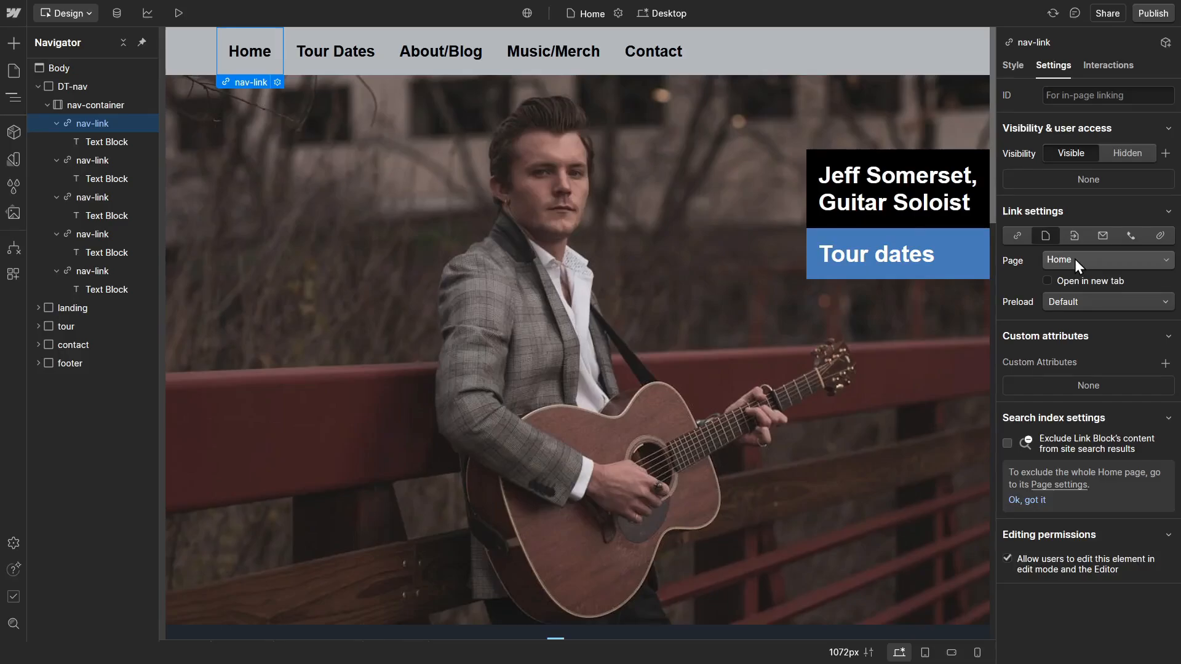
{"action": "left_click", "coordinate": [369, 50]}
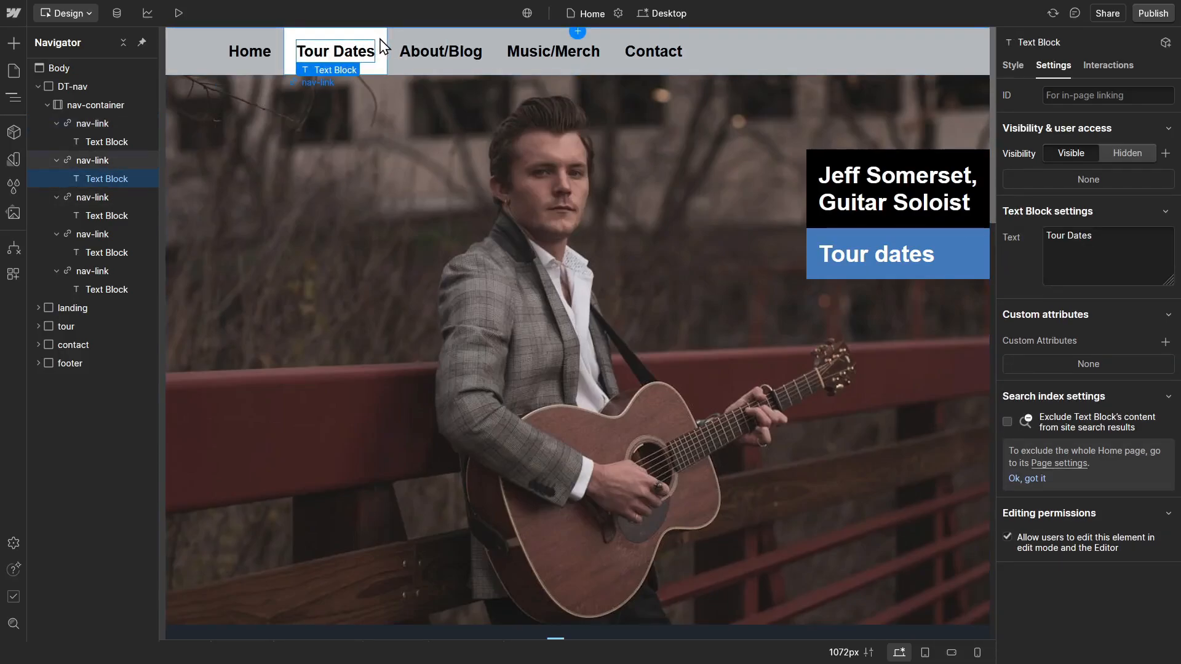
{"action": "left_click", "coordinate": [382, 47]}
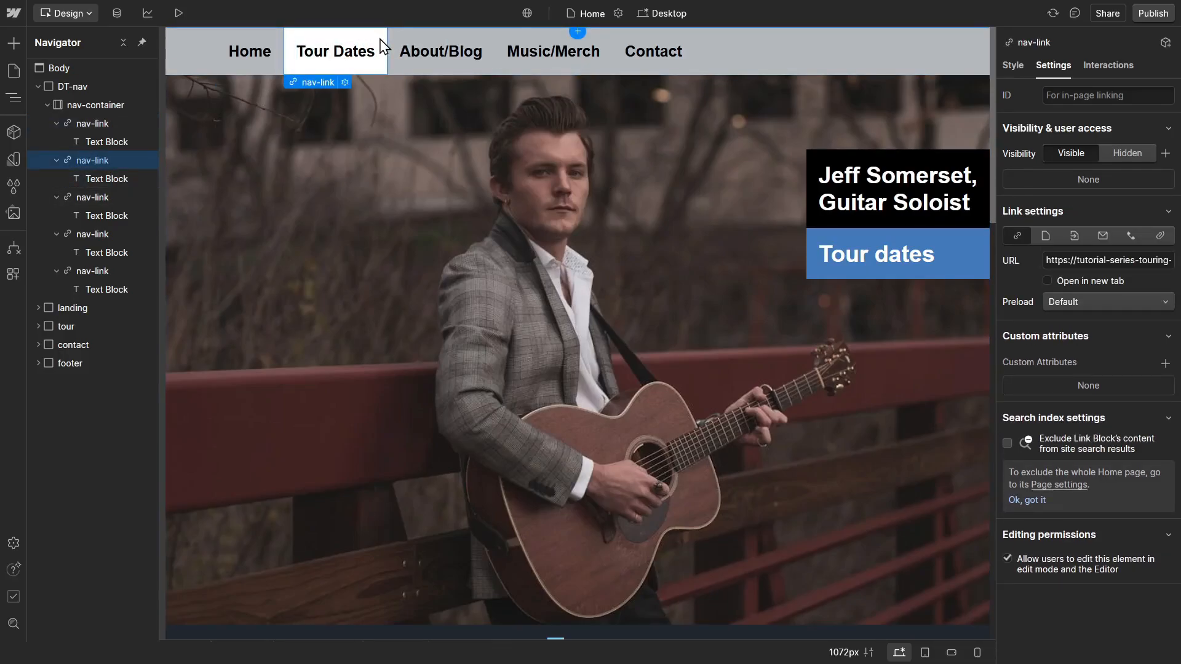
{"action": "left_click", "coordinate": [479, 44]}
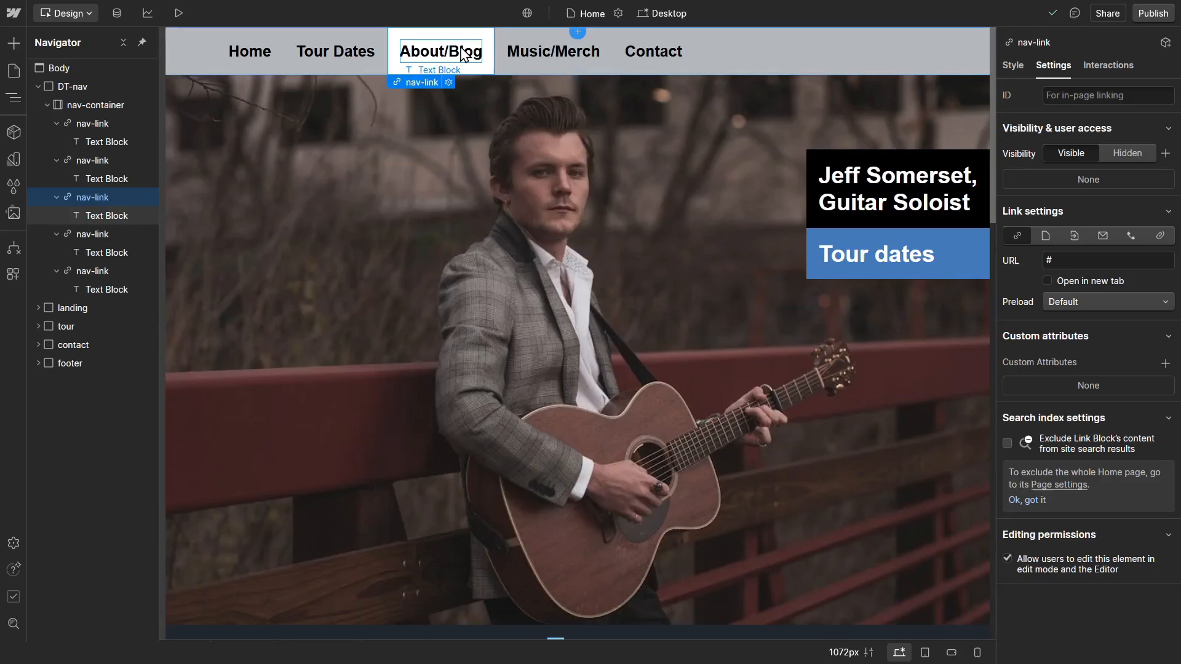
{"action": "left_click", "coordinate": [523, 44]}
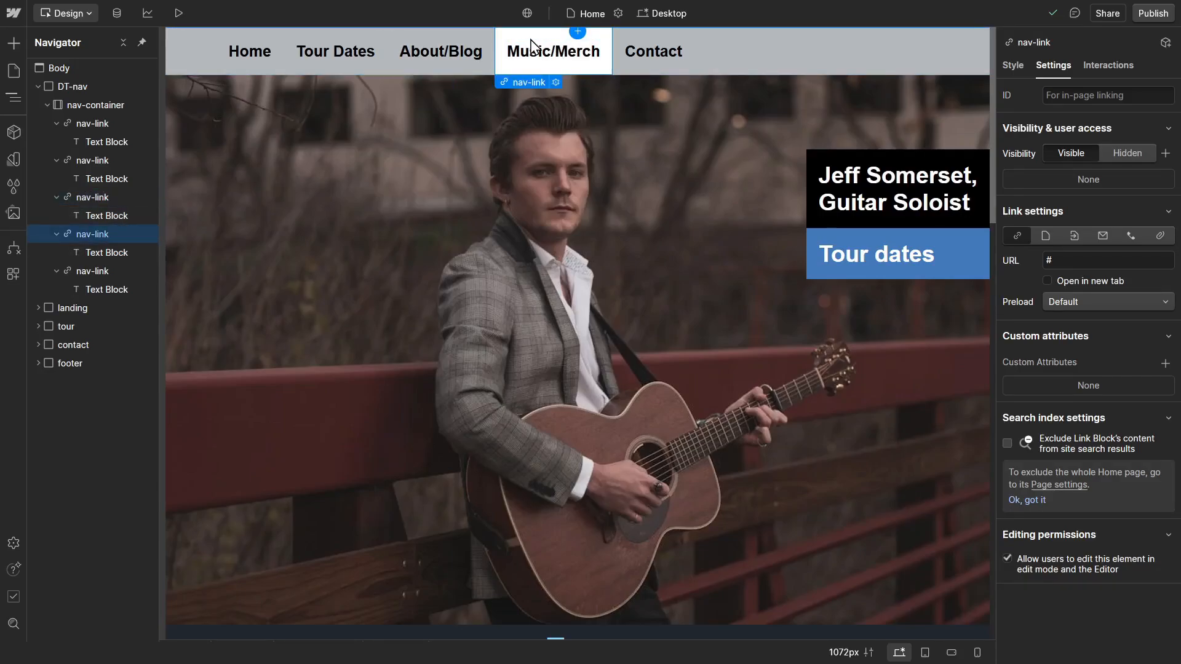
{"action": "left_click", "coordinate": [670, 44]}
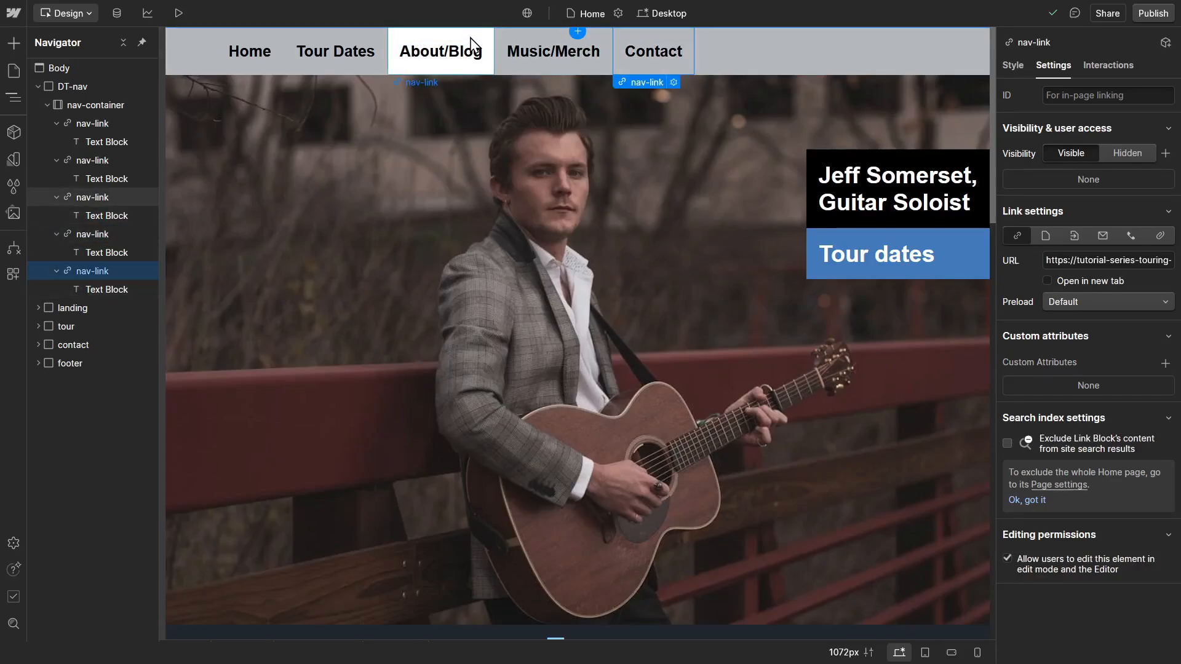
Create a new static page with the page name "Hbout", leaving it without a parent folder
{"action": "left_click", "coordinate": [14, 71]}
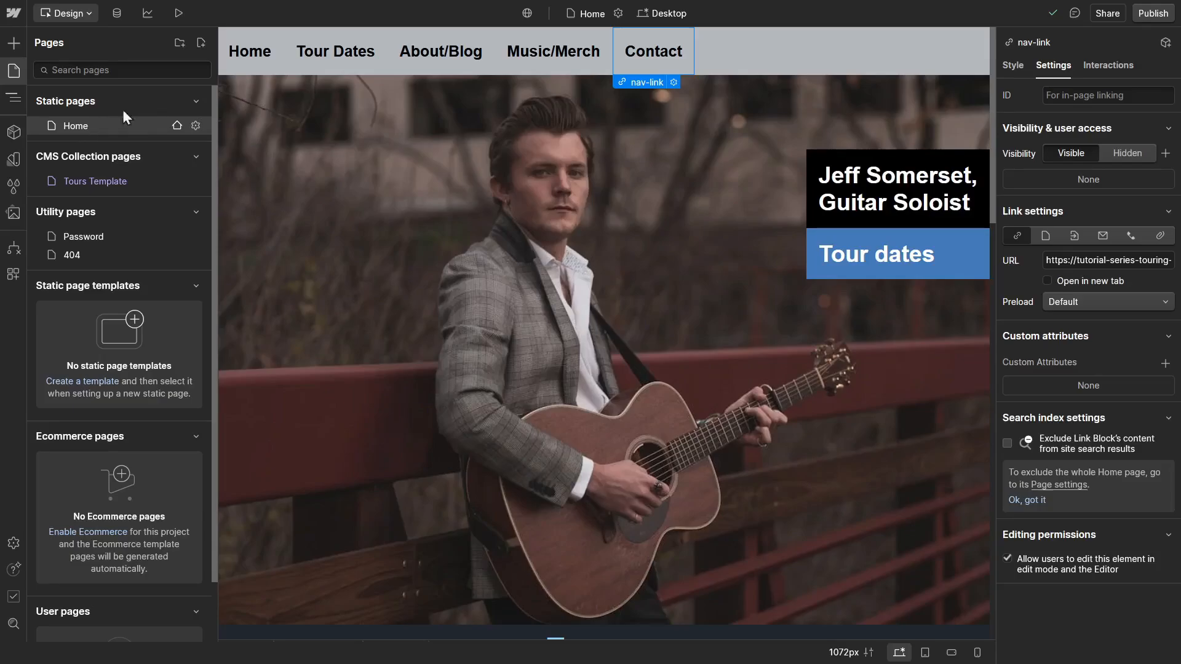
{"action": "left_click", "coordinate": [200, 43]}
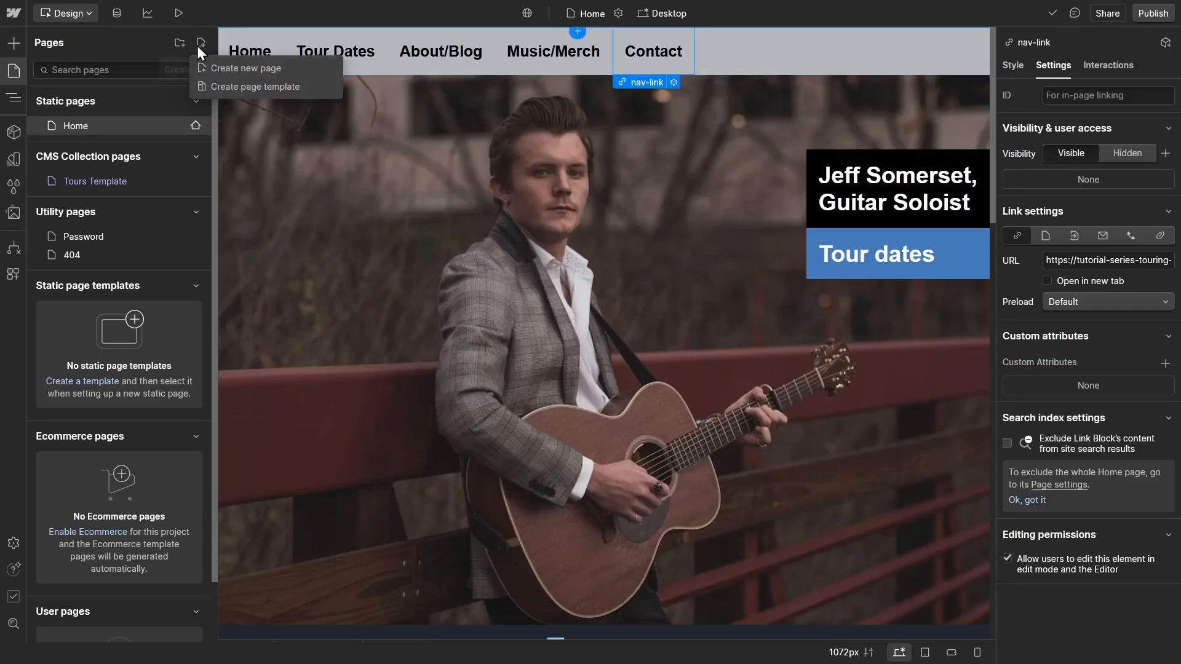
{"action": "left_click", "coordinate": [323, 67]}
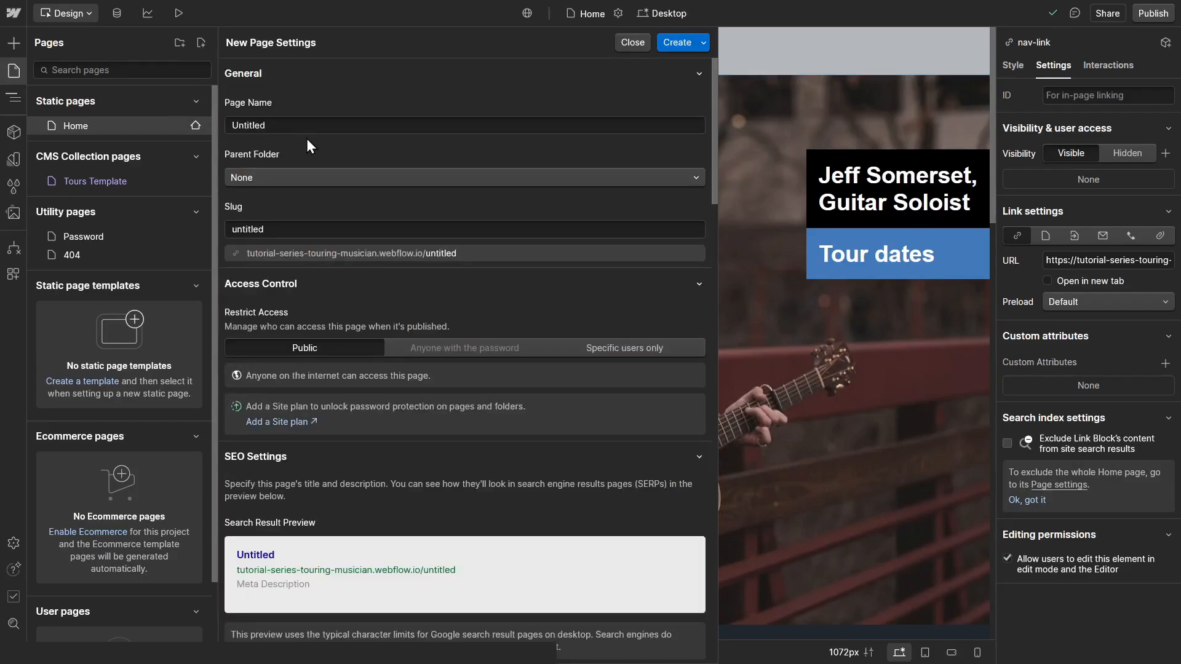
{"action": "left_click", "coordinate": [289, 125]}
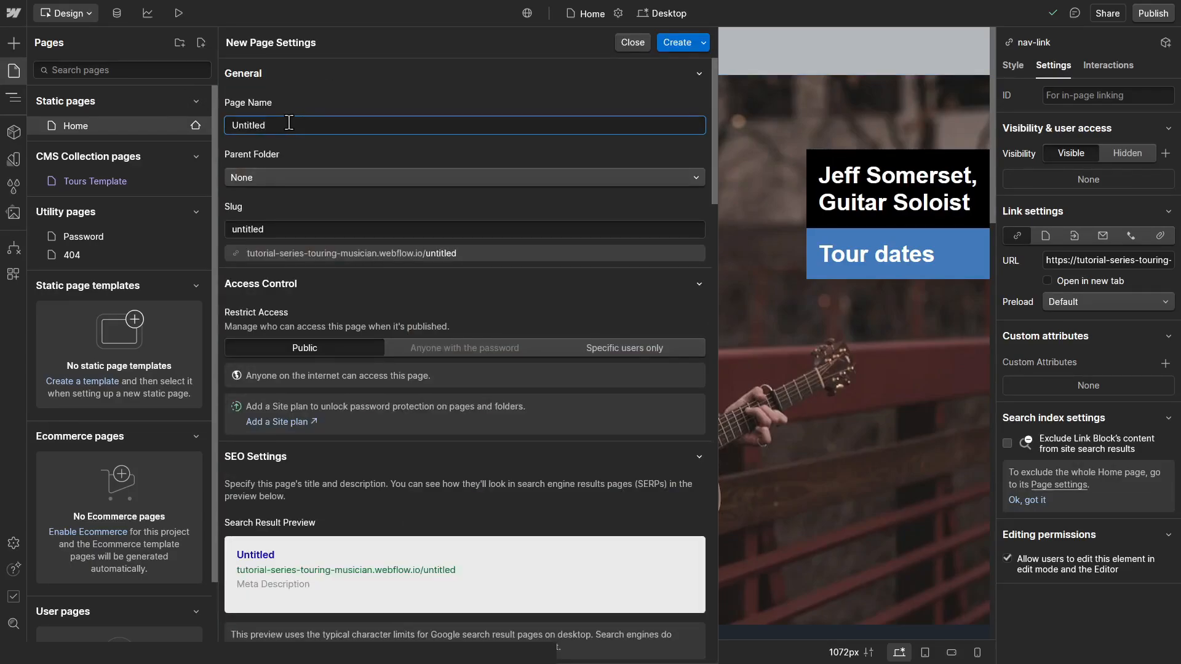
{"action": "key", "text": "ctrl+a"}
{"action": "type", "text": "about"}
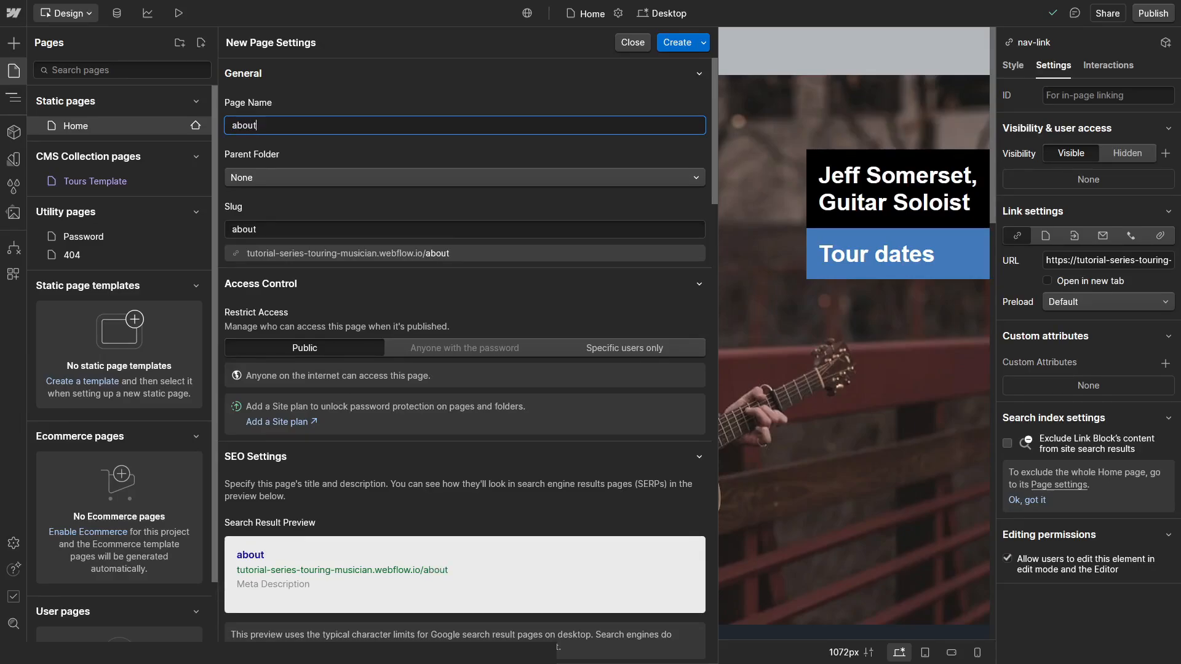
{"action": "key", "text": "Left"}
{"action": "key", "text": "Left"}
{"action": "key", "text": "Left"}
{"action": "key", "text": "shift+Left"}
{"action": "type", "text": "H"}
{"action": "left_click", "coordinate": [676, 43]}
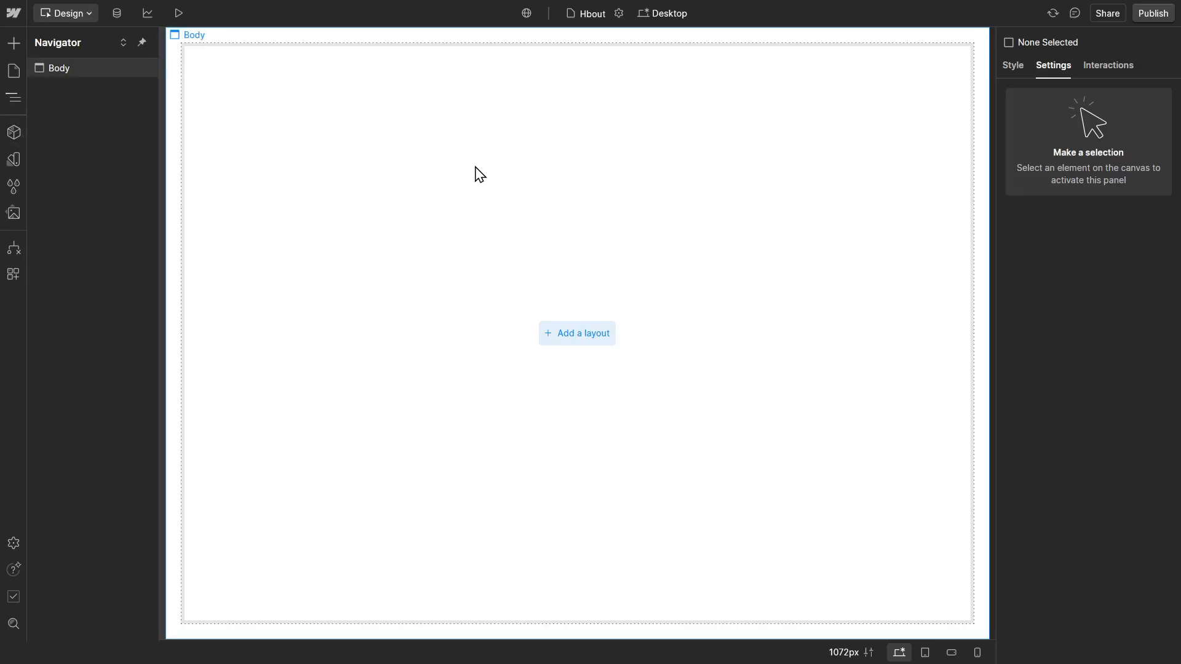
Return to the Home page, switch the About/Blog nav-link to a page link and open its list of target pages
{"action": "left_click", "coordinate": [10, 73]}
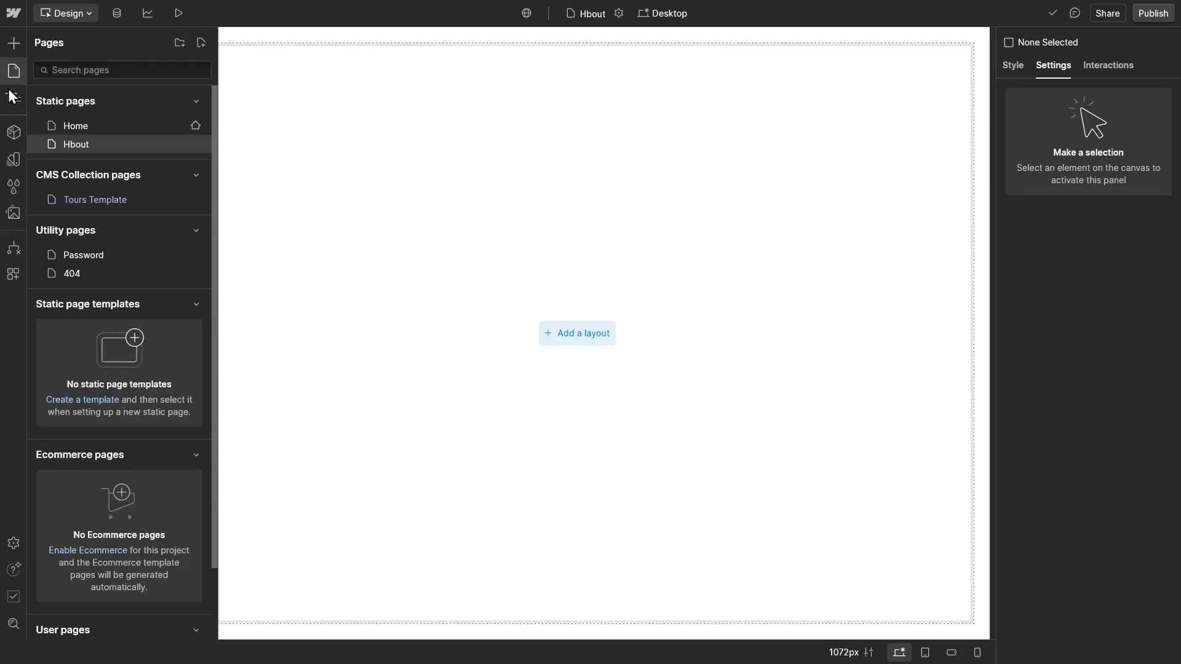
{"action": "left_click", "coordinate": [114, 127]}
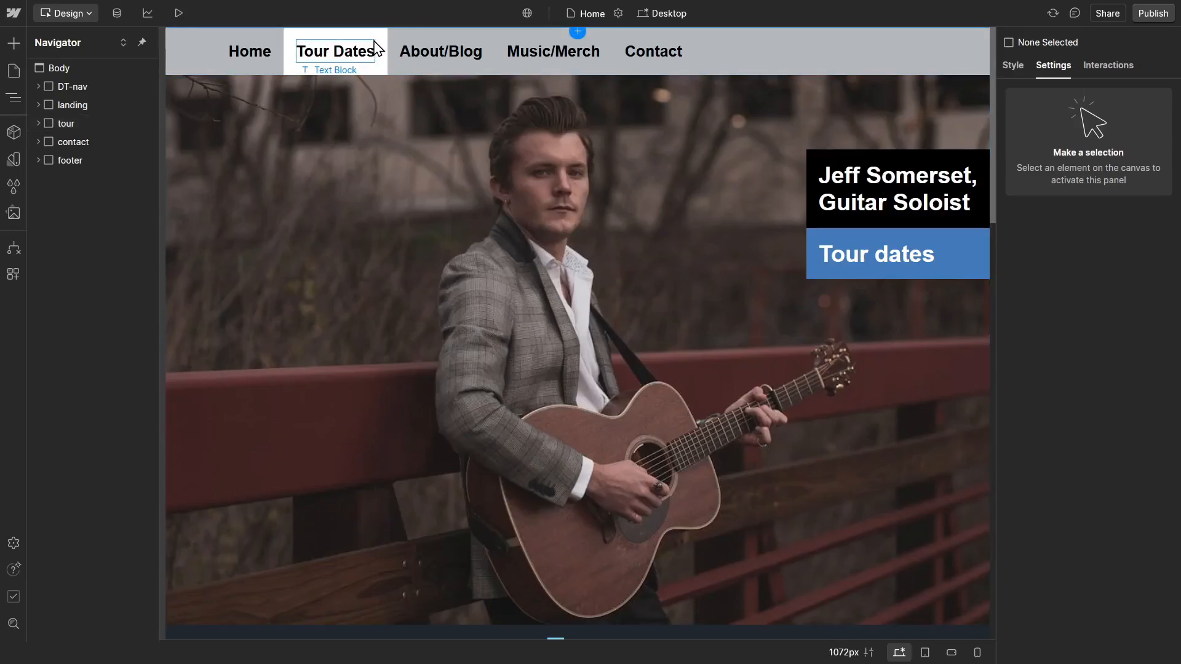
{"action": "left_click", "coordinate": [471, 45]}
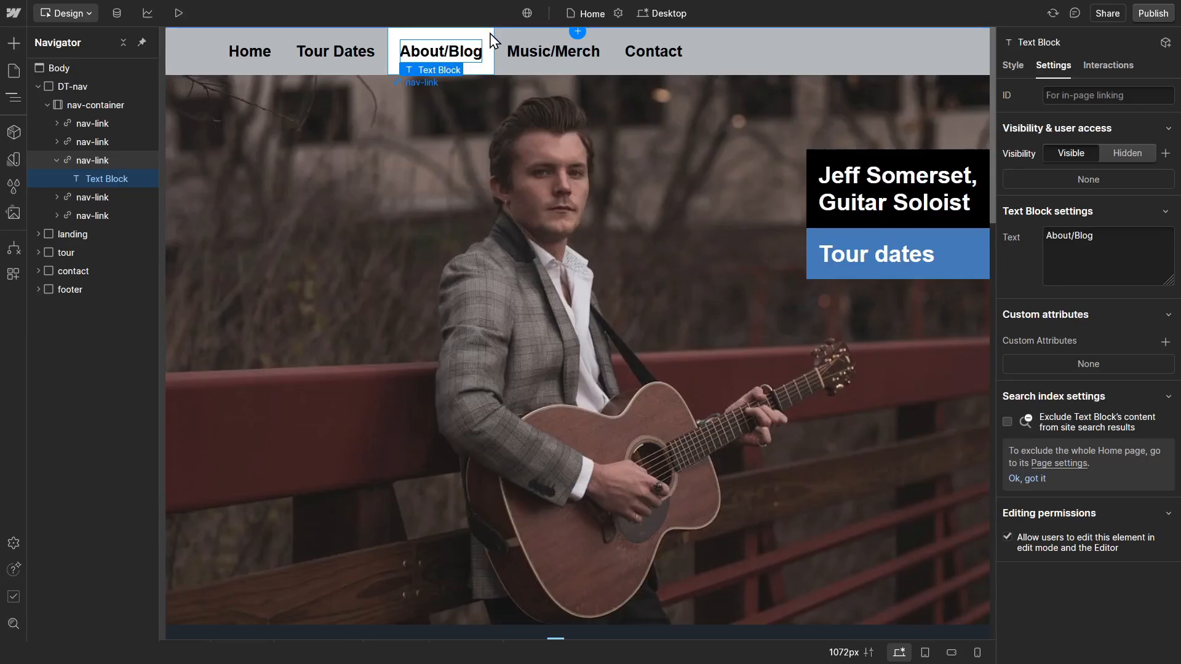
{"action": "left_click", "coordinate": [490, 43]}
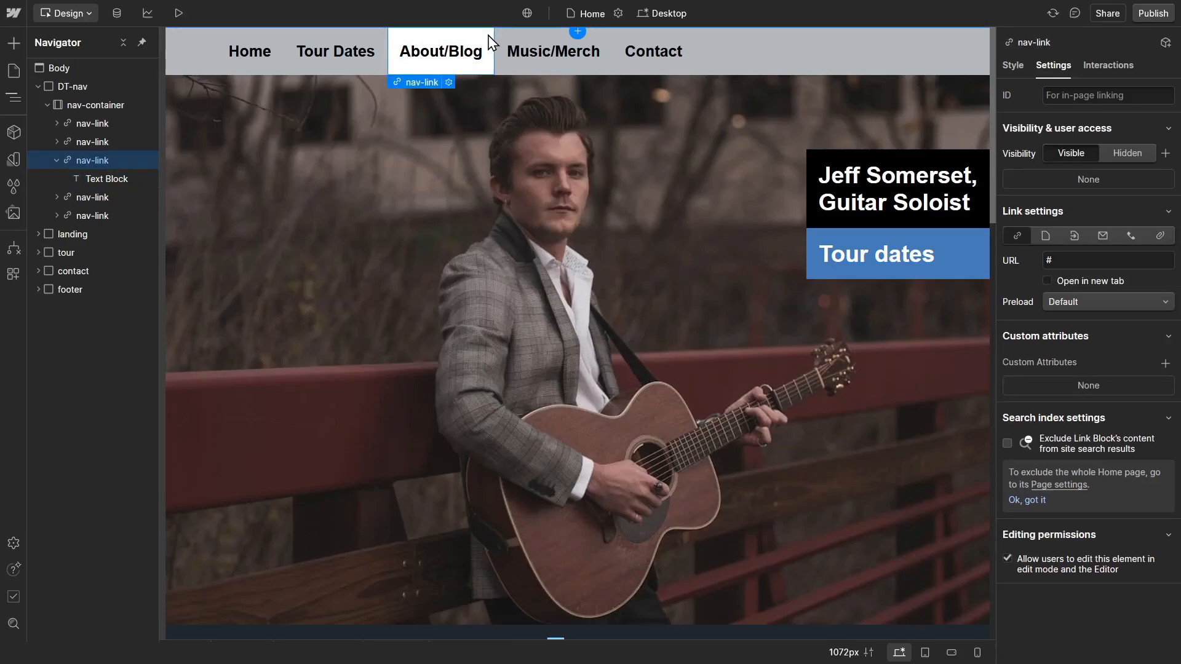
{"action": "left_click", "coordinate": [464, 53]}
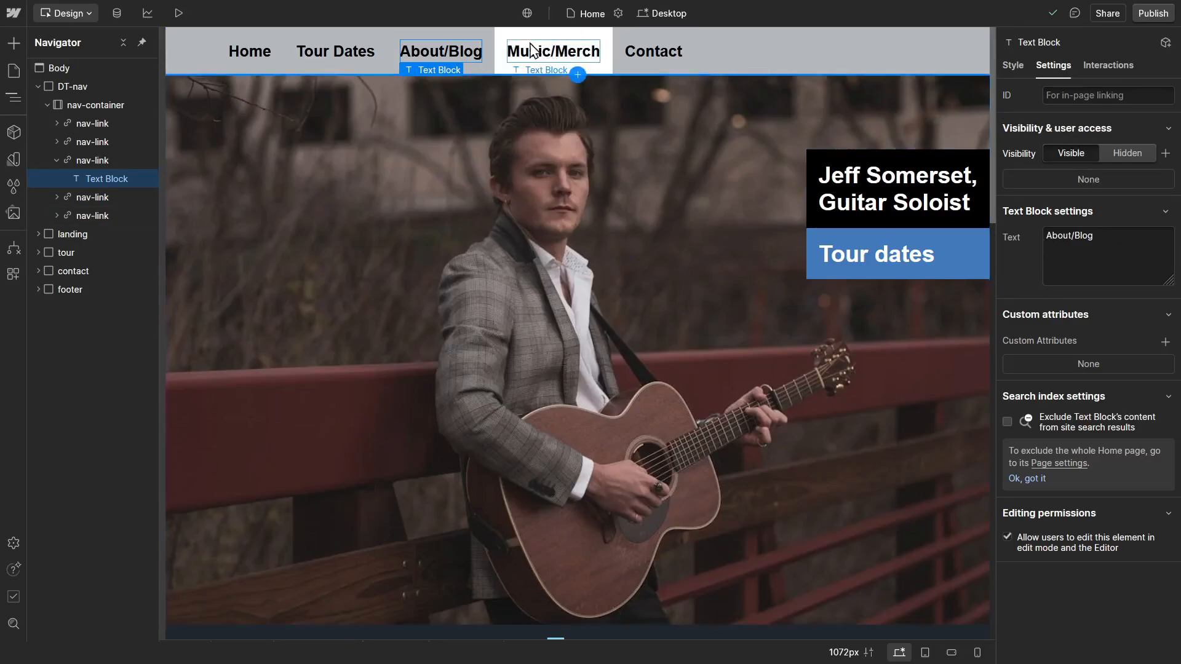
{"action": "left_click", "coordinate": [487, 38]}
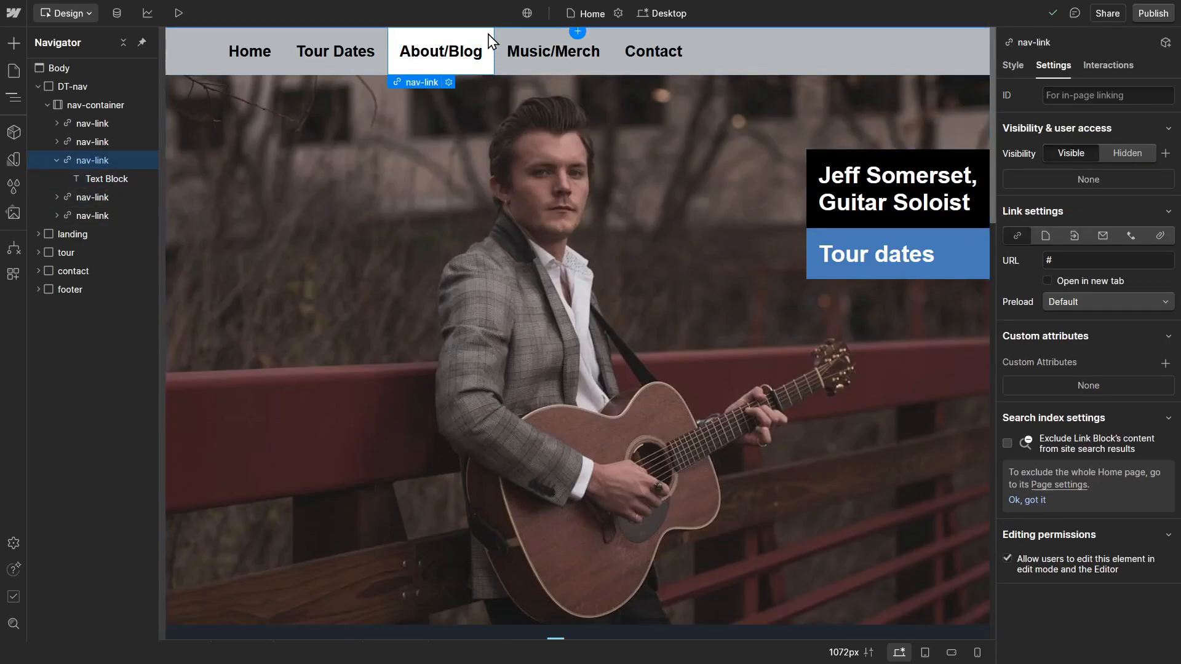
{"action": "left_click", "coordinate": [1049, 238]}
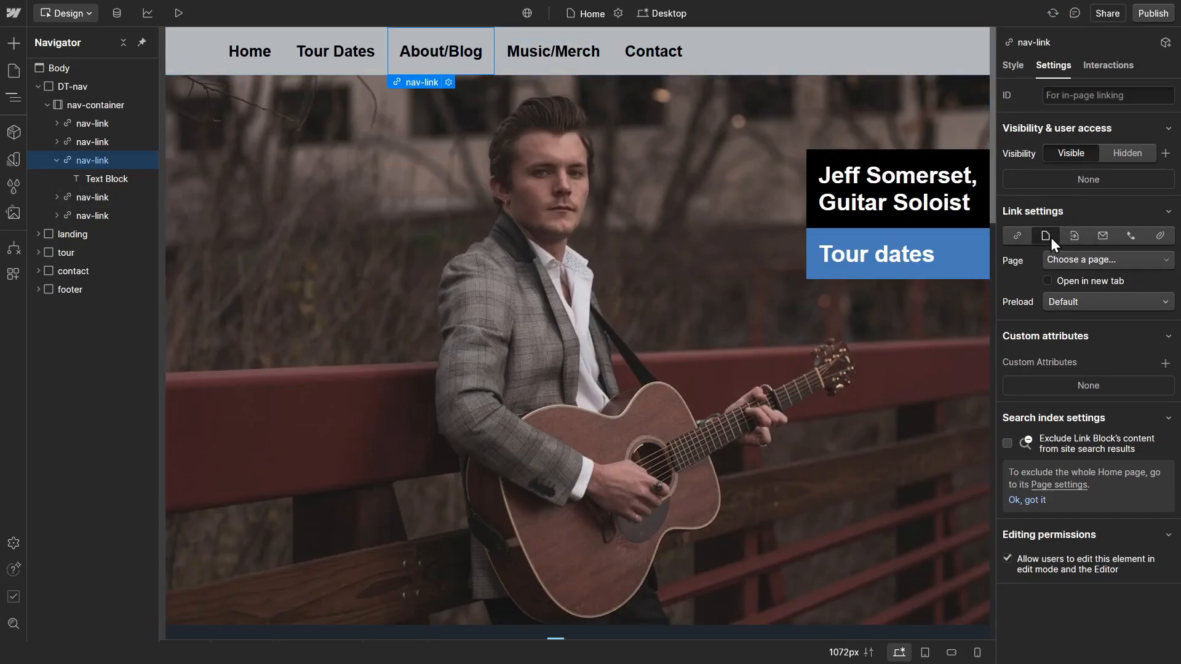
{"action": "left_click", "coordinate": [1100, 261]}
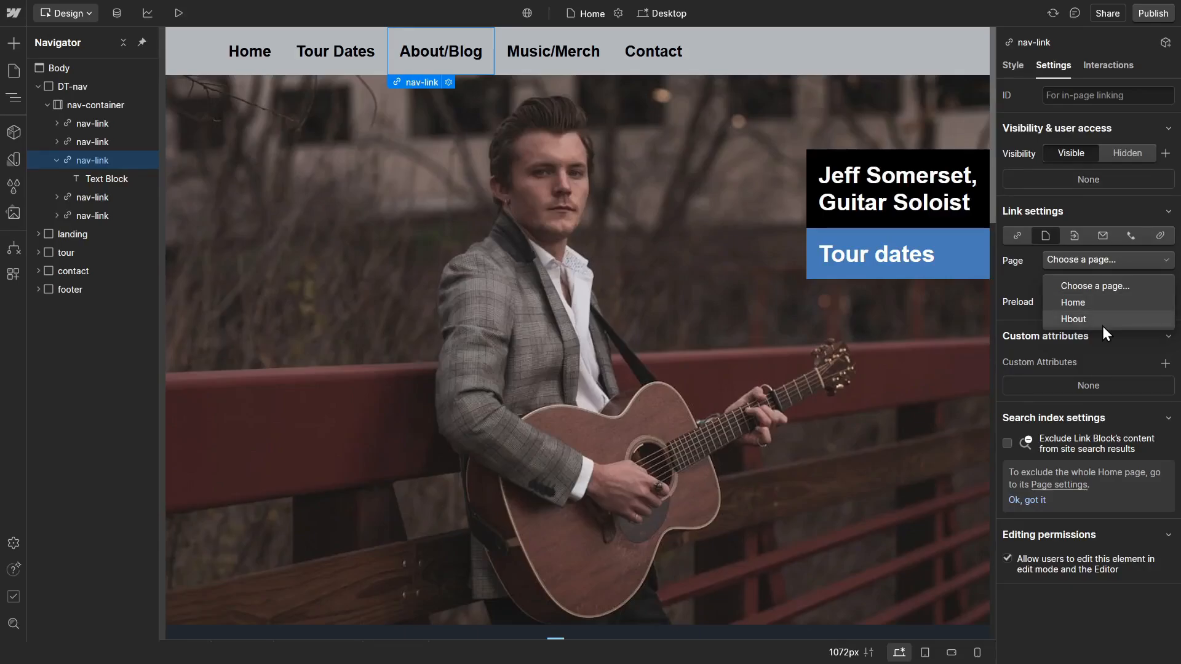
Rename the static page Hbout to "About" in its page settings and save them
{"action": "left_click", "coordinate": [13, 70]}
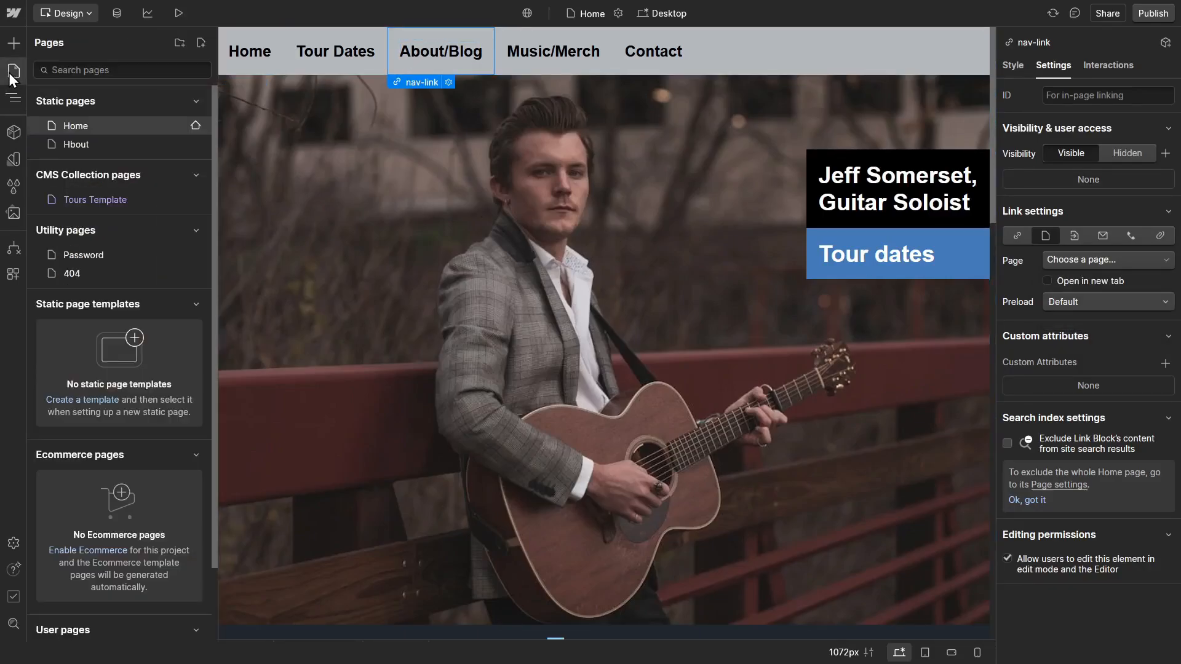
{"action": "left_click", "coordinate": [106, 146]}
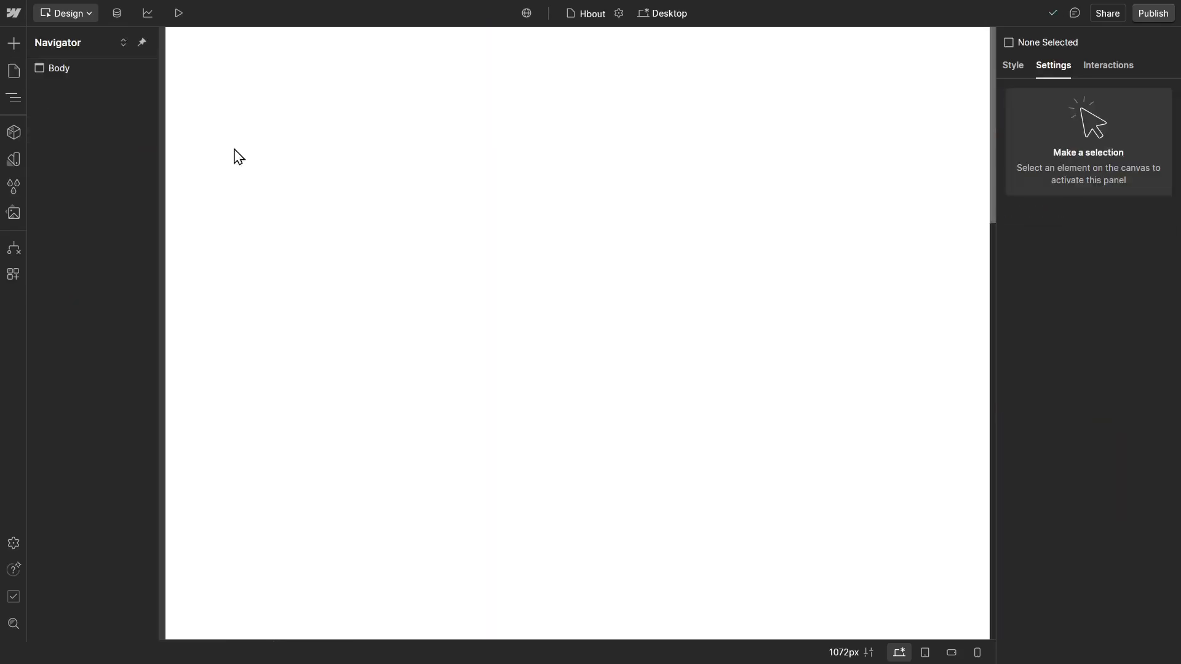
{"action": "left_click", "coordinate": [20, 73]}
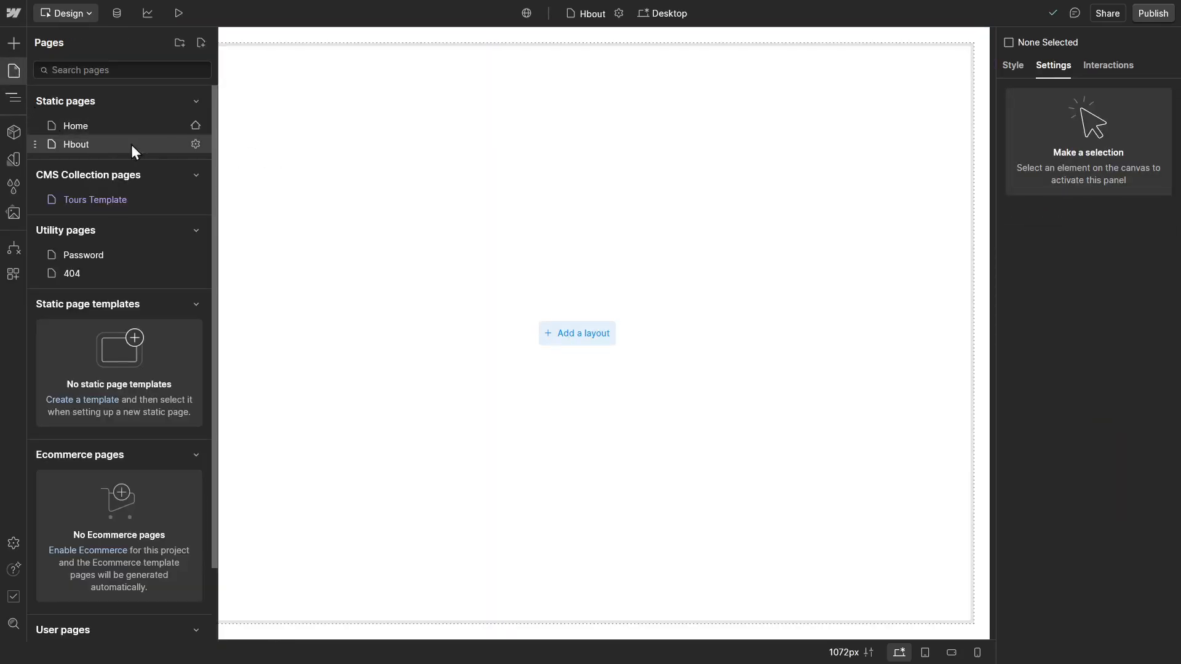
{"action": "left_click", "coordinate": [195, 145]}
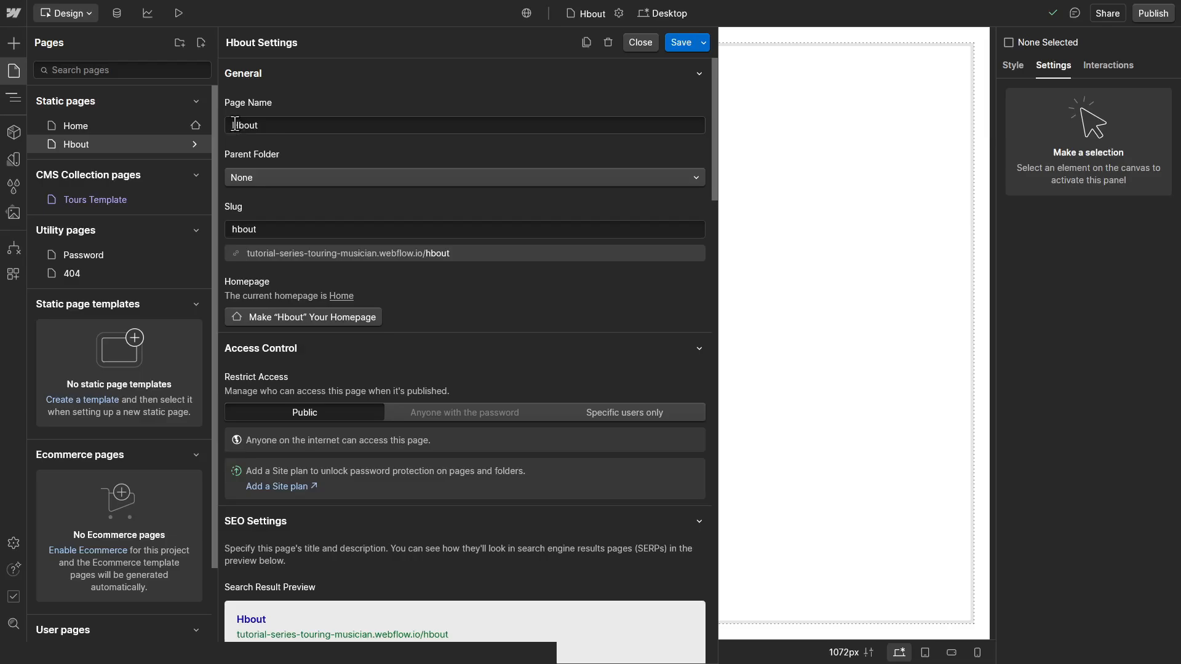
{"action": "key", "text": "shift+Right"}
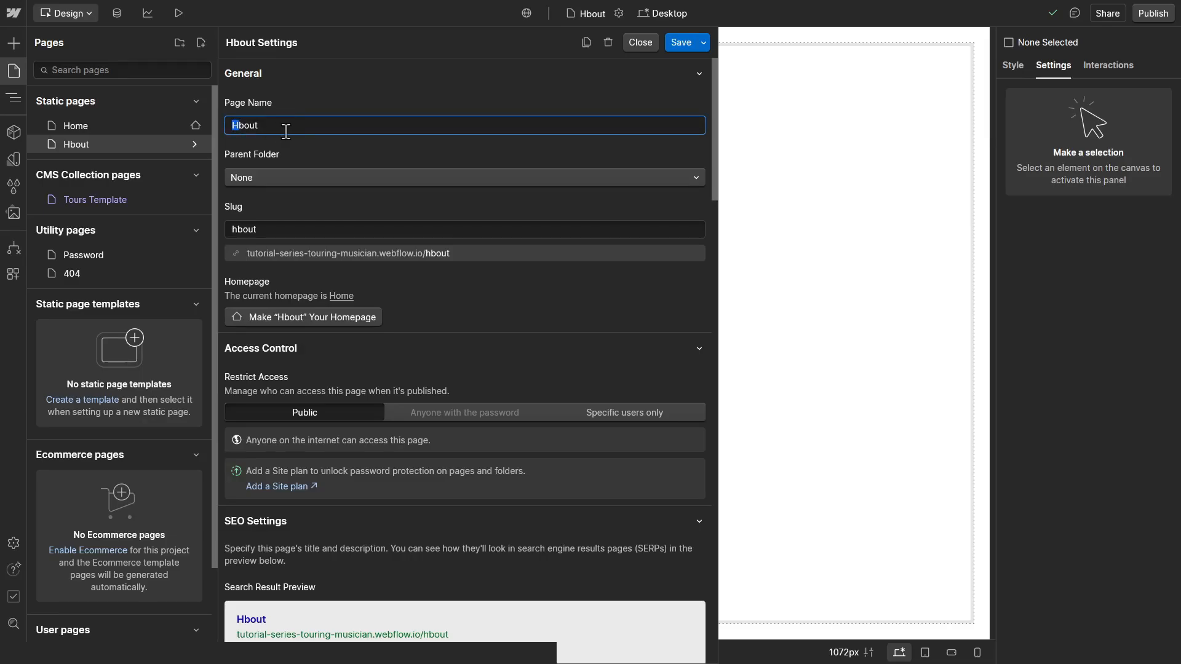
{"action": "type", "text": "A"}
{"action": "left_click", "coordinate": [682, 44]}
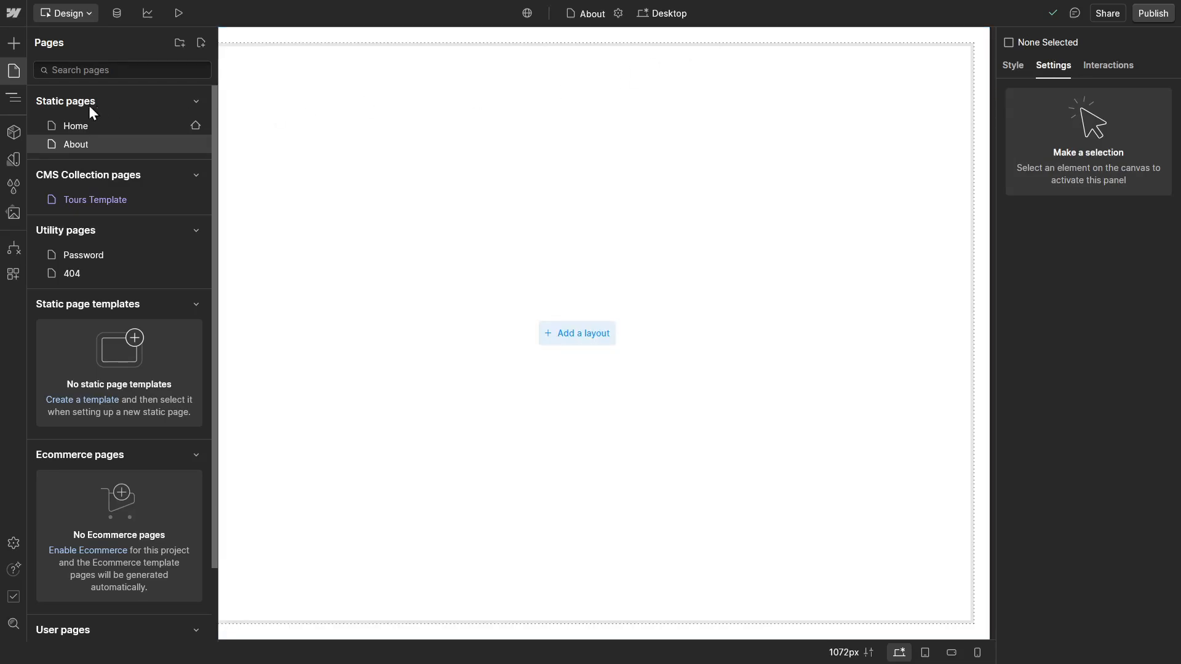
Return to the Home page and set the About/Blog nav-link's target page to About
{"action": "left_click", "coordinate": [16, 75]}
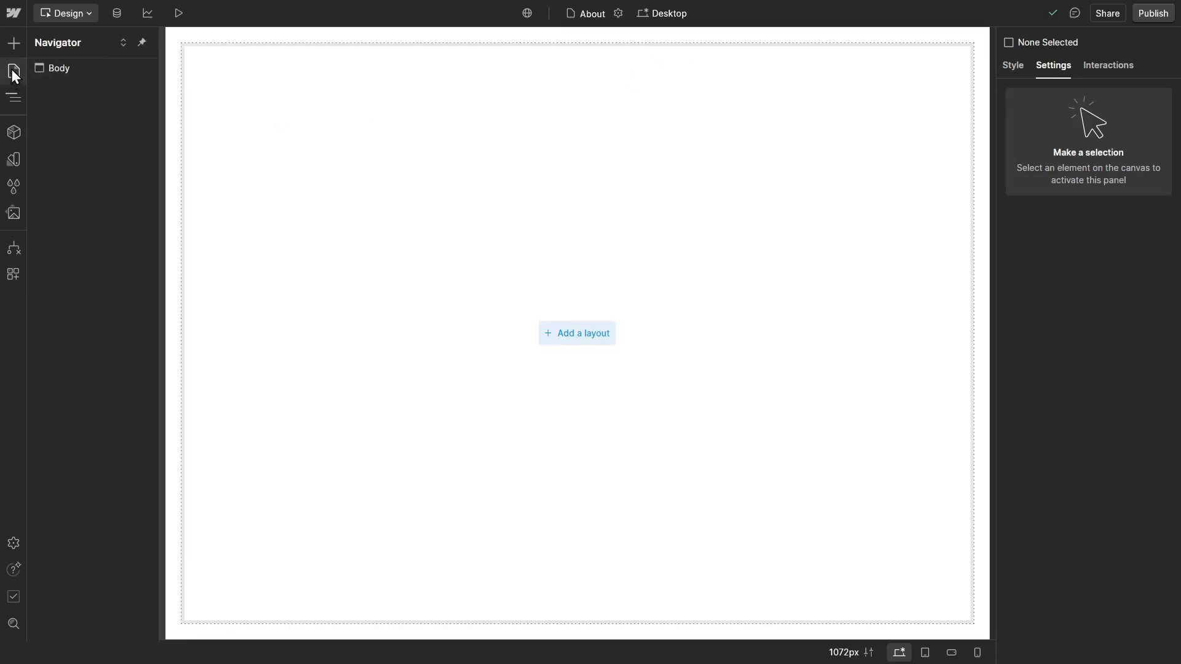
{"action": "left_click", "coordinate": [13, 71]}
{"action": "left_click", "coordinate": [76, 132]}
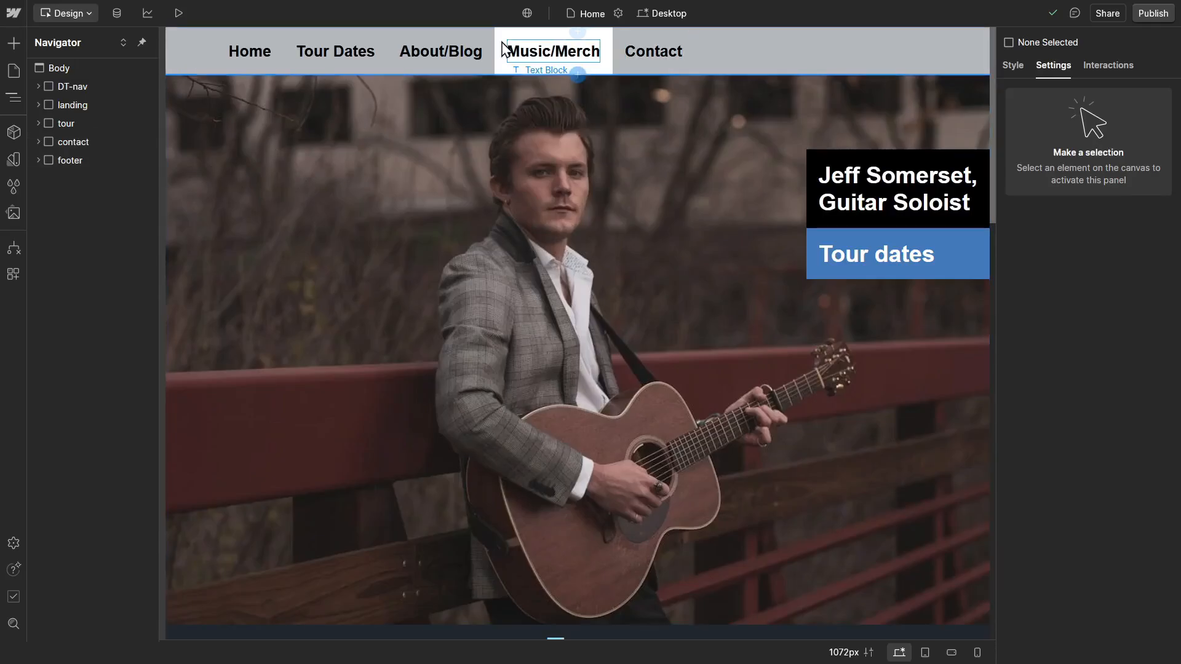
{"action": "left_click", "coordinate": [274, 45]}
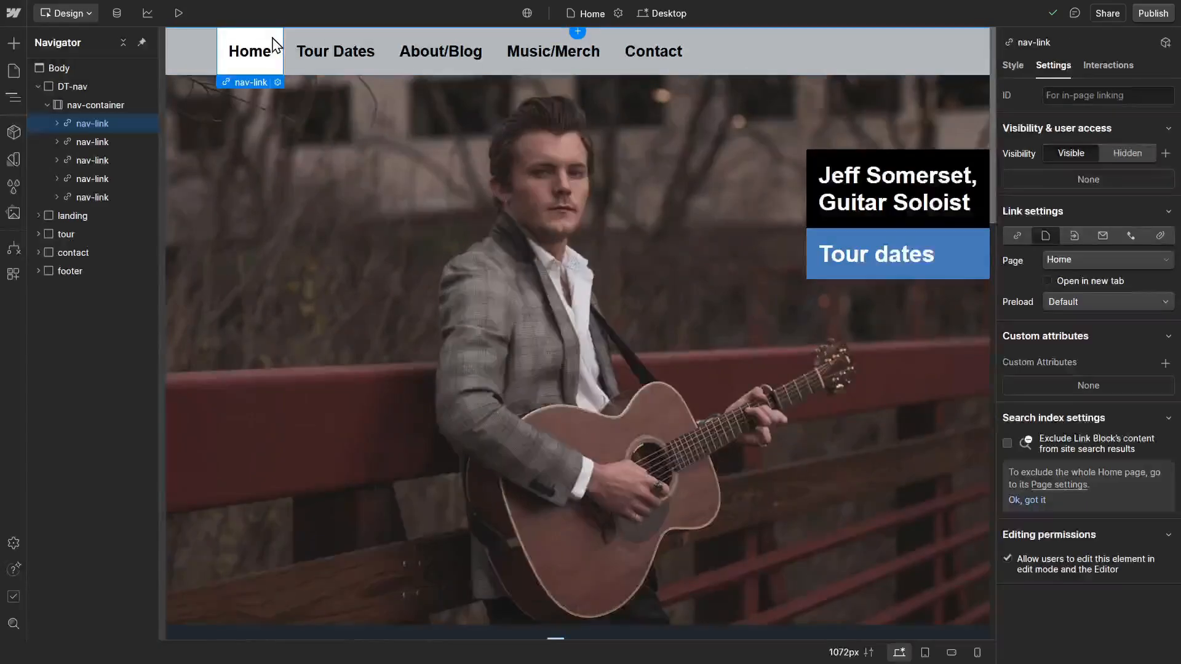
{"action": "left_click", "coordinate": [369, 46]}
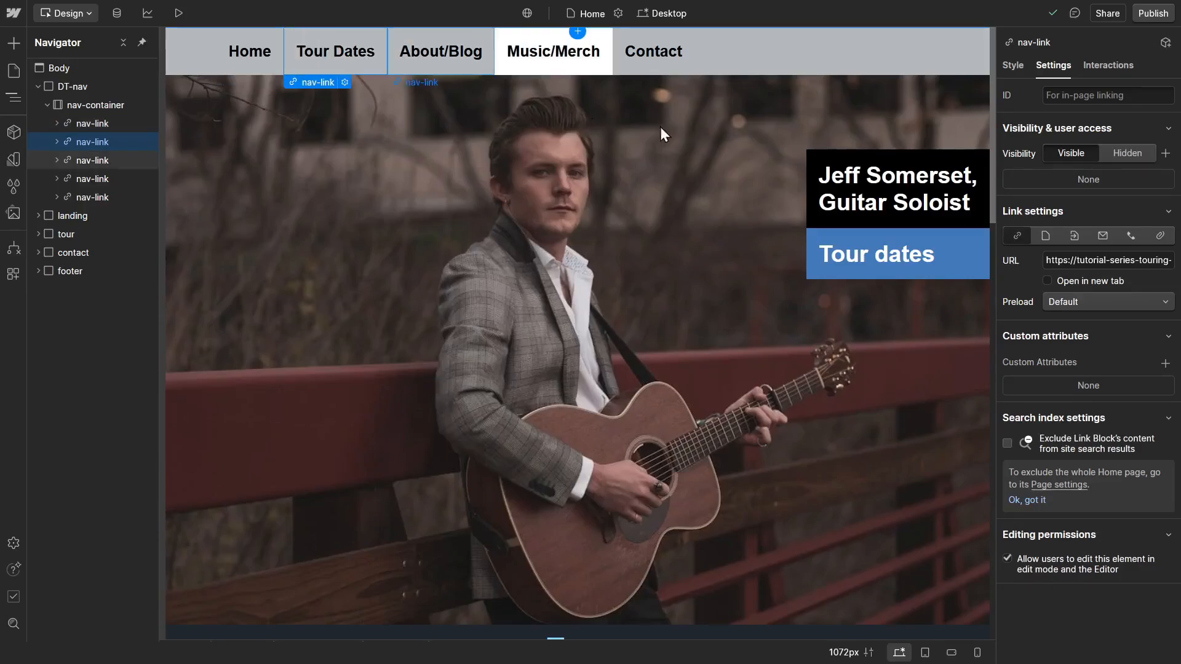
{"action": "left_click", "coordinate": [483, 48]}
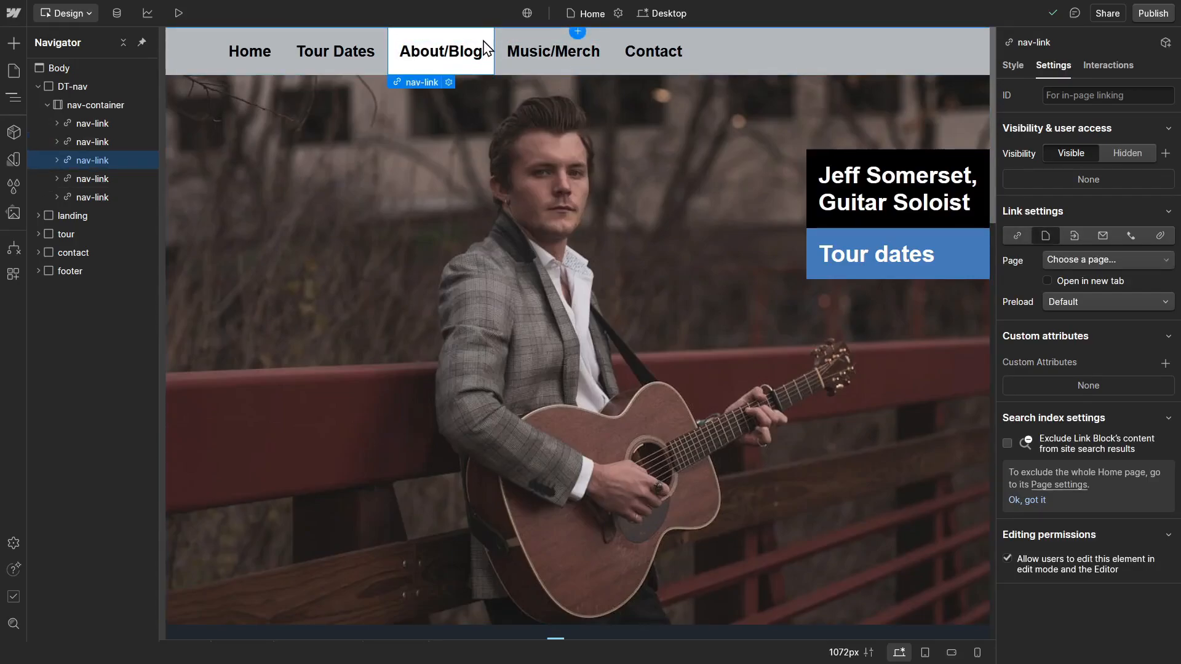
{"action": "left_click", "coordinate": [1086, 259]}
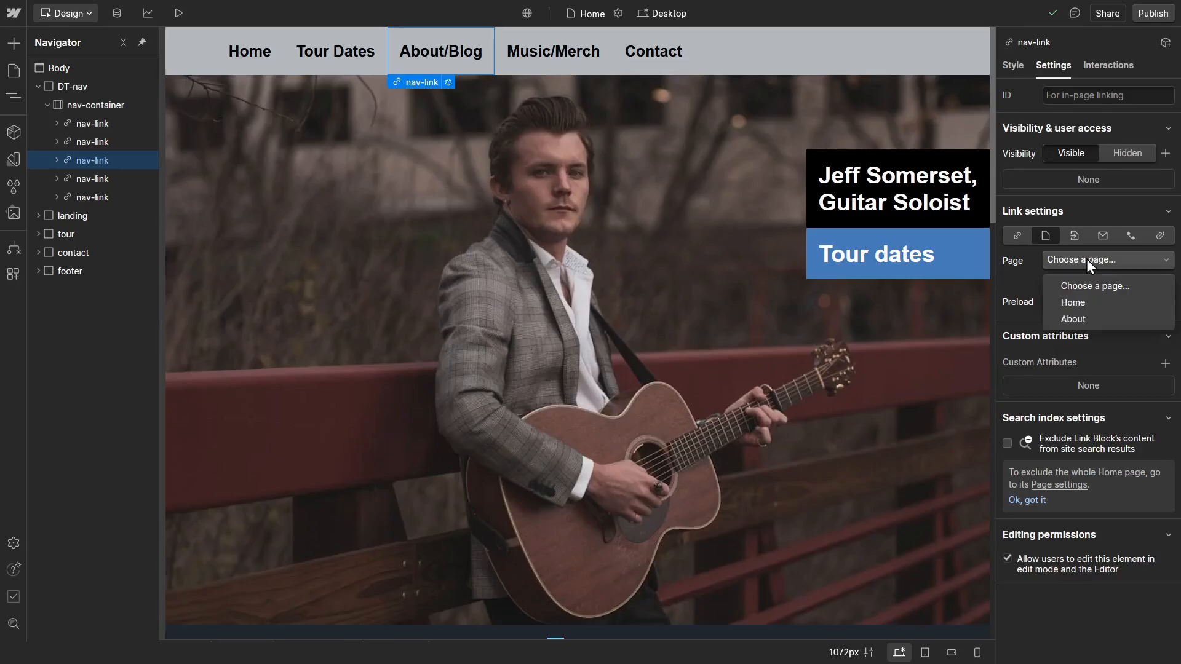
{"action": "left_click", "coordinate": [1087, 320]}
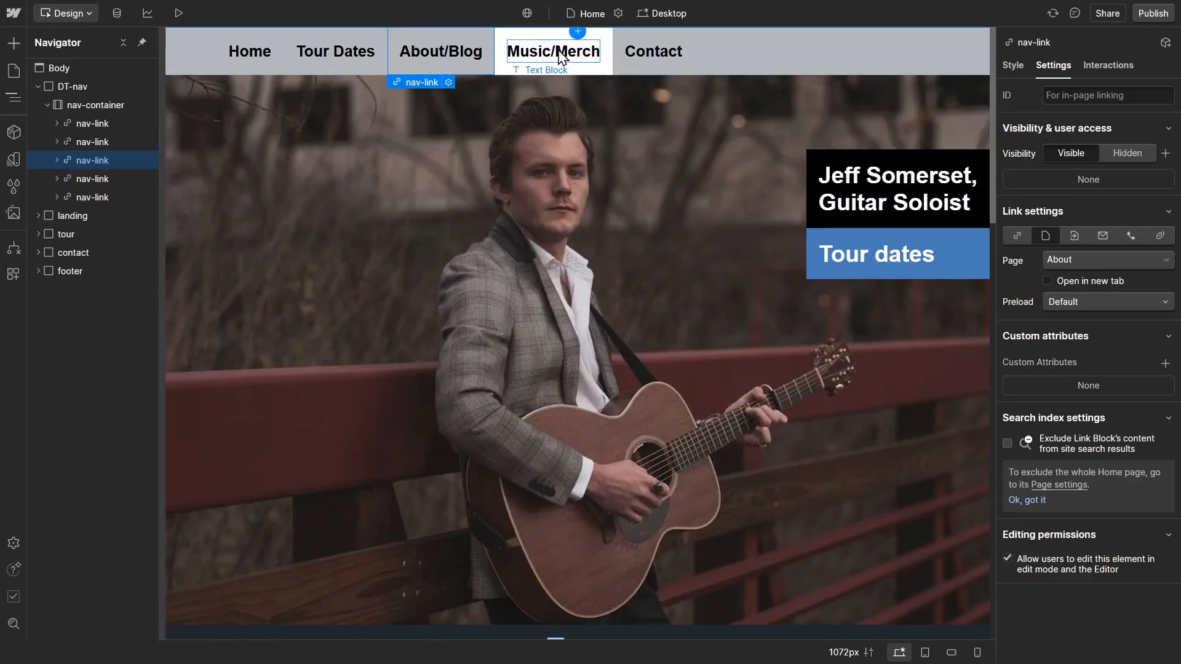
Publish the site to the selected webflow.io staging domain and open the published site
{"action": "left_click", "coordinate": [670, 43]}
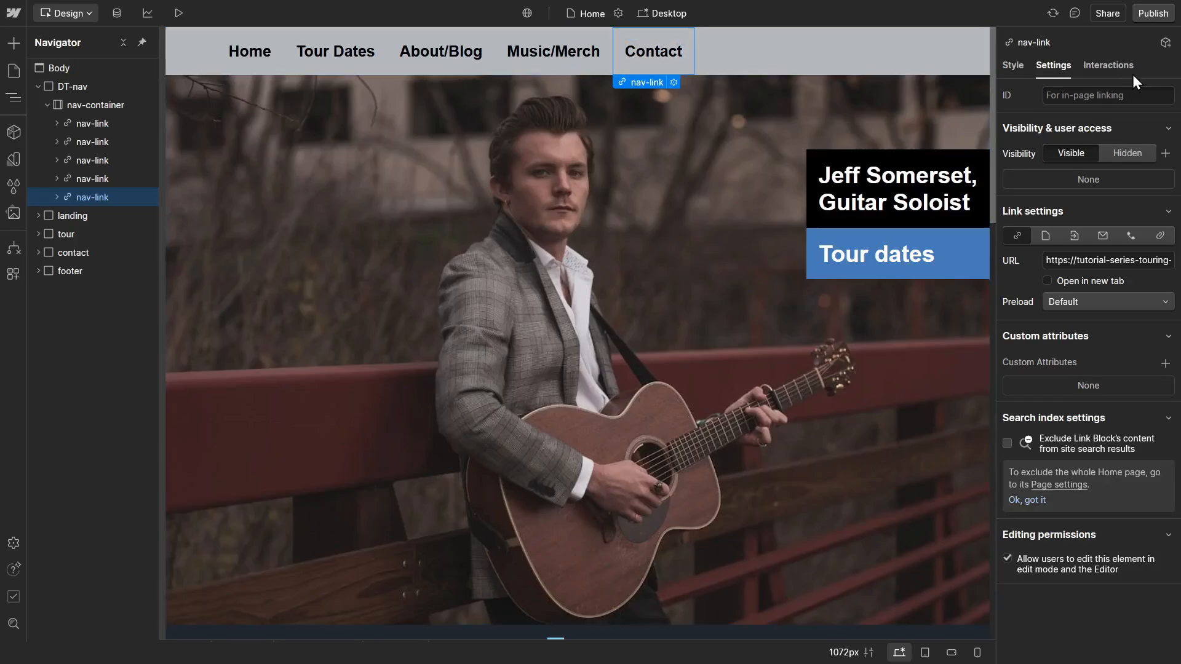
{"action": "left_click", "coordinate": [1153, 14]}
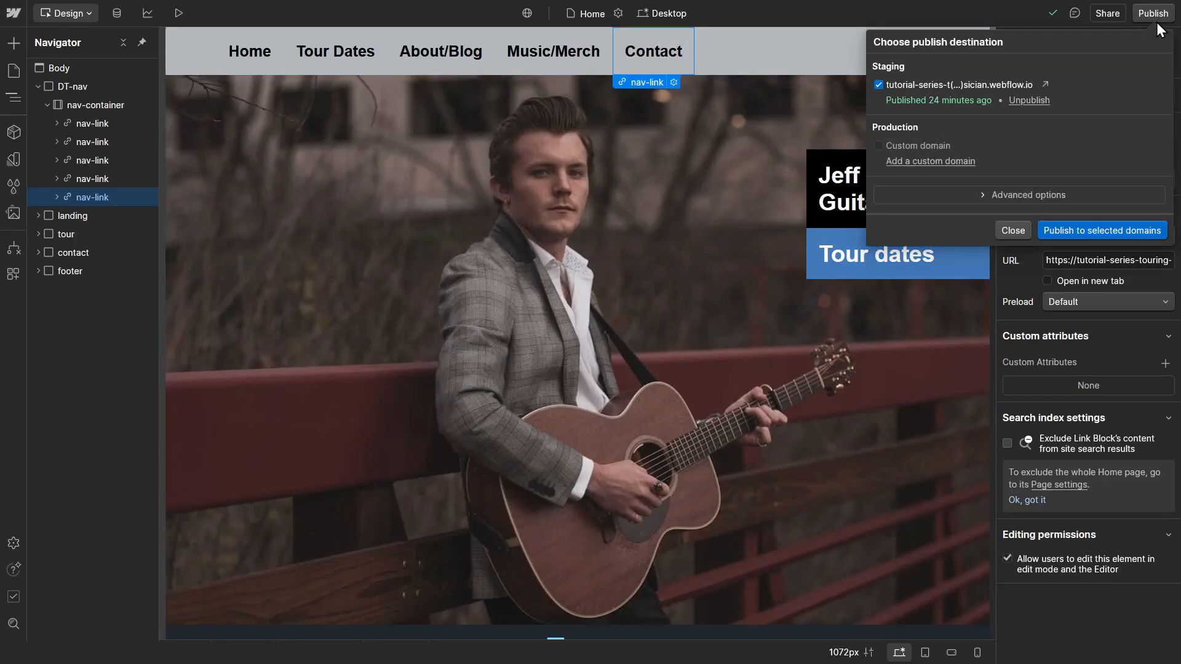
{"action": "left_click", "coordinate": [1092, 230]}
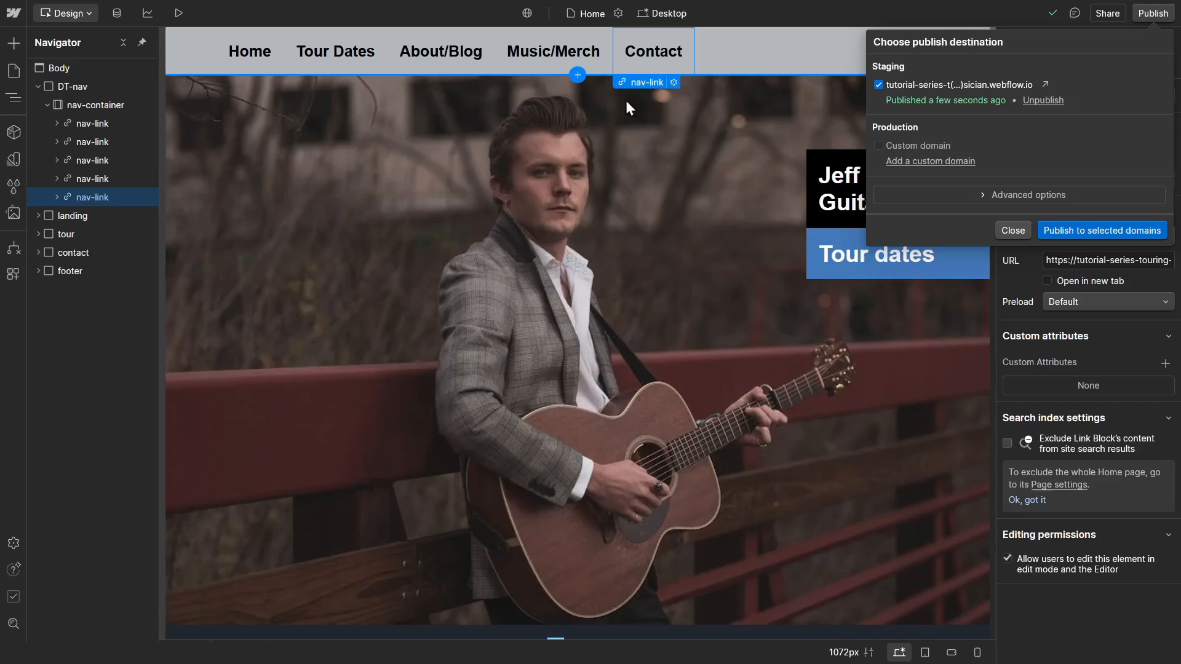
{"action": "left_click", "coordinate": [1045, 86]}
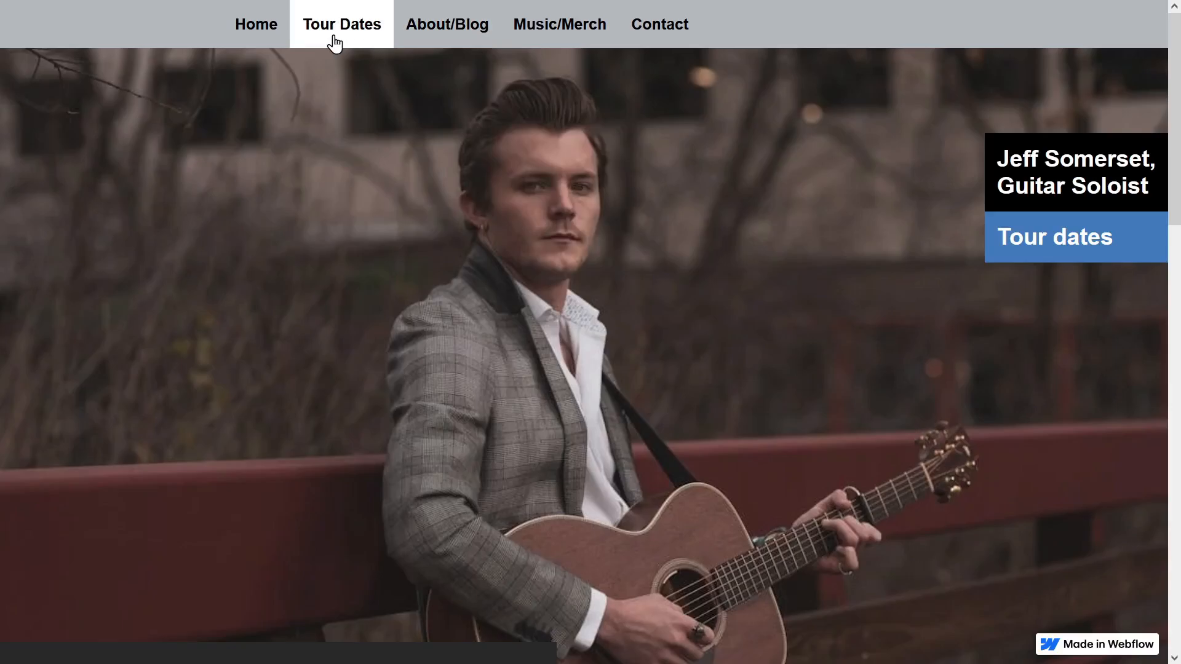
Test the Tour Dates and Contact links in the published site's navigation bar, returning to the page top after each
{"action": "left_click", "coordinate": [333, 38]}
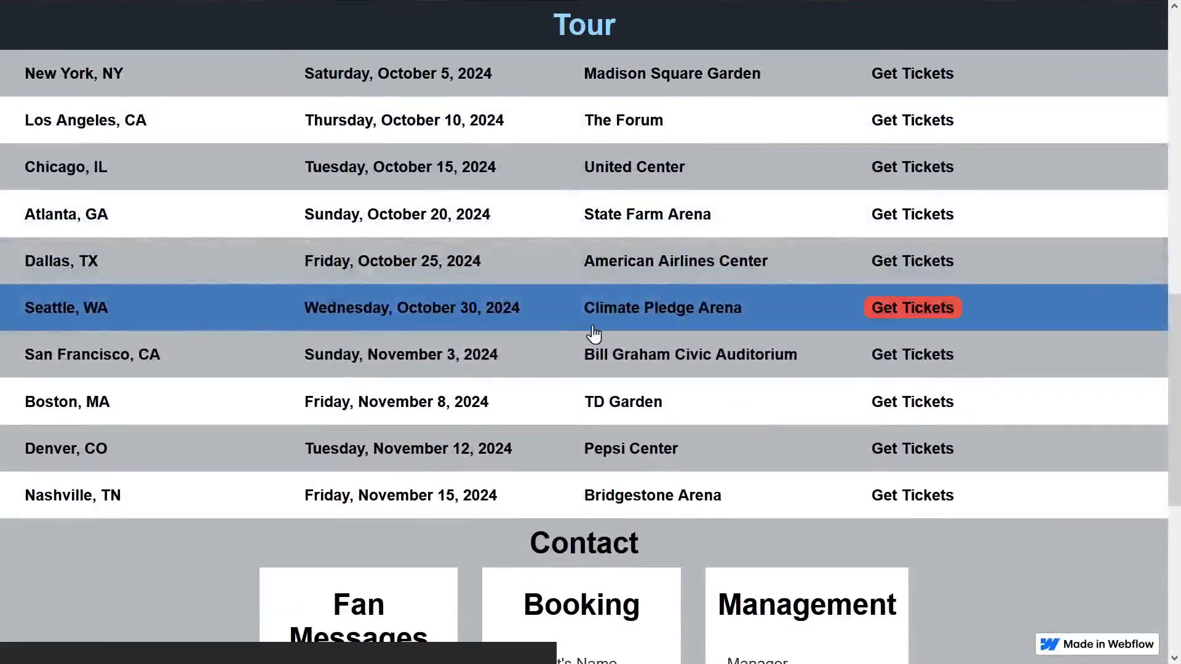
{"action": "scroll", "coordinate": [600, 323], "scroll_direction": "up", "scroll_amount": 10}
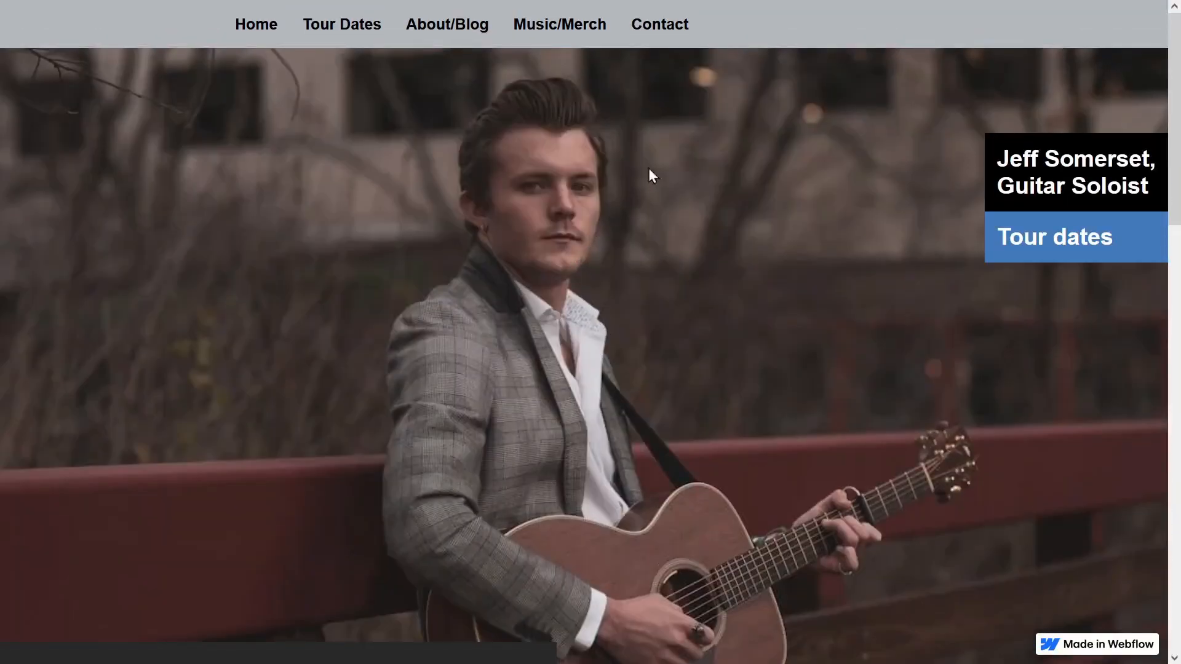
{"action": "left_click", "coordinate": [681, 35]}
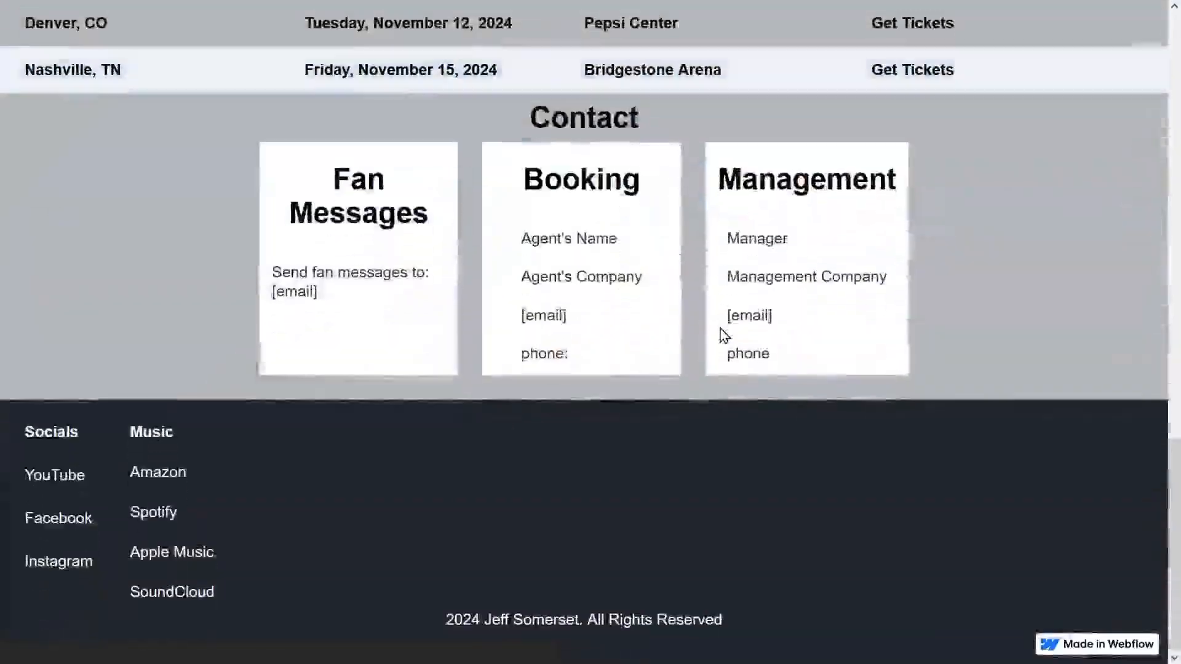
{"action": "scroll", "coordinate": [724, 335], "scroll_direction": "up", "scroll_amount": 15}
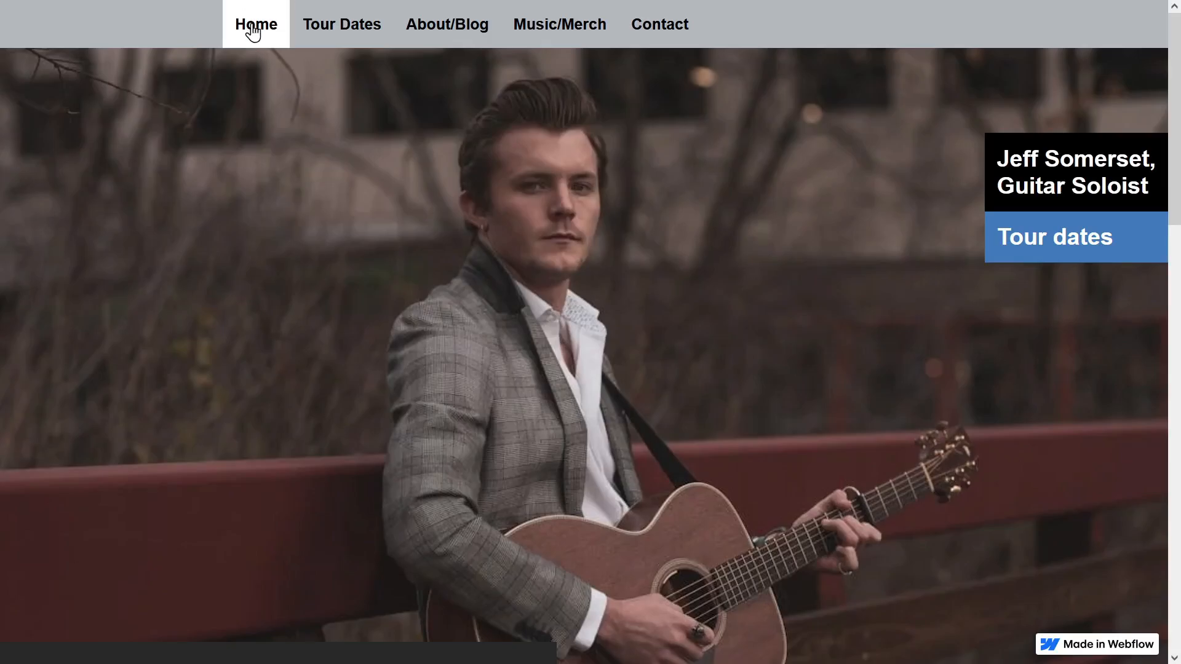
Look over the published page down to the Tour section and test the blue Tour dates button on the landing image
{"action": "scroll", "coordinate": [535, 249], "scroll_direction": "down", "scroll_amount": 5}
{"action": "scroll", "coordinate": [543, 252], "scroll_direction": "down", "scroll_amount": 6}
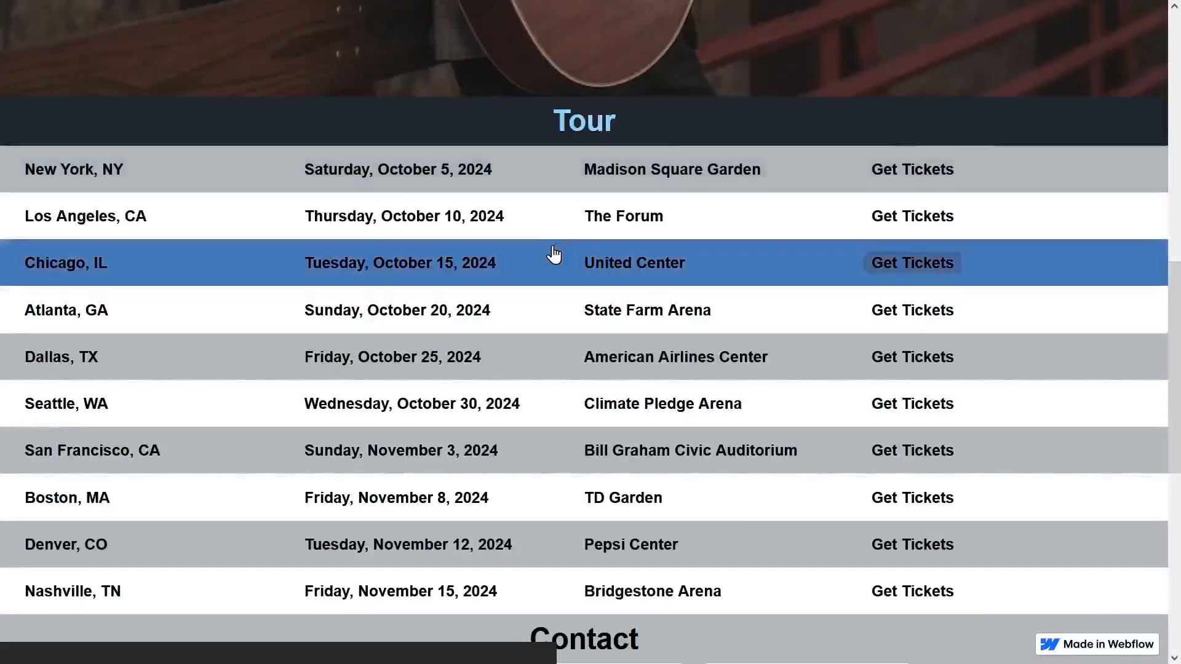
{"action": "scroll", "coordinate": [572, 262], "scroll_direction": "up", "scroll_amount": 11}
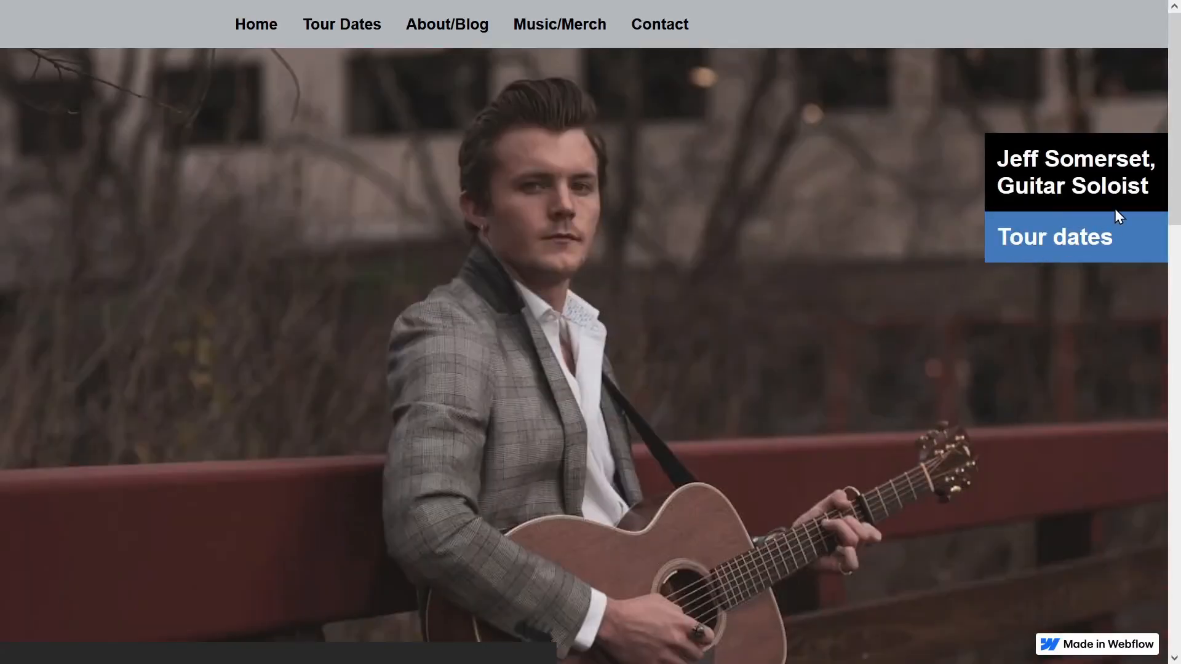
{"action": "left_click", "coordinate": [1099, 248]}
{"action": "scroll", "coordinate": [861, 270], "scroll_direction": "up", "scroll_amount": 10}
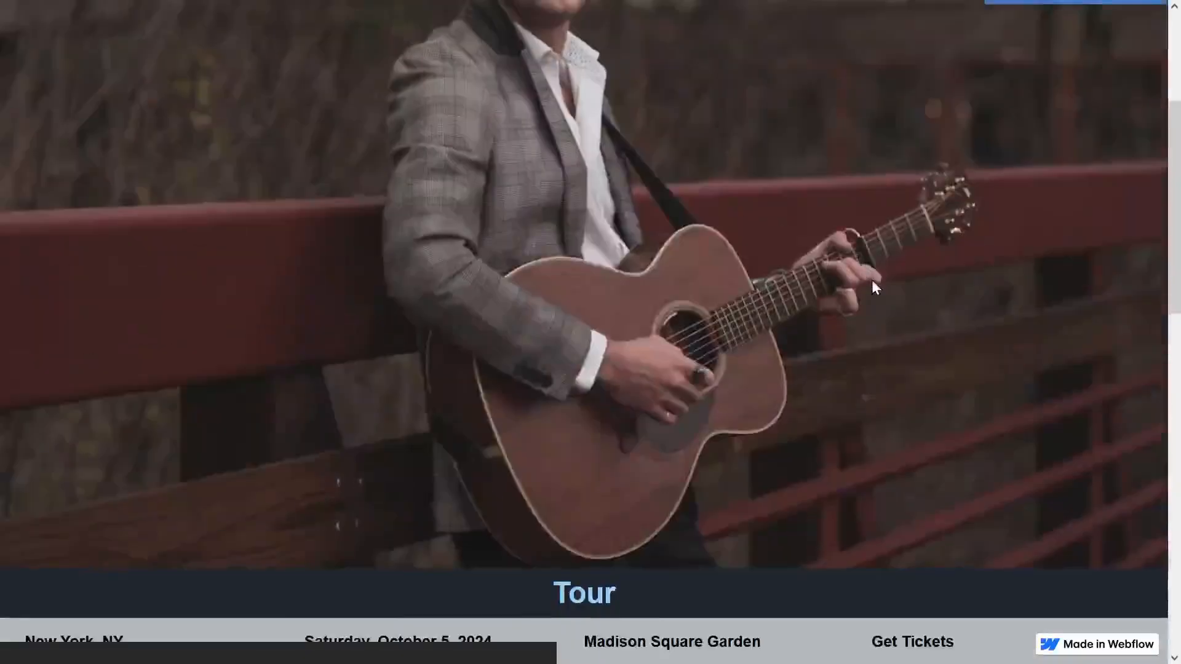